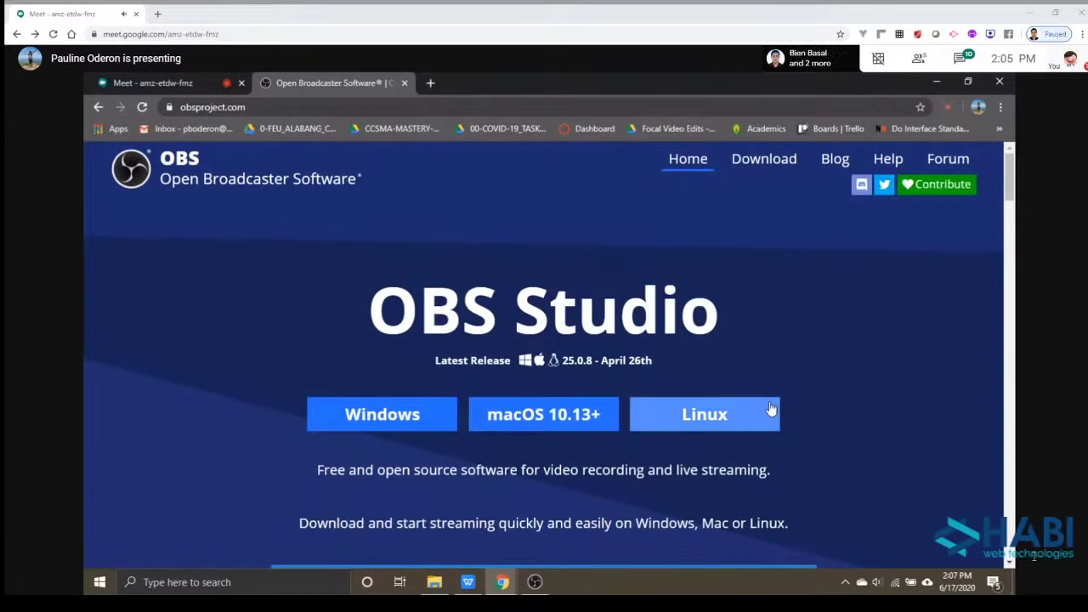
{"action": "scroll", "coordinate": [770, 411], "scroll_direction": "down", "scroll_amount": 3}
{"action": "scroll", "coordinate": [816, 416], "scroll_direction": "up", "scroll_amount": 3}
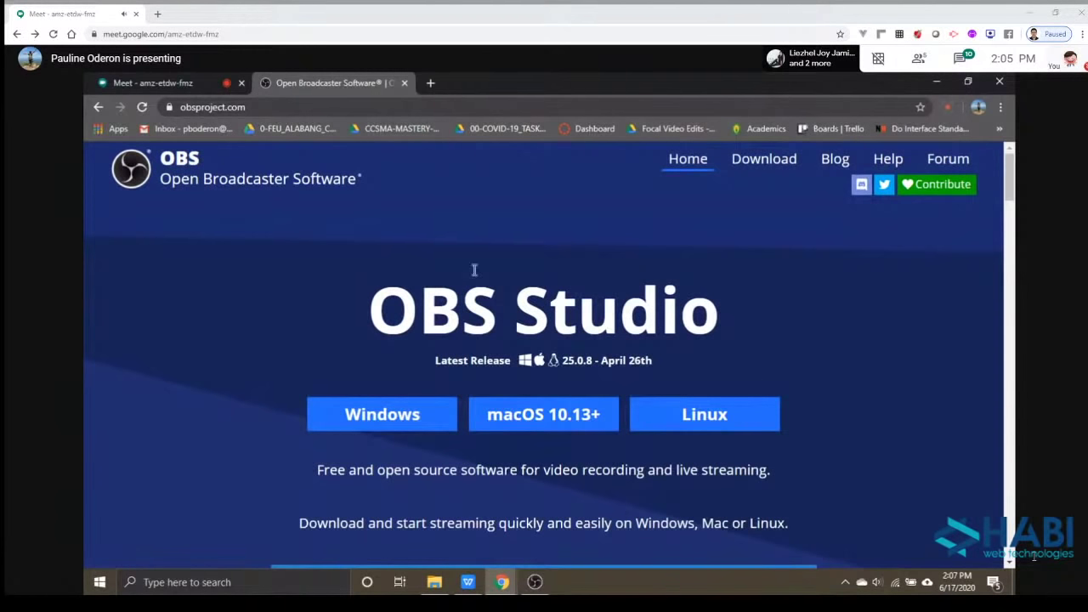
{"action": "scroll", "coordinate": [527, 515], "scroll_direction": "down", "scroll_amount": 2}
{"action": "scroll", "coordinate": [527, 514], "scroll_direction": "up", "scroll_amount": 2}
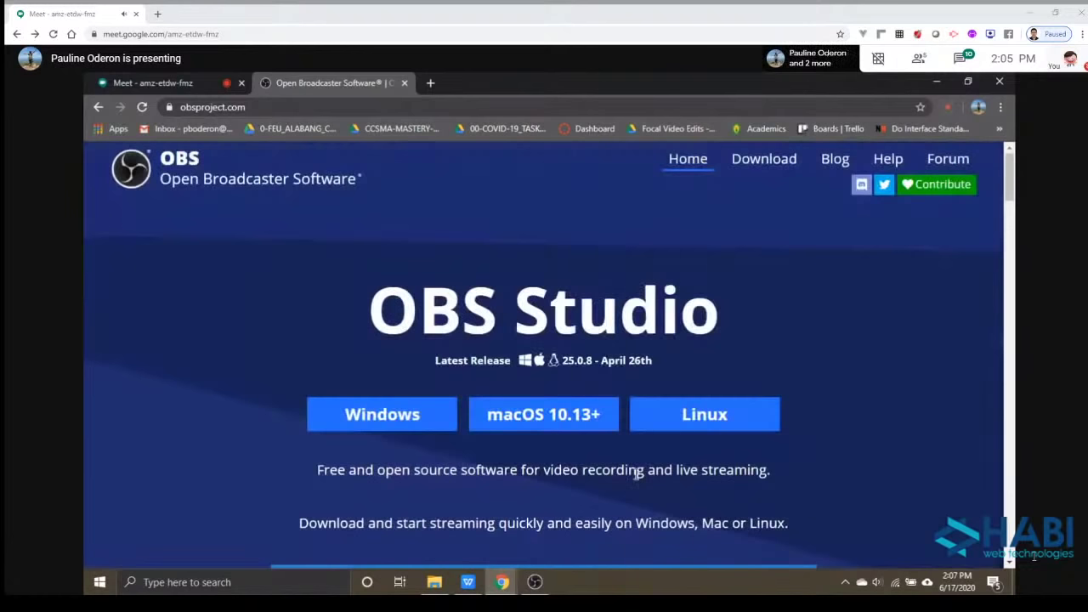
{"action": "left_click", "coordinate": [206, 107]}
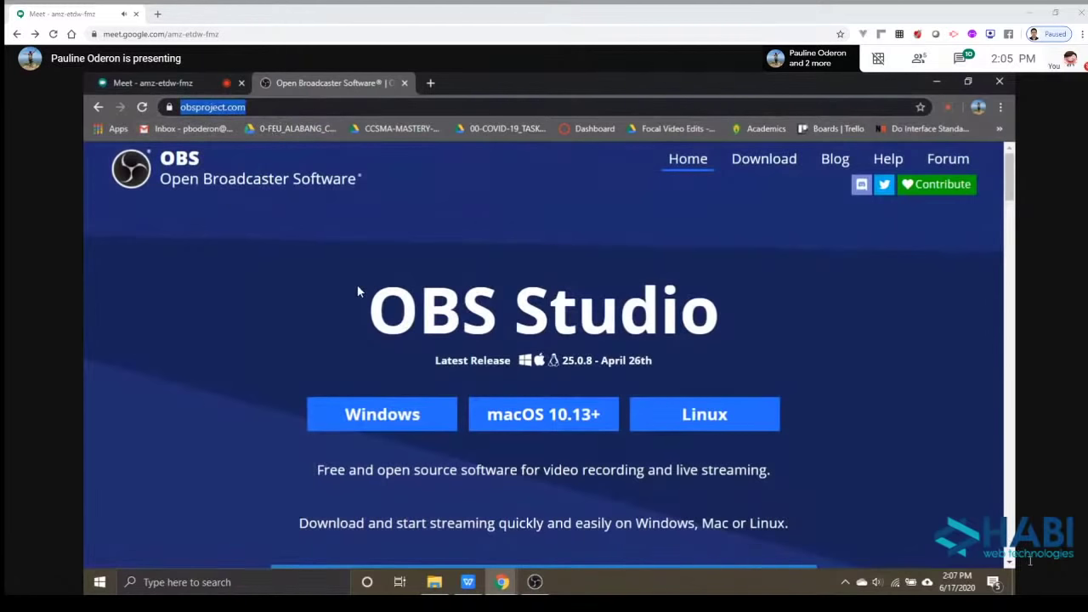
Switch from the obsproject.com page in the browser to the OBS Studio window.
{"action": "left_click", "coordinate": [536, 583]}
{"action": "left_click", "coordinate": [549, 585]}
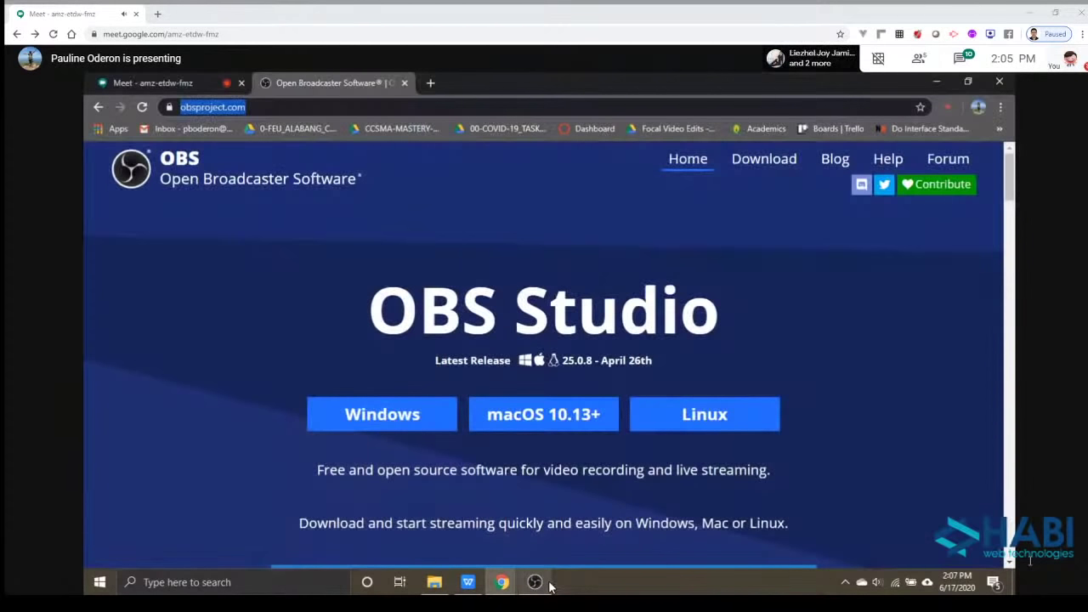
{"action": "mouse_move", "coordinate": [515, 585]}
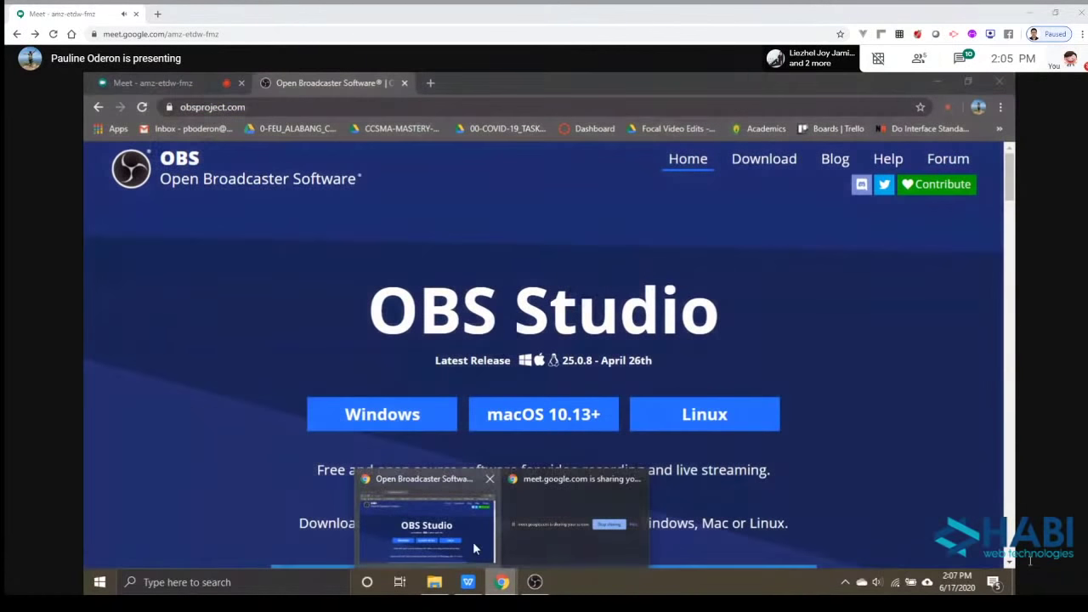
{"action": "left_click", "coordinate": [473, 541]}
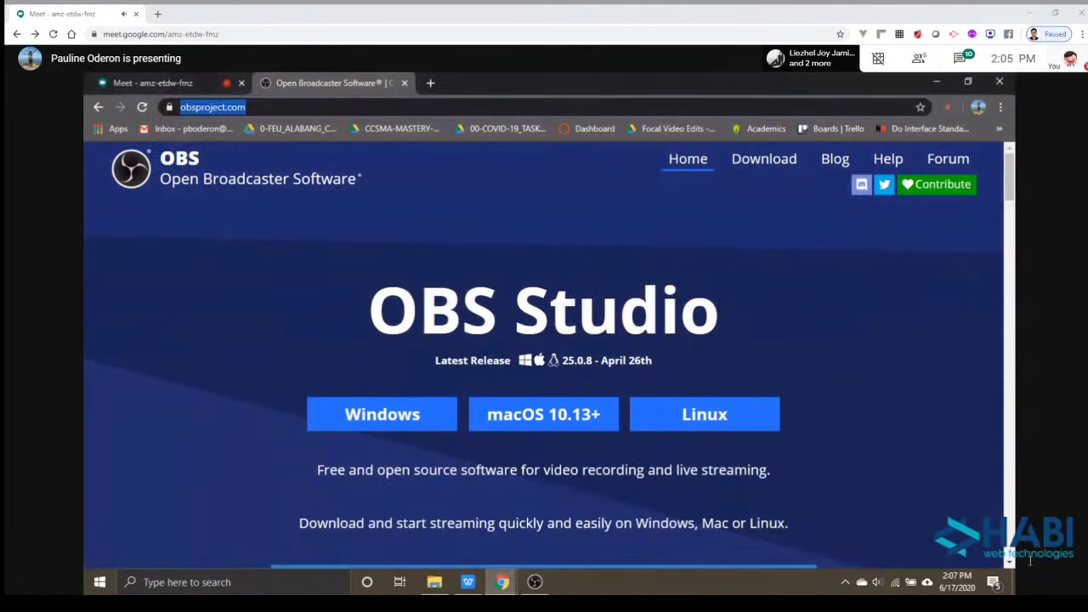
{"action": "left_click", "coordinate": [534, 582]}
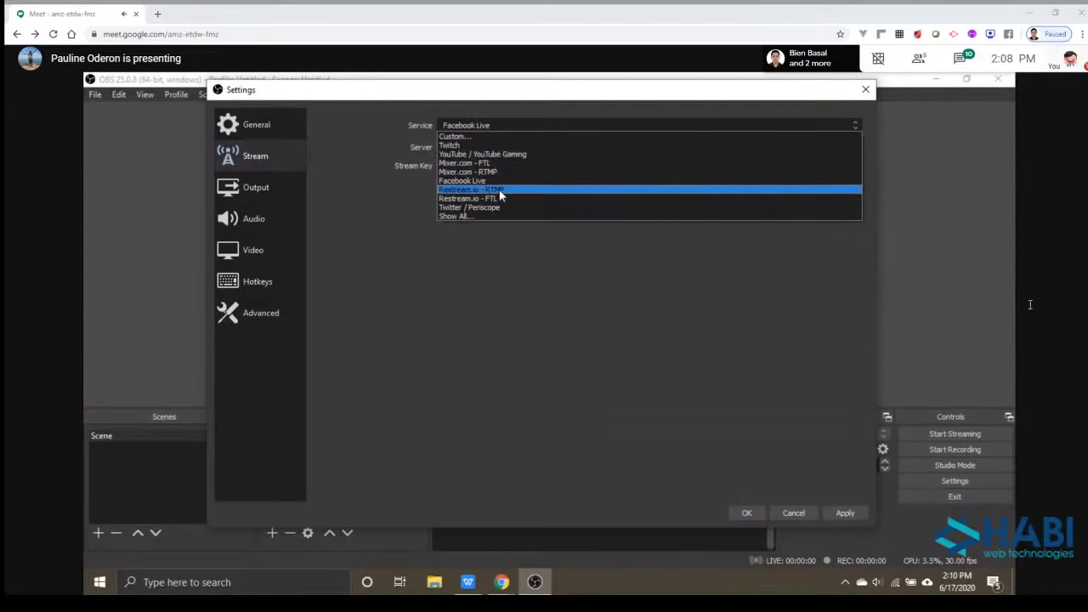
Review the Stream settings for Facebook Live, including the available services, the server choices and the stream key field.
{"action": "left_click", "coordinate": [503, 229]}
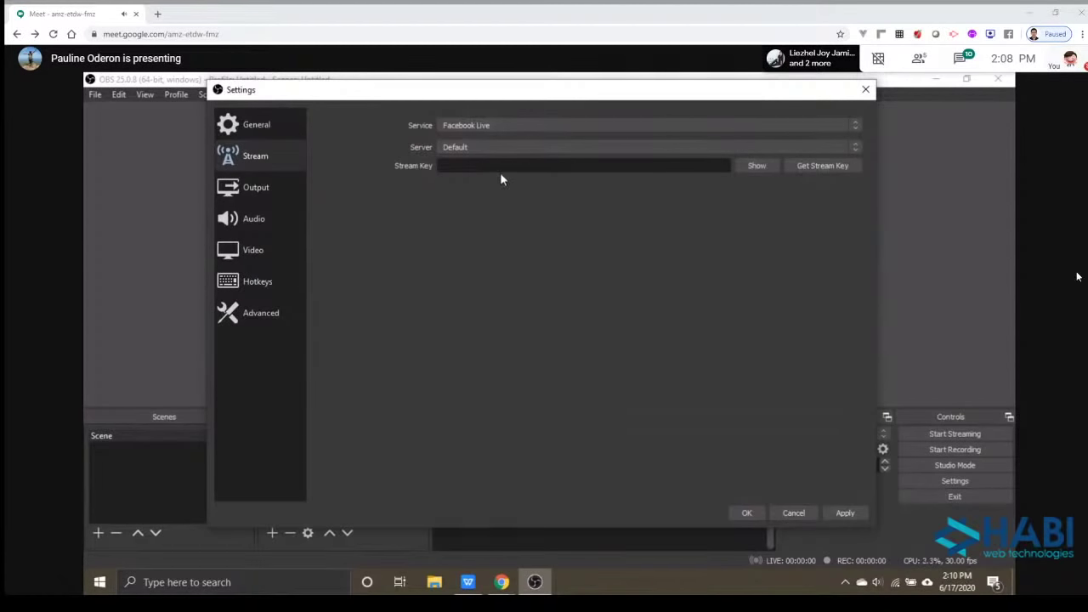
{"action": "left_click", "coordinate": [562, 147]}
{"action": "left_click", "coordinate": [561, 148]}
{"action": "left_click", "coordinate": [557, 165]}
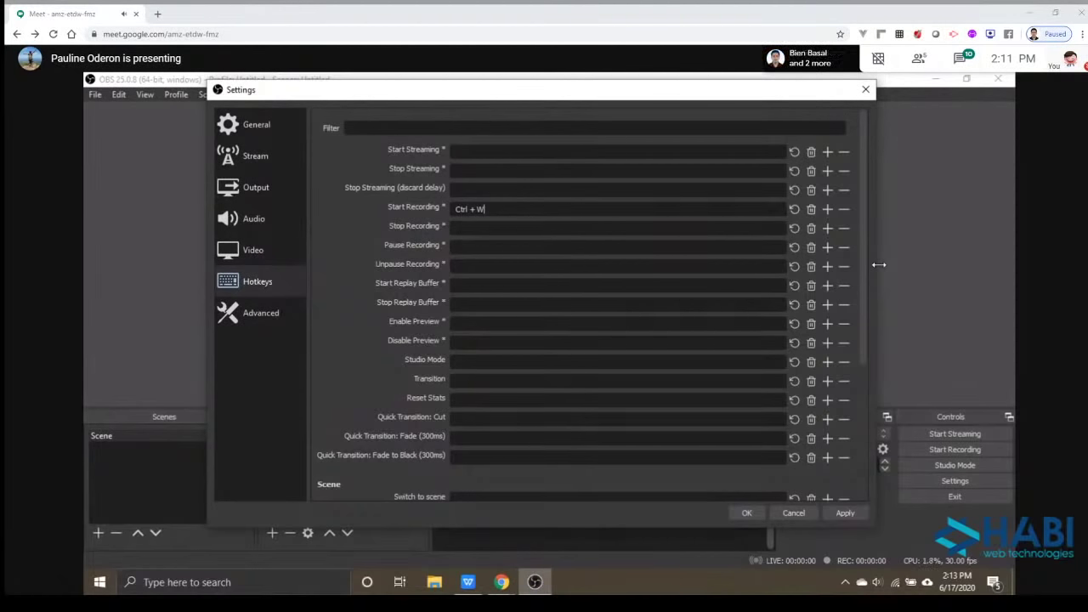
Assign Ctrl + R as the Stop Recording hotkey.
{"action": "left_click", "coordinate": [540, 228]}
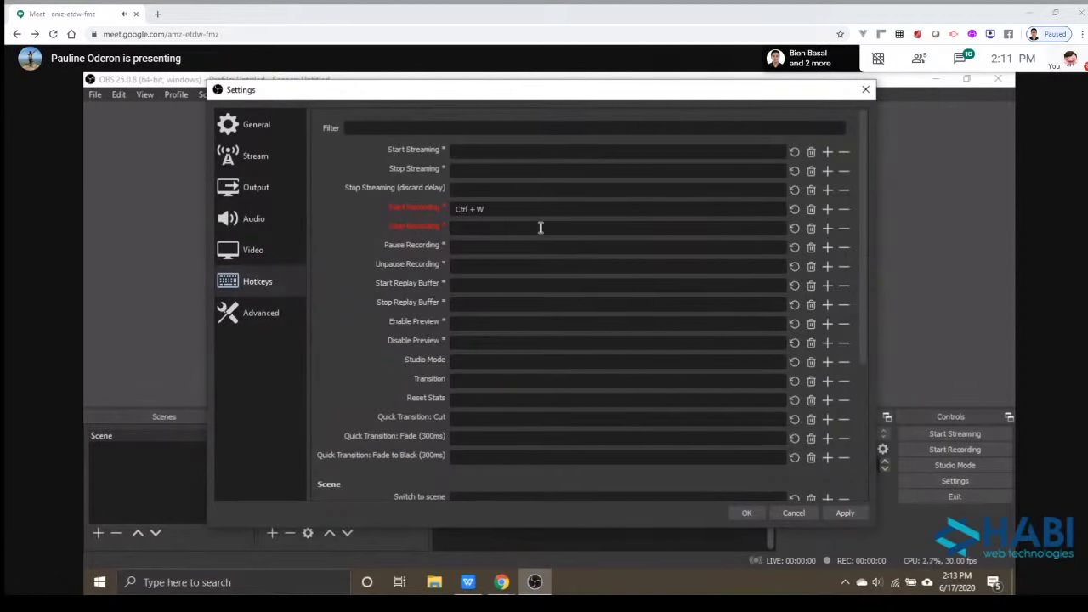
{"action": "key", "text": "ctrl"}
{"action": "key", "text": "ctrl+r"}
{"action": "key", "text": "ctrl"}
{"action": "key", "text": "ctrl+r"}
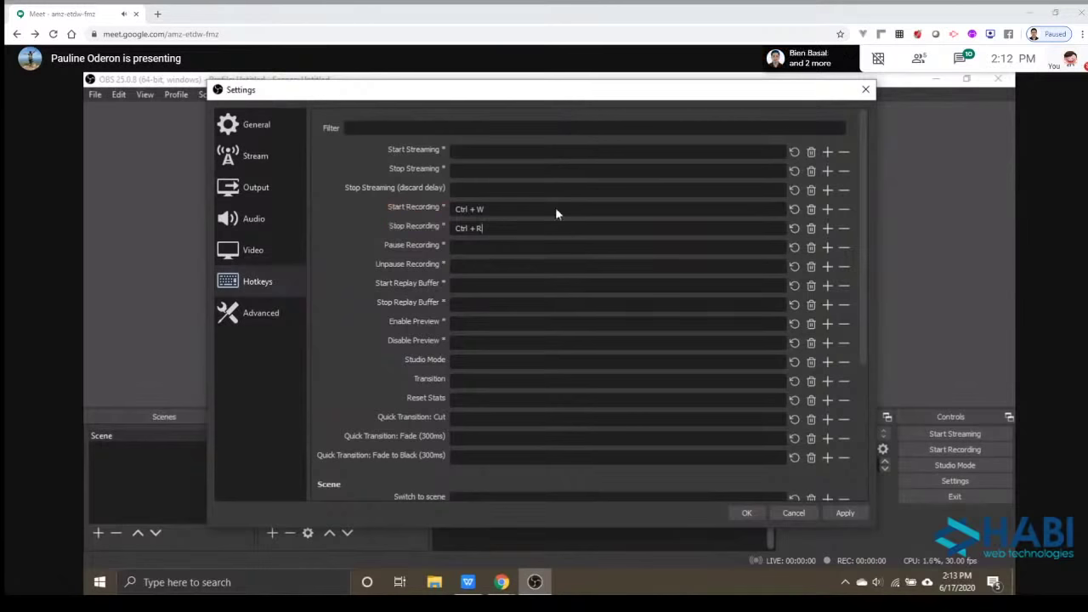
Look through the whole hotkey list, including the Scene, Desktop Audio and Mic/Aux entries.
{"action": "scroll", "coordinate": [545, 280], "scroll_direction": "down", "scroll_amount": 3}
{"action": "scroll", "coordinate": [573, 334], "scroll_direction": "up", "scroll_amount": 3}
{"action": "scroll", "coordinate": [574, 335], "scroll_direction": "down", "scroll_amount": 2}
{"action": "scroll", "coordinate": [573, 335], "scroll_direction": "down", "scroll_amount": 2}
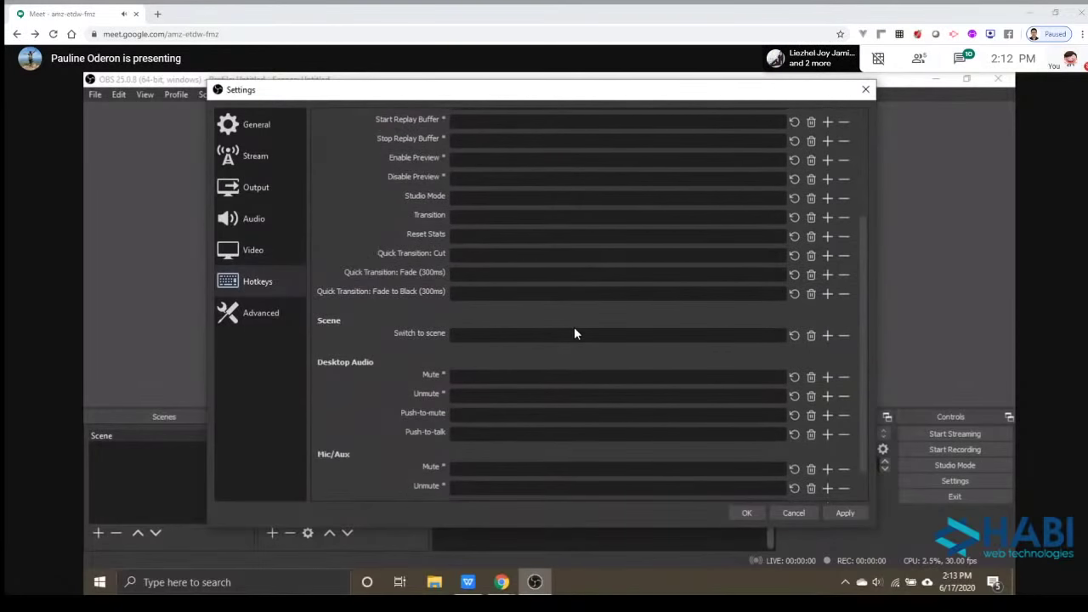
{"action": "scroll", "coordinate": [573, 333], "scroll_direction": "down", "scroll_amount": 1}
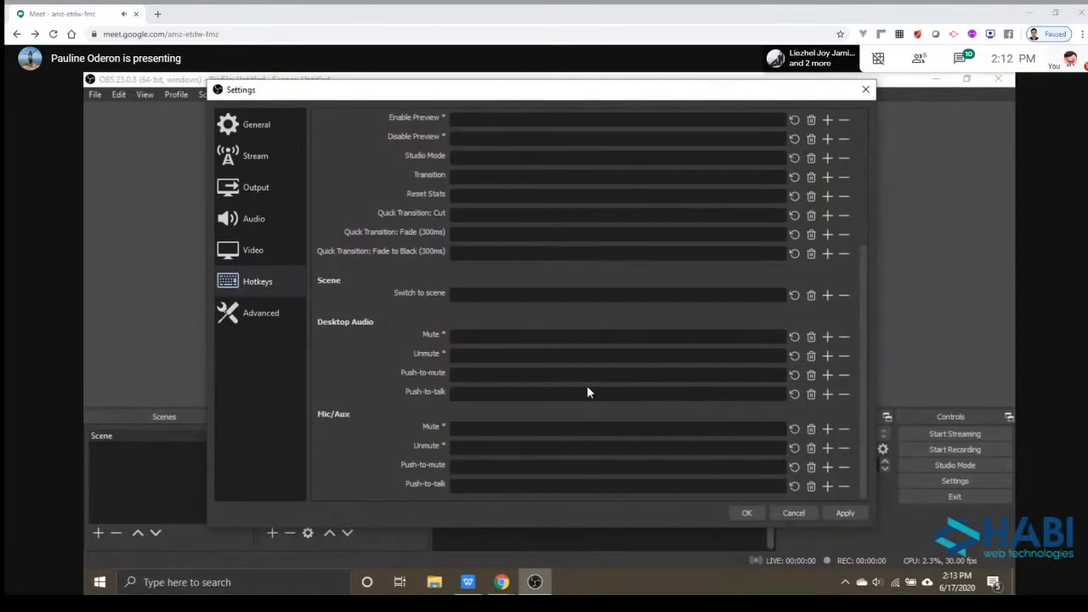
{"action": "scroll", "coordinate": [586, 391], "scroll_direction": "up", "scroll_amount": 5}
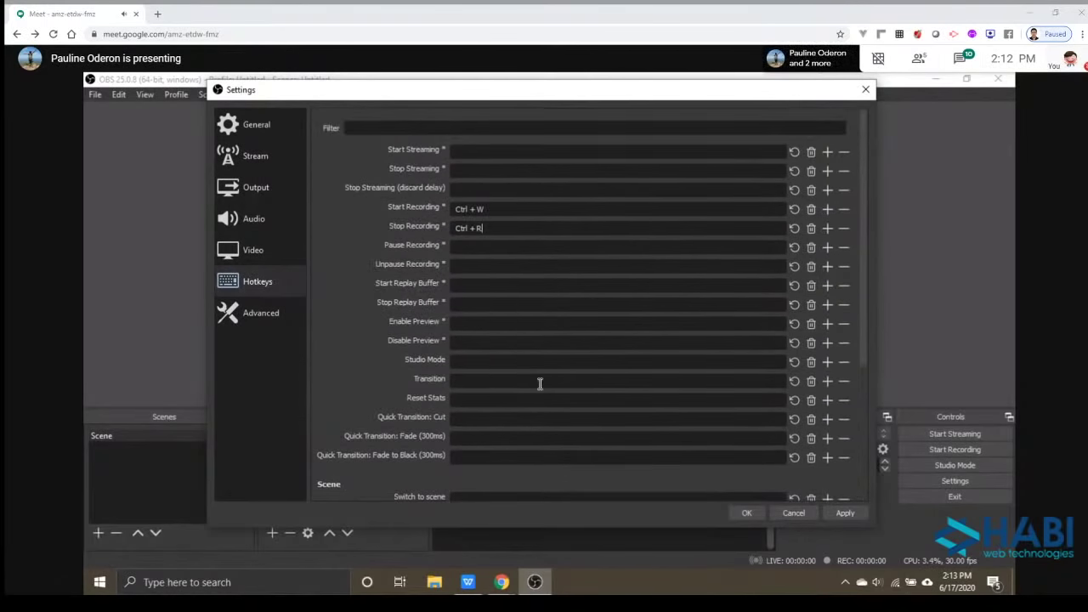
Clear the Start Recording and Stop Recording hotkeys.
{"action": "left_click", "coordinate": [264, 320]}
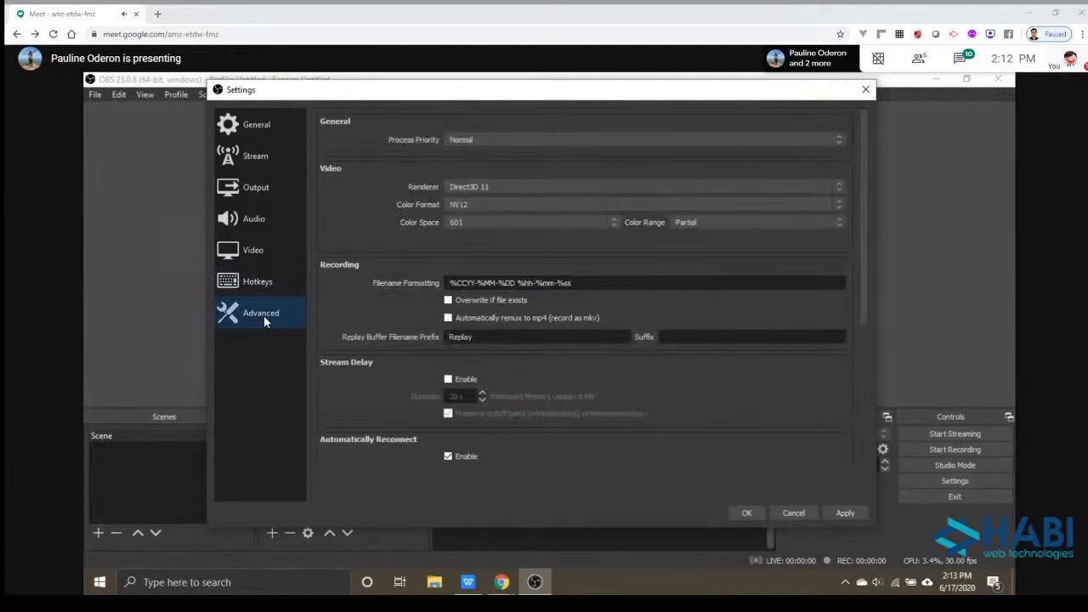
{"action": "left_click", "coordinate": [263, 286]}
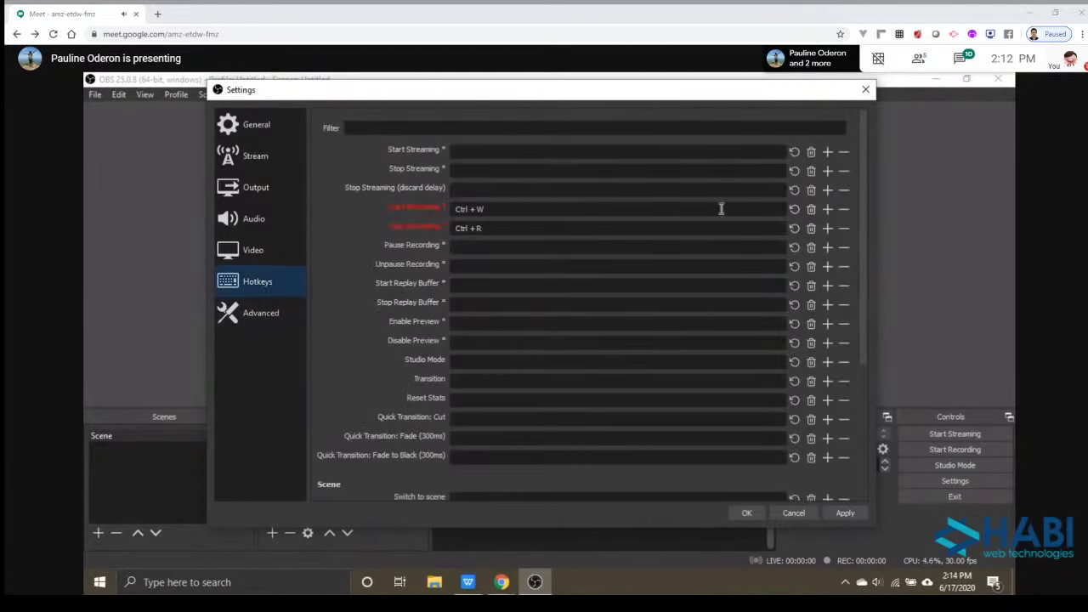
{"action": "left_click", "coordinate": [811, 226]}
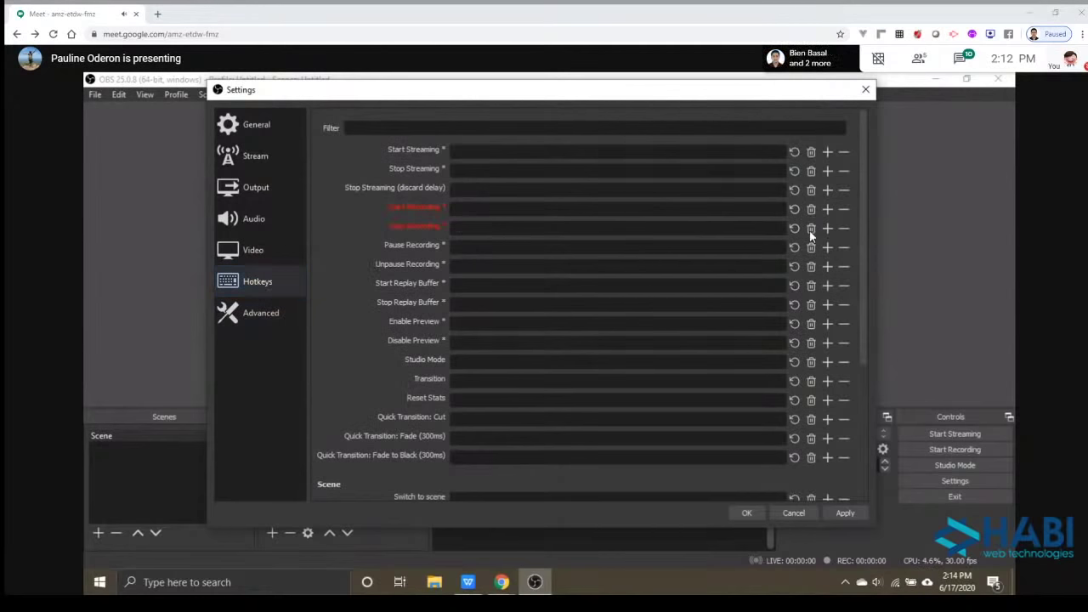
Keep Process Priority at Normal in the Advanced settings and accept the settings.
{"action": "left_click", "coordinate": [263, 320]}
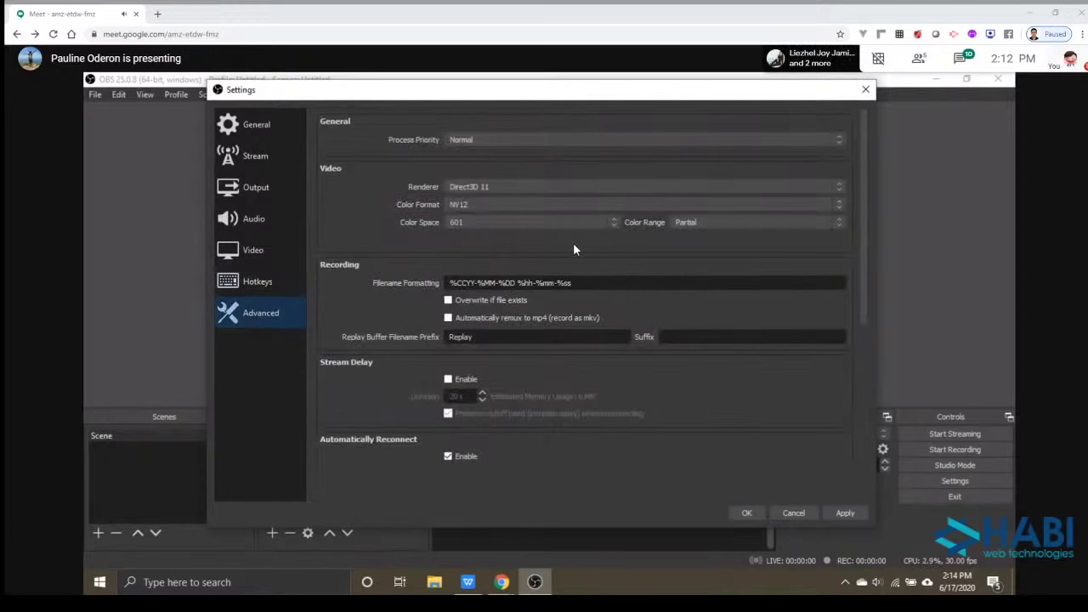
{"action": "scroll", "coordinate": [573, 243], "scroll_direction": "down", "scroll_amount": 1}
{"action": "scroll", "coordinate": [589, 319], "scroll_direction": "up", "scroll_amount": 1}
{"action": "left_click", "coordinate": [504, 140]}
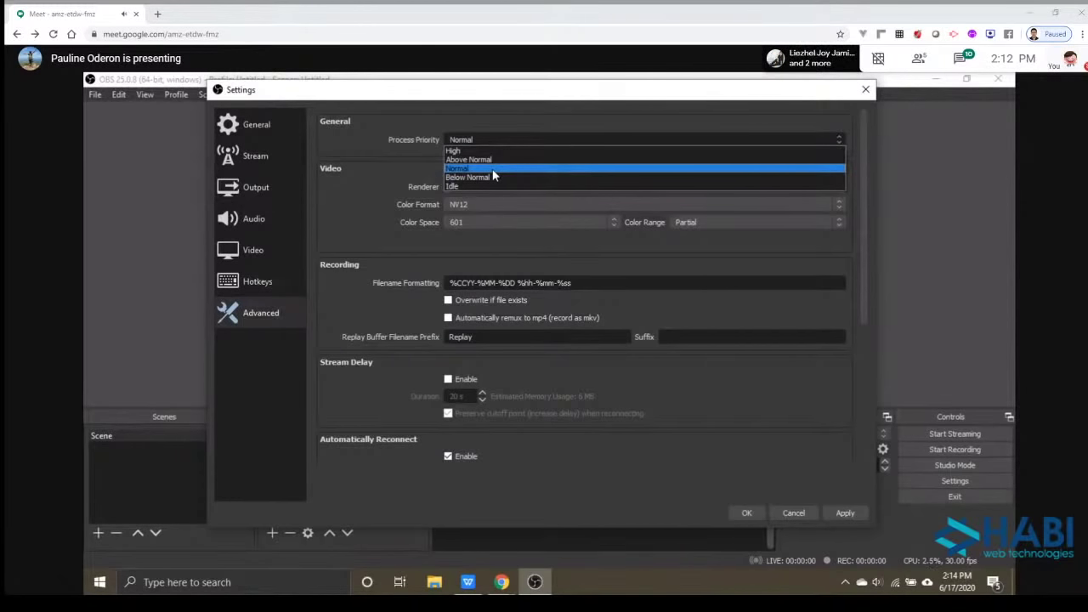
{"action": "left_click", "coordinate": [493, 169]}
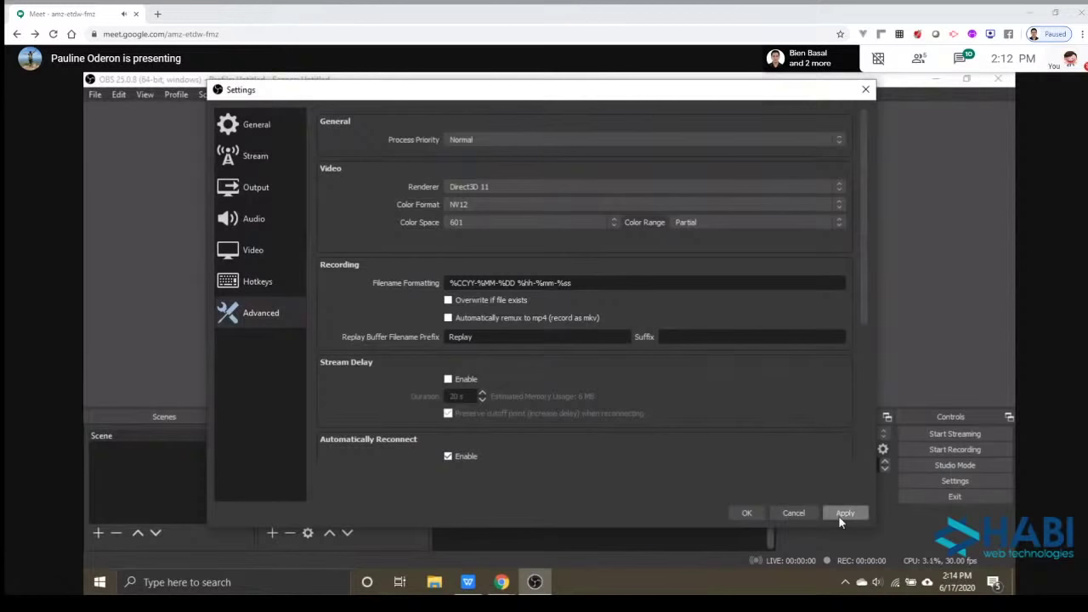
{"action": "left_click", "coordinate": [748, 515]}
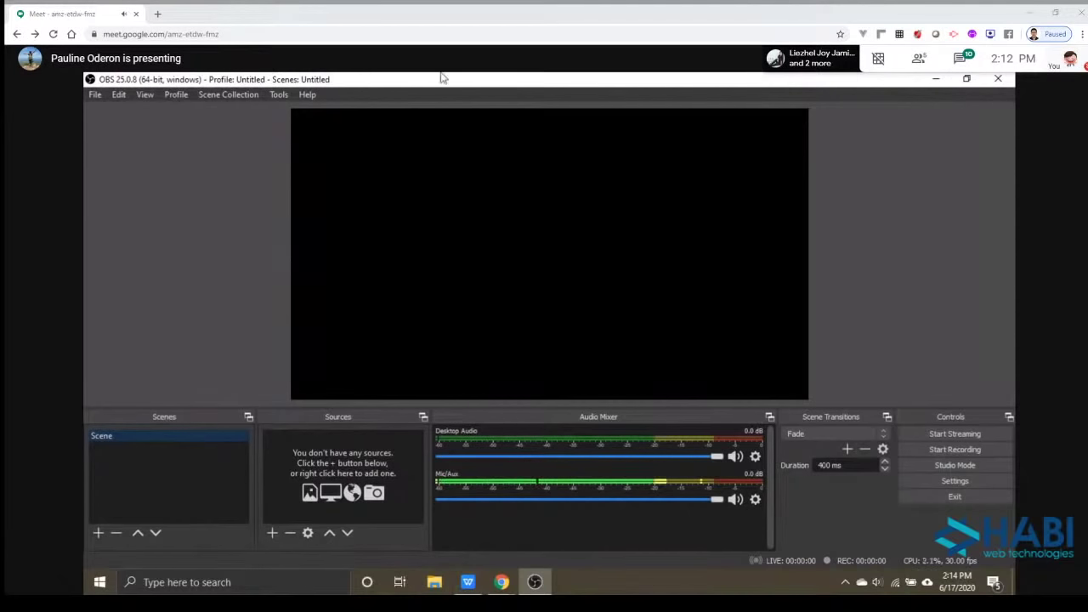
{"action": "left_click", "coordinate": [500, 582]}
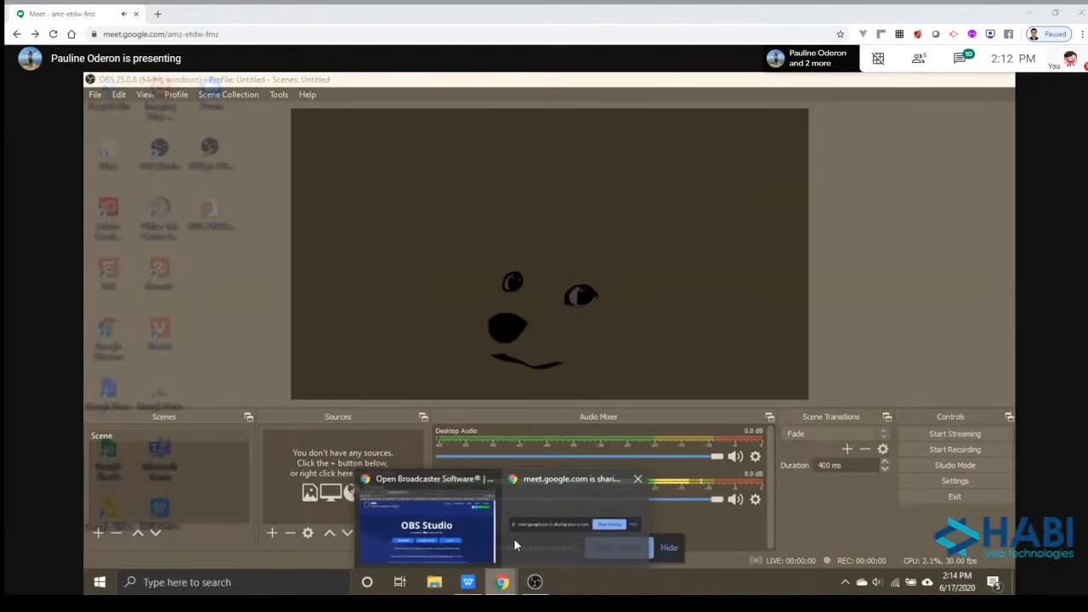
{"action": "left_click", "coordinate": [427, 525]}
{"action": "left_click", "coordinate": [221, 79]}
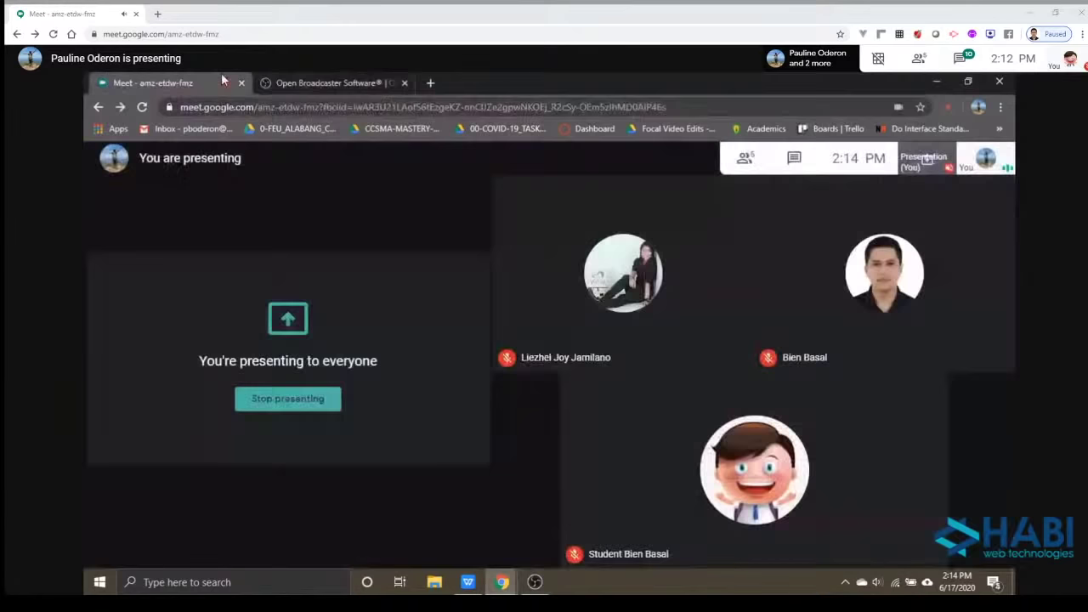
{"action": "left_click", "coordinate": [328, 78]}
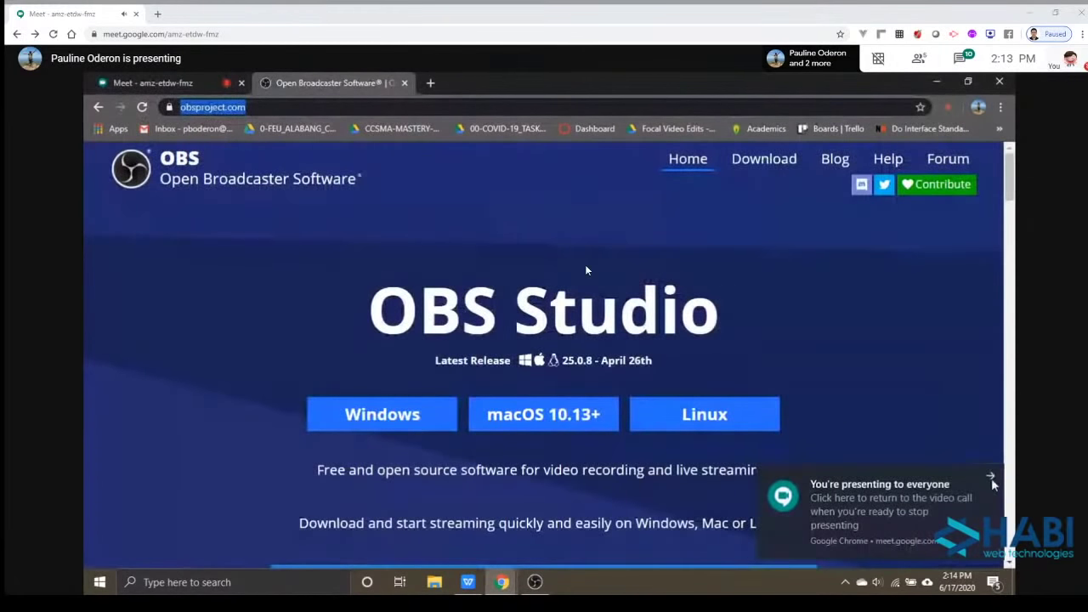
{"action": "left_click", "coordinate": [931, 481]}
{"action": "left_click", "coordinate": [534, 582]}
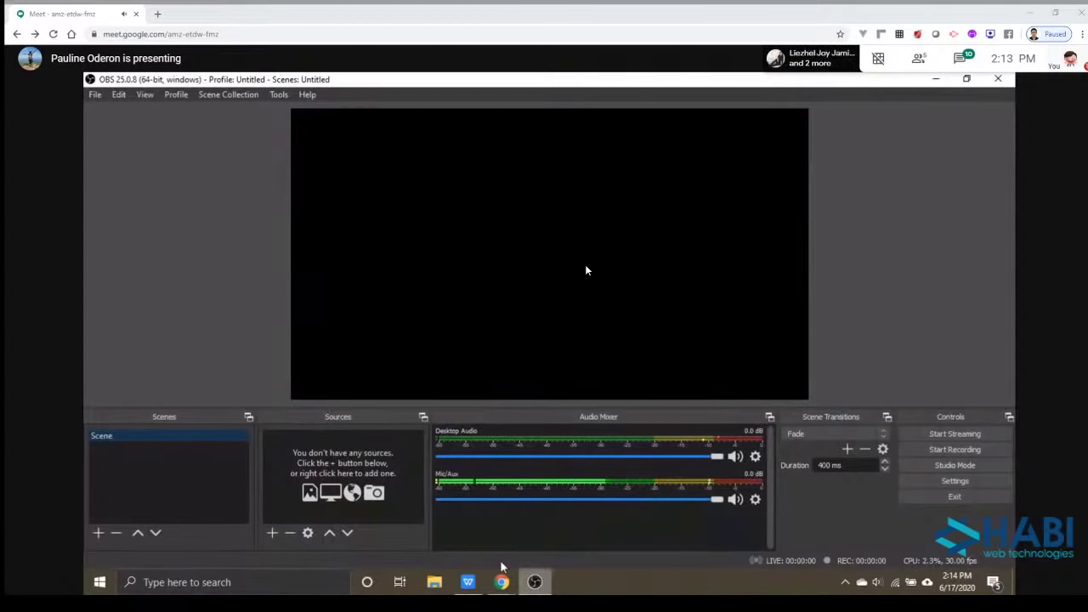
Switch to OBS_PRESENTATION.pdf in WPS Office and show the Basic Functions of the OBS screenshot on page 8 at 75% zoom.
{"action": "left_click", "coordinate": [468, 583]}
{"action": "scroll", "coordinate": [540, 469], "scroll_direction": "down", "scroll_amount": 10}
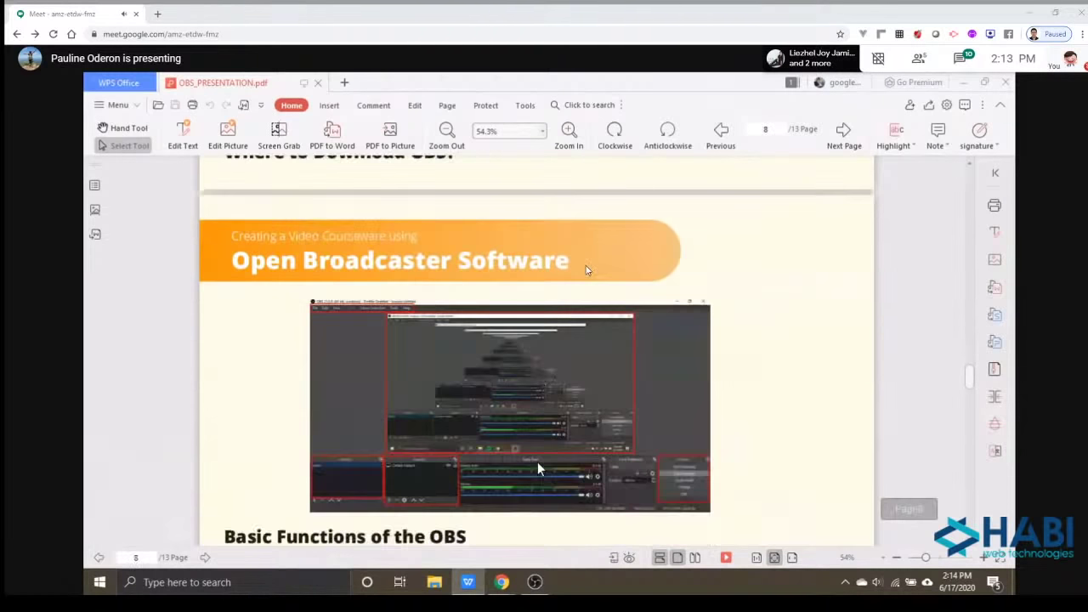
{"action": "scroll", "coordinate": [540, 469], "scroll_direction": "up", "scroll_amount": 1}
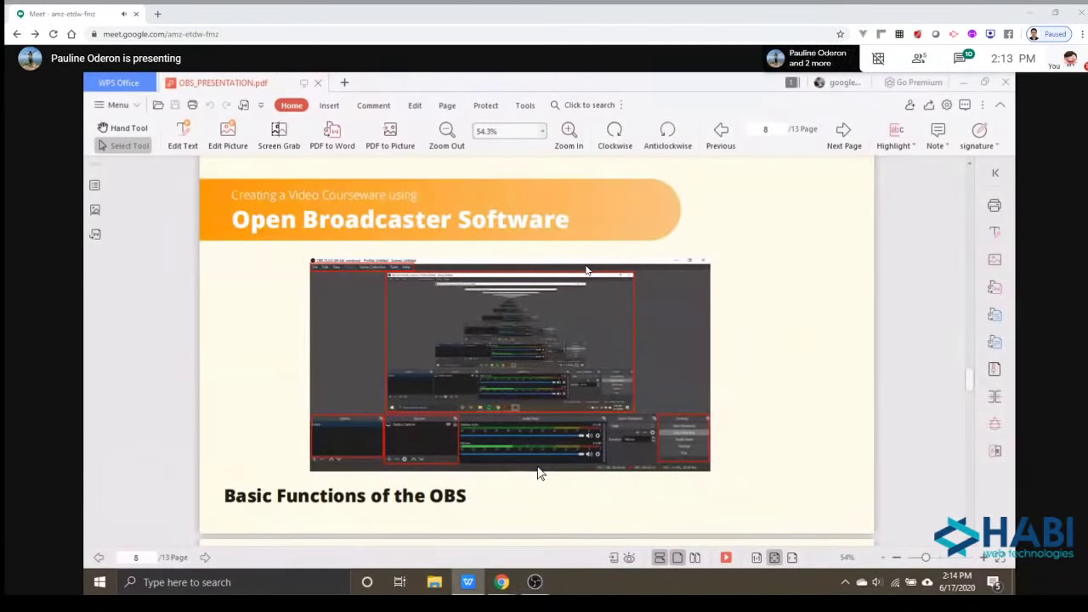
{"action": "scroll", "coordinate": [575, 378], "scroll_direction": "up", "scroll_amount": 2}
{"action": "scroll", "coordinate": [551, 400], "scroll_direction": "down", "scroll_amount": 1}
{"action": "scroll", "coordinate": [551, 400], "scroll_direction": "up", "scroll_amount": 1}
{"action": "scroll", "coordinate": [451, 347], "scroll_direction": "down", "scroll_amount": 1}
{"action": "scroll", "coordinate": [451, 347], "scroll_direction": "up", "scroll_amount": 1}
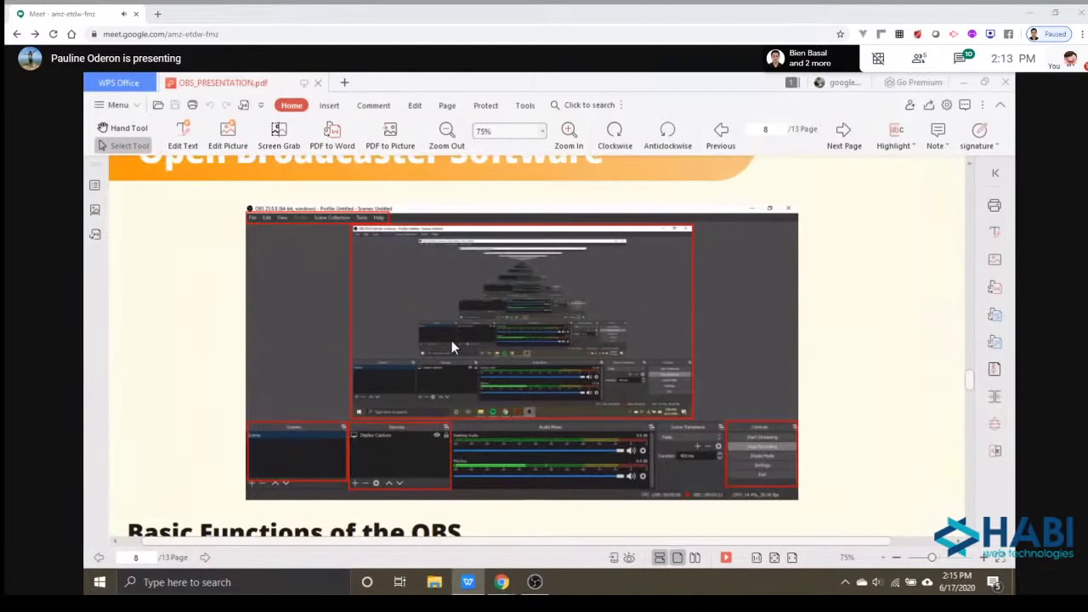
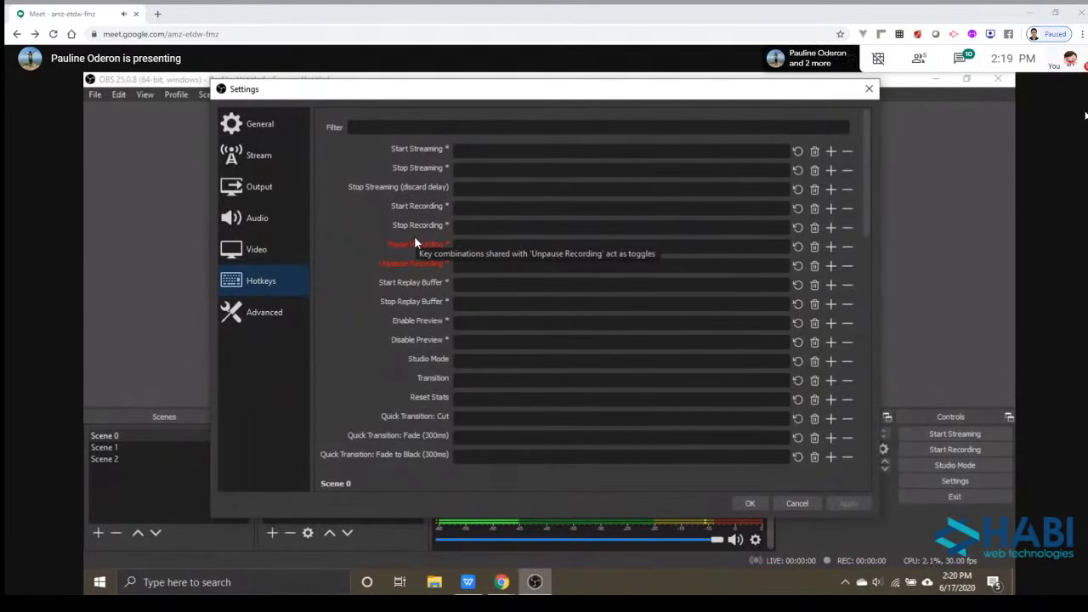
For Scene 0, assign Ctrl + W as the Show 'Media Source' hotkey and Ctrl + R as the Hide 'Media Source' hotkey.
{"action": "scroll", "coordinate": [483, 258], "scroll_direction": "down", "scroll_amount": 5}
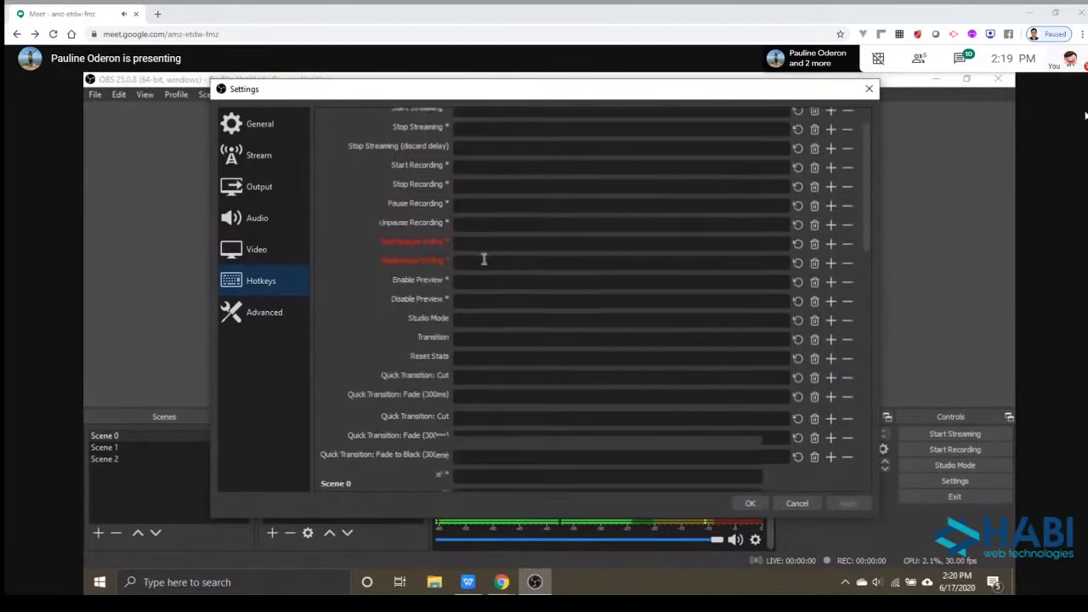
{"action": "scroll", "coordinate": [484, 270], "scroll_direction": "down", "scroll_amount": 4}
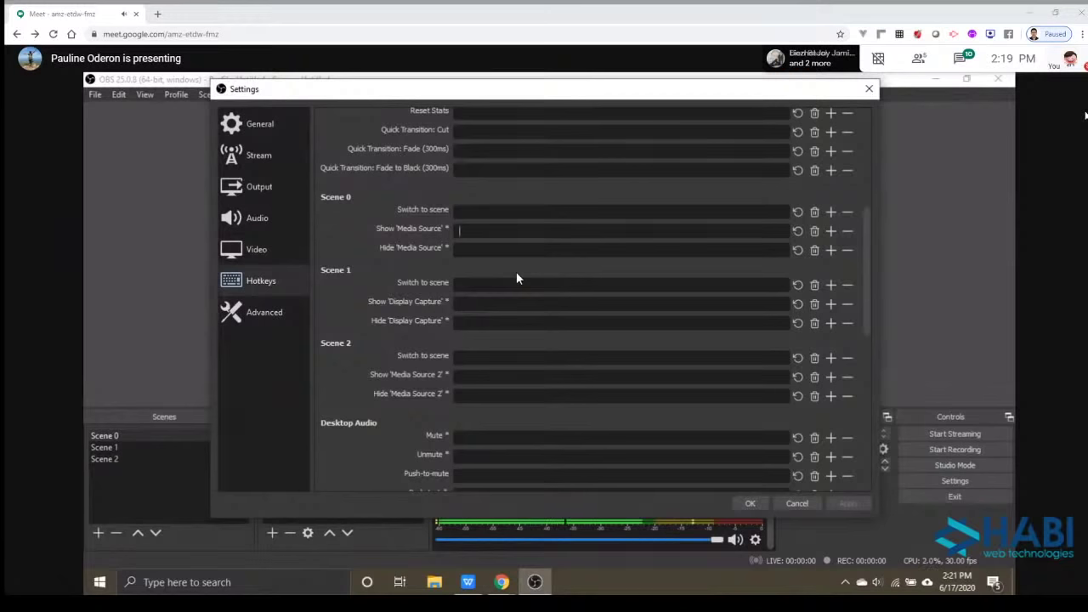
{"action": "key", "text": "ctrl"}
{"action": "key", "text": "ctrl+w"}
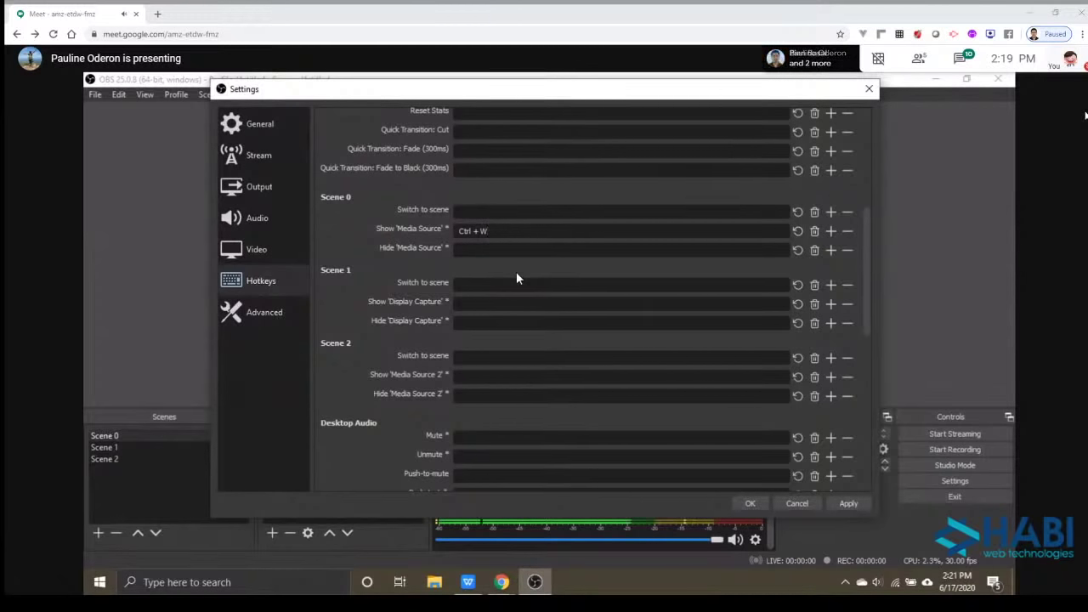
{"action": "left_click", "coordinate": [544, 248]}
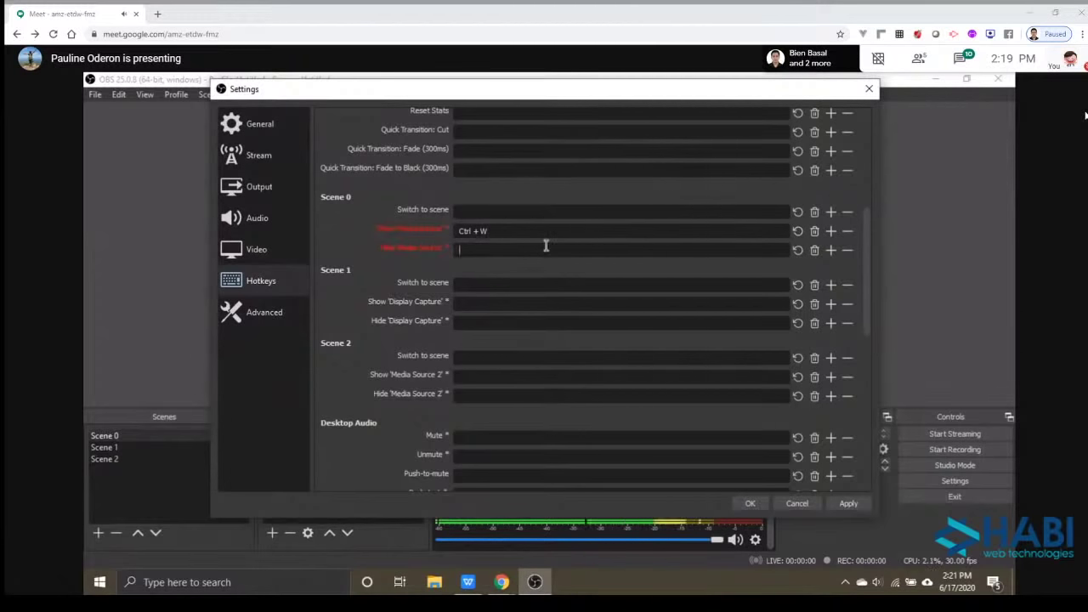
{"action": "key", "text": "ctrl"}
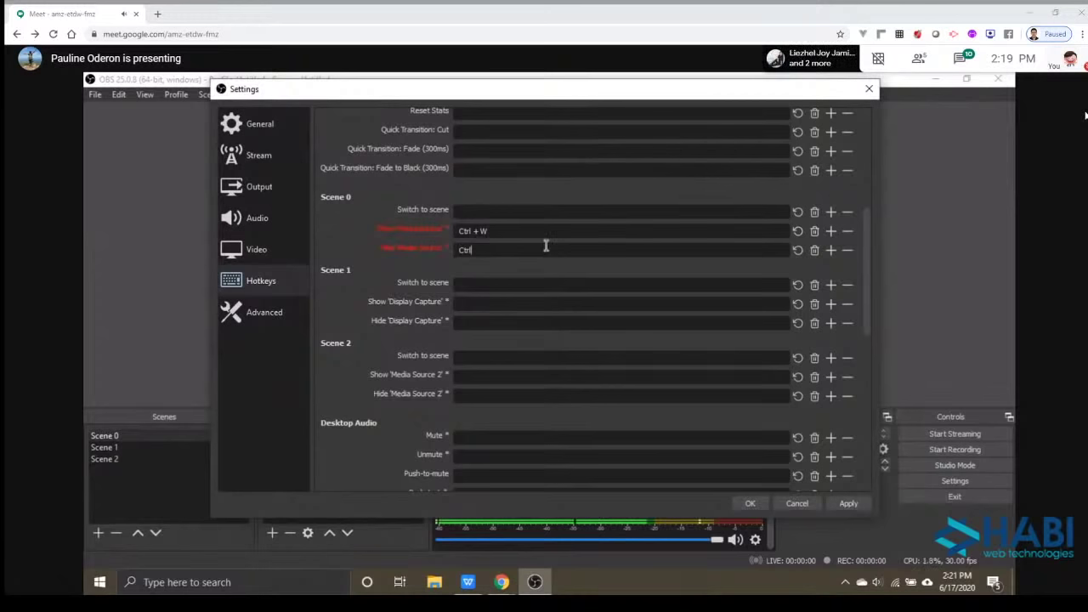
{"action": "key", "text": "ctrl+r"}
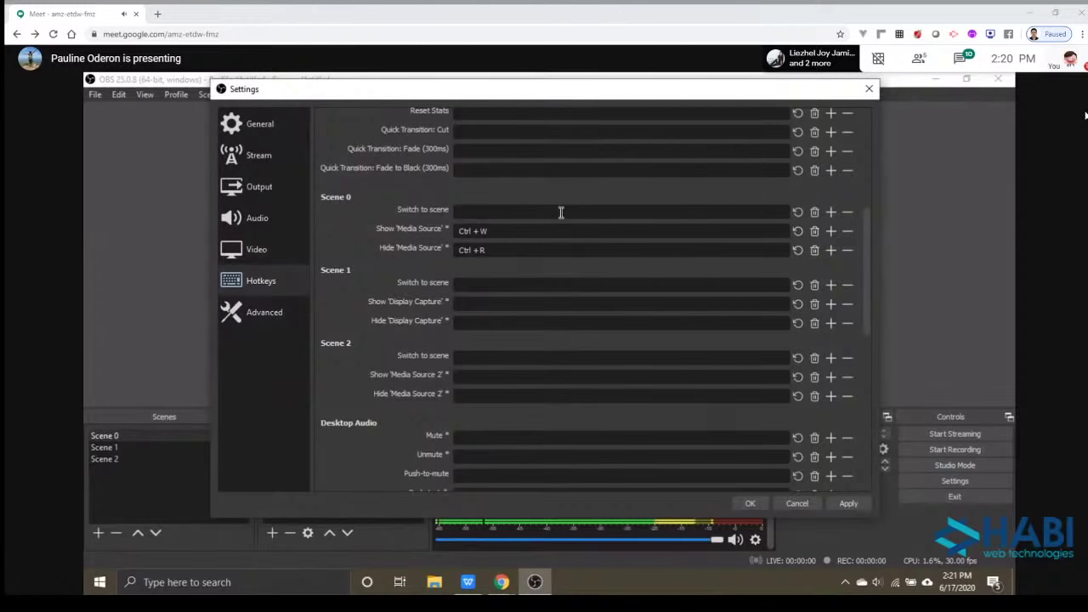
Set the Switch to scene hotkey to 0 for Scene 0 and to = for Scene 1.
{"action": "key", "text": "0"}
{"action": "left_click", "coordinate": [491, 287]}
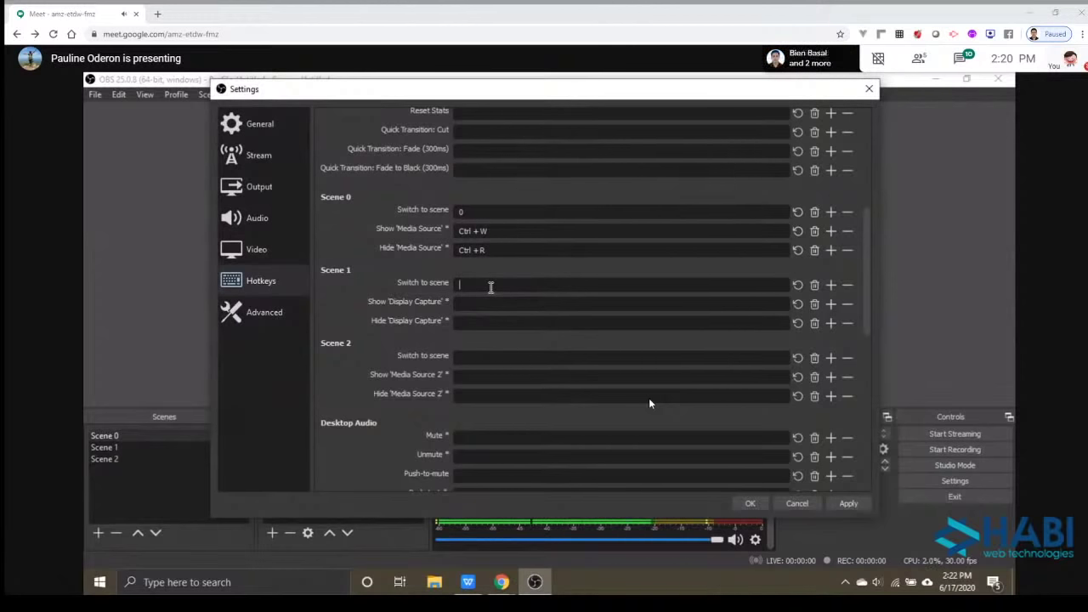
{"action": "key", "text": "ctrl"}
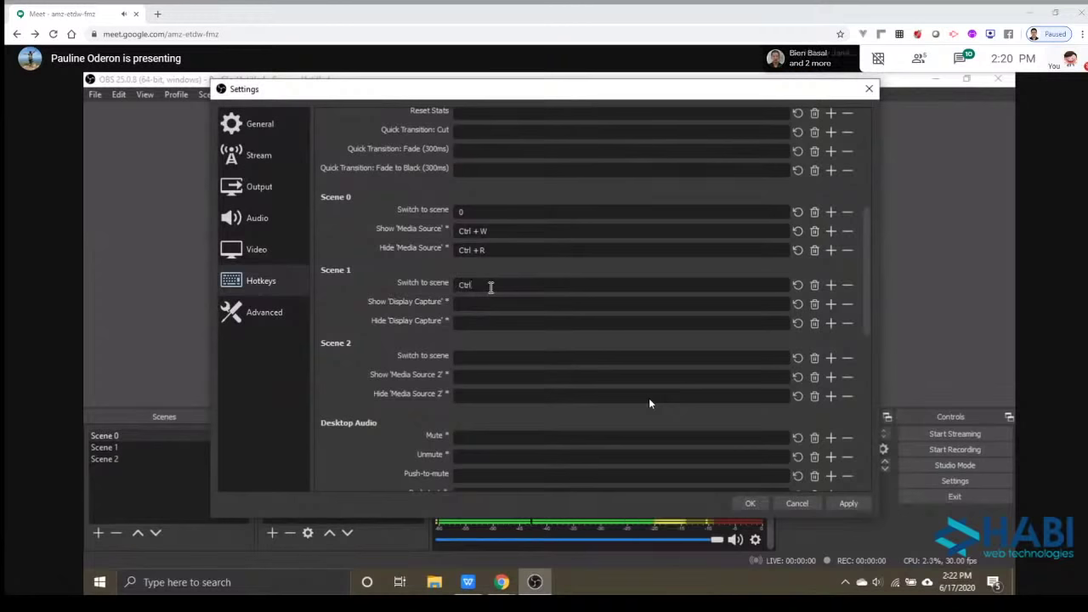
{"action": "key", "text": "BackSpace"}
{"action": "key", "text": "minus"}
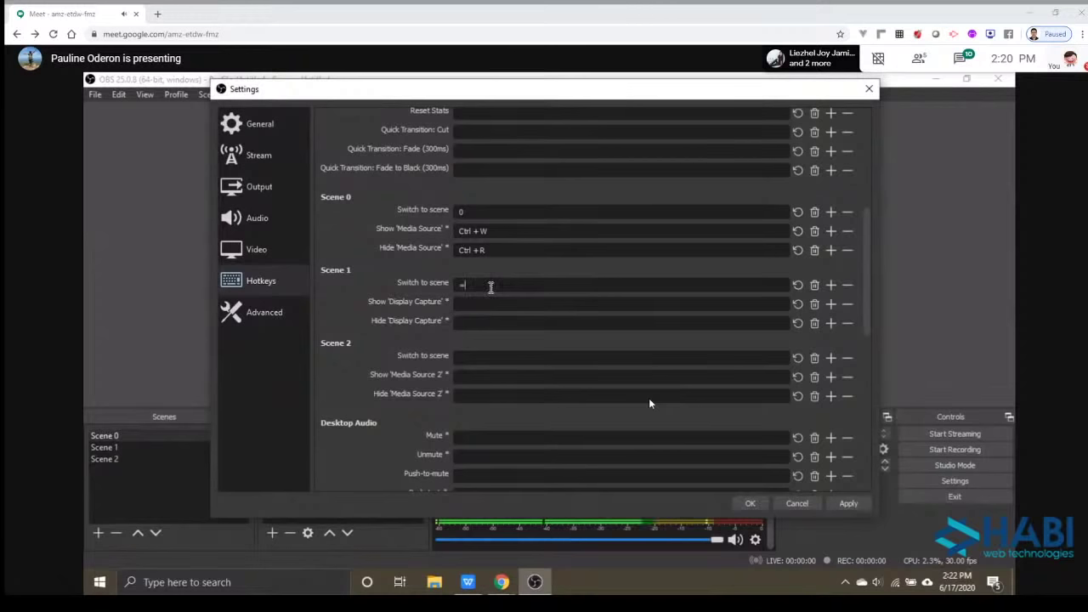
{"action": "key", "text": "equal"}
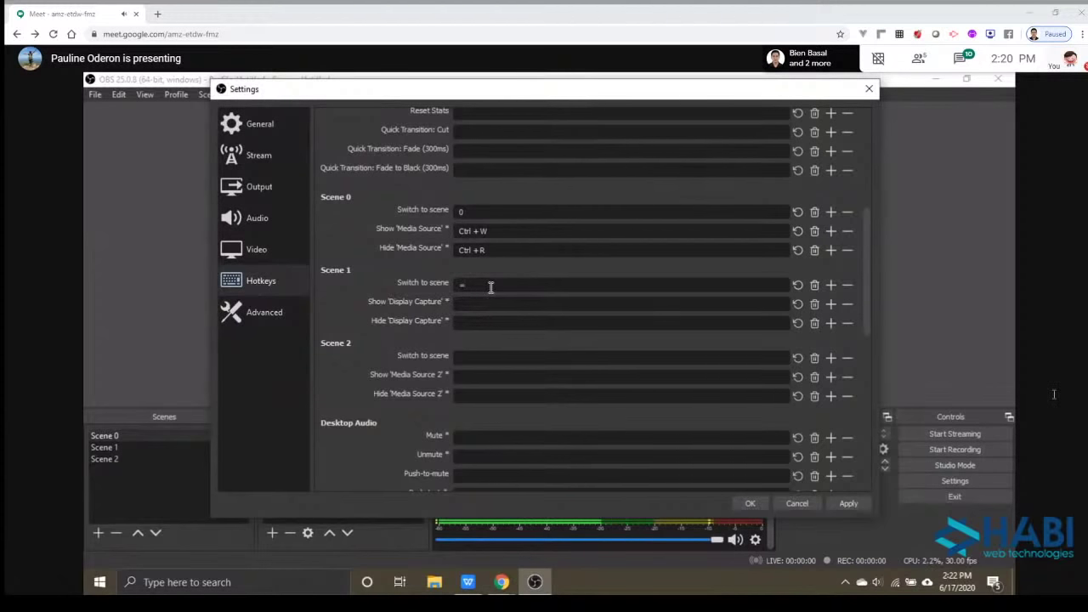
For Scene 1, assign Ctrl + 2 as the Show 'Display Capture' hotkey and Ctrl + T as the Hide 'Display Capture' hotkey.
{"action": "left_click", "coordinate": [483, 305]}
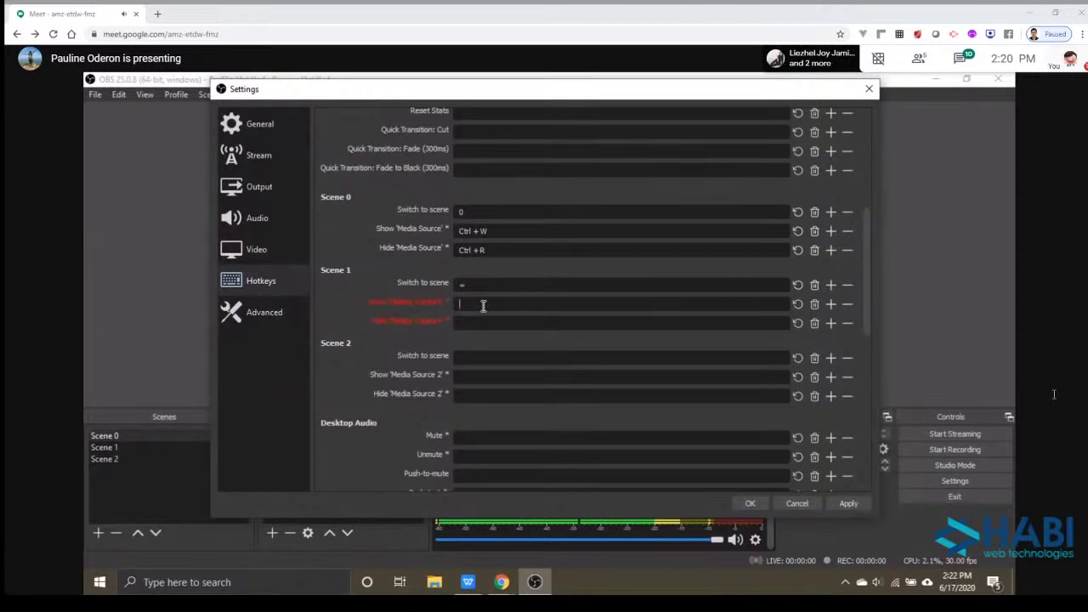
{"action": "key", "text": "ctrl"}
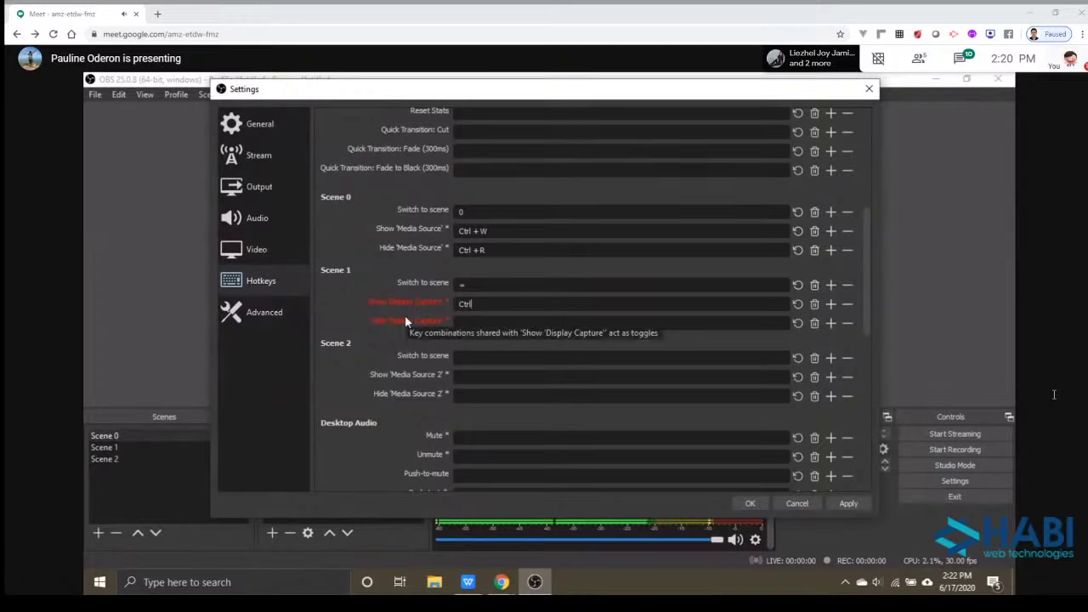
{"action": "key", "text": "ctrl+2"}
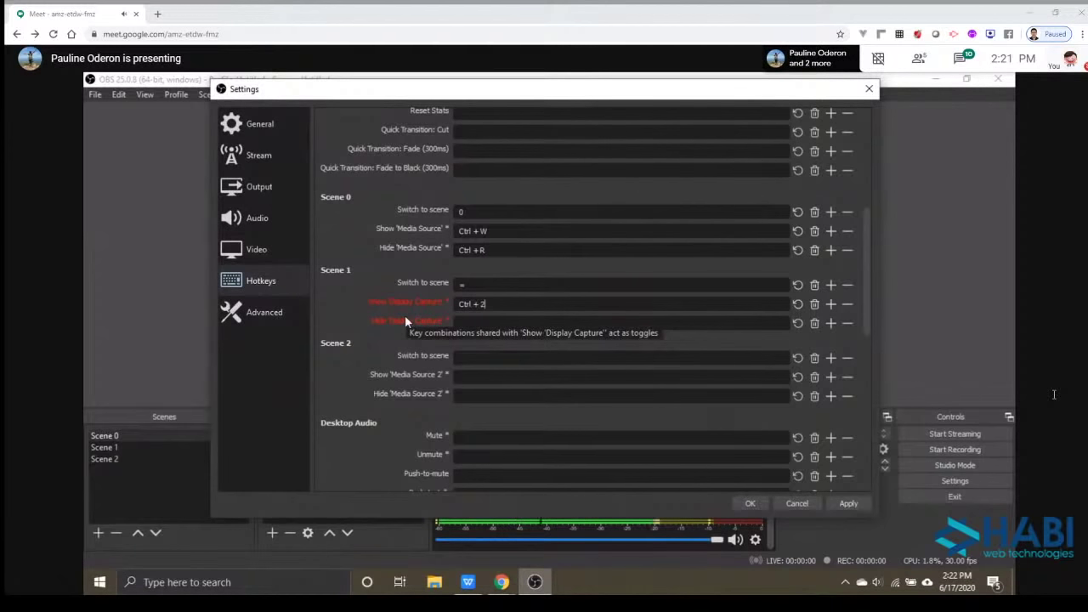
{"action": "left_click", "coordinate": [515, 321]}
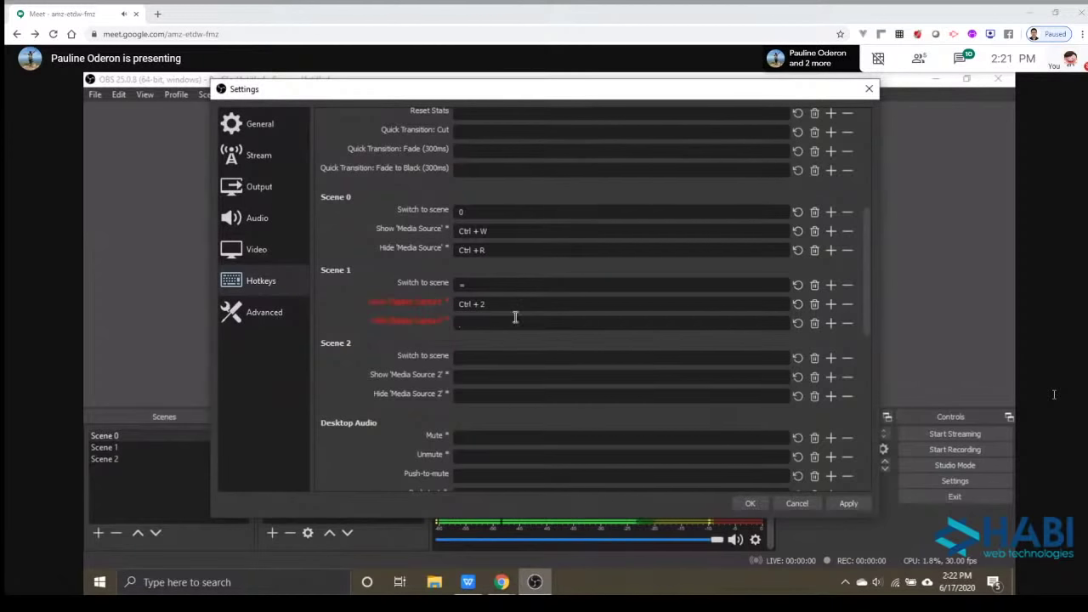
{"action": "key", "text": "ctrl+t"}
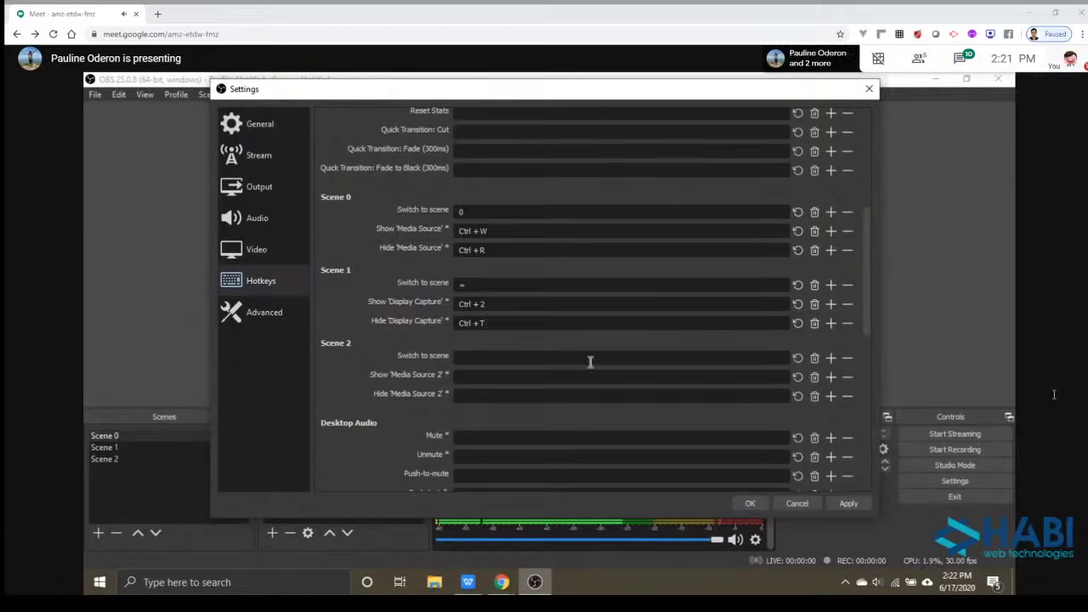
For Scene 2, assign Shift as the Switch to scene hotkey and Ctrl + Z as the Show 'Media Source 2' hotkey.
{"action": "left_click", "coordinate": [590, 361]}
{"action": "key", "text": "shift"}
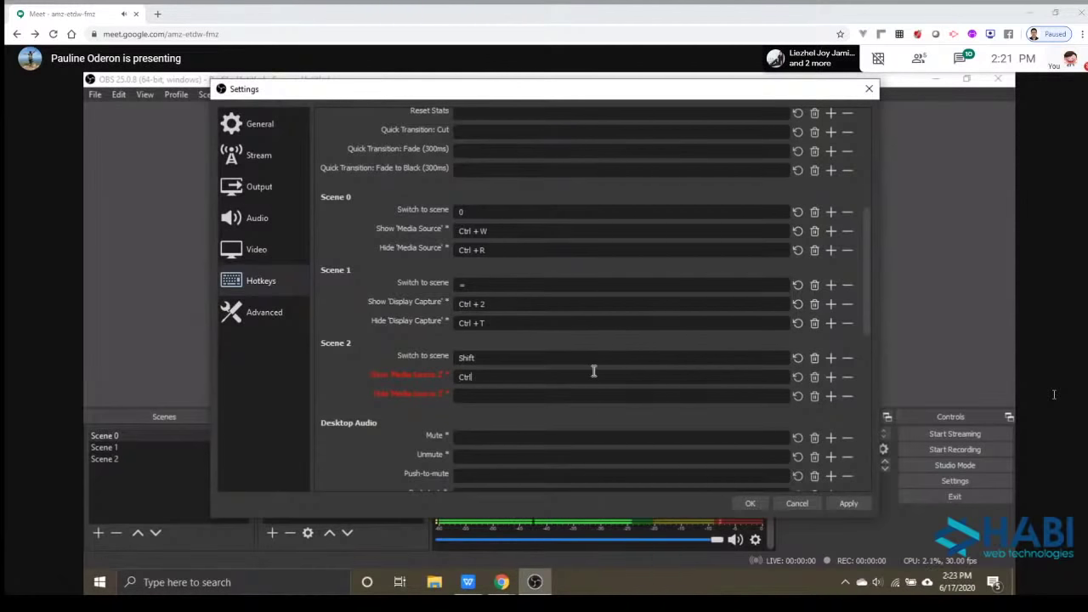
{"action": "key", "text": "ctrl+z"}
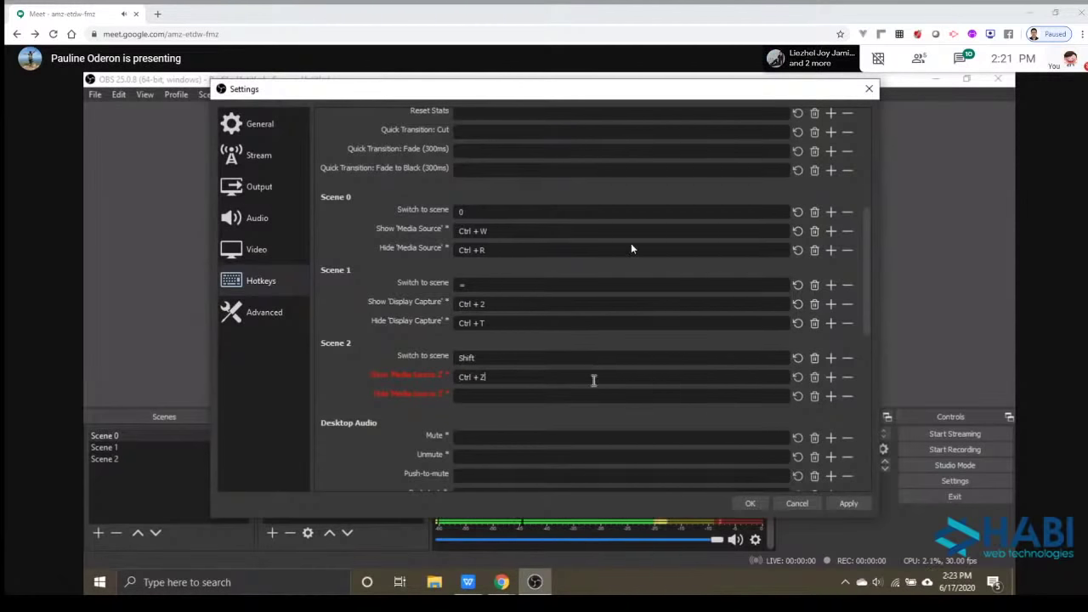
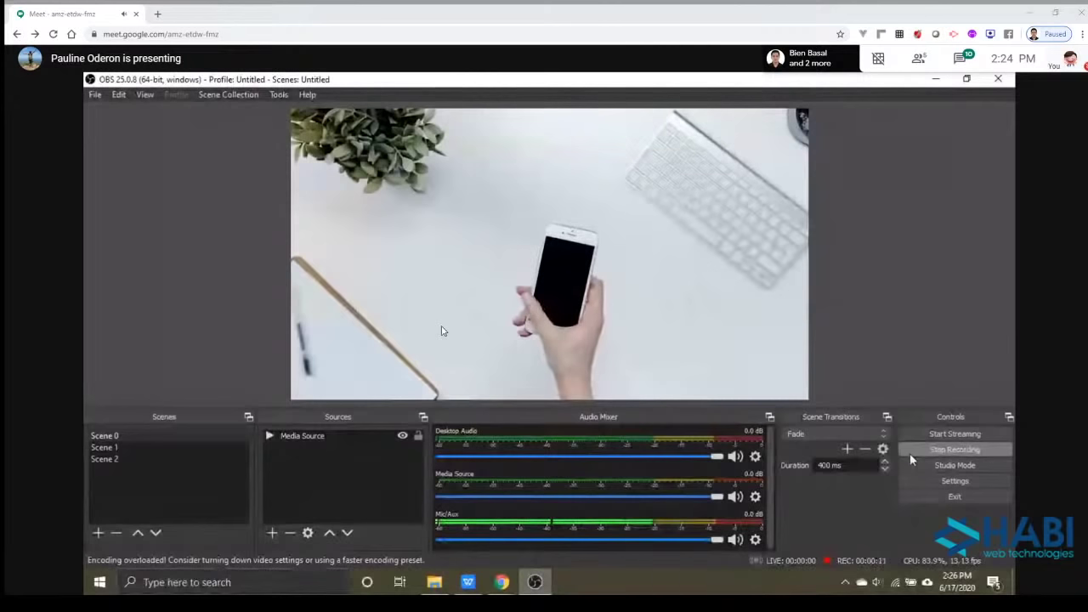
While recording, show the Display Capture source in Scene 1 and the Media Source 2 source in Scene 2.
{"action": "left_click", "coordinate": [199, 447]}
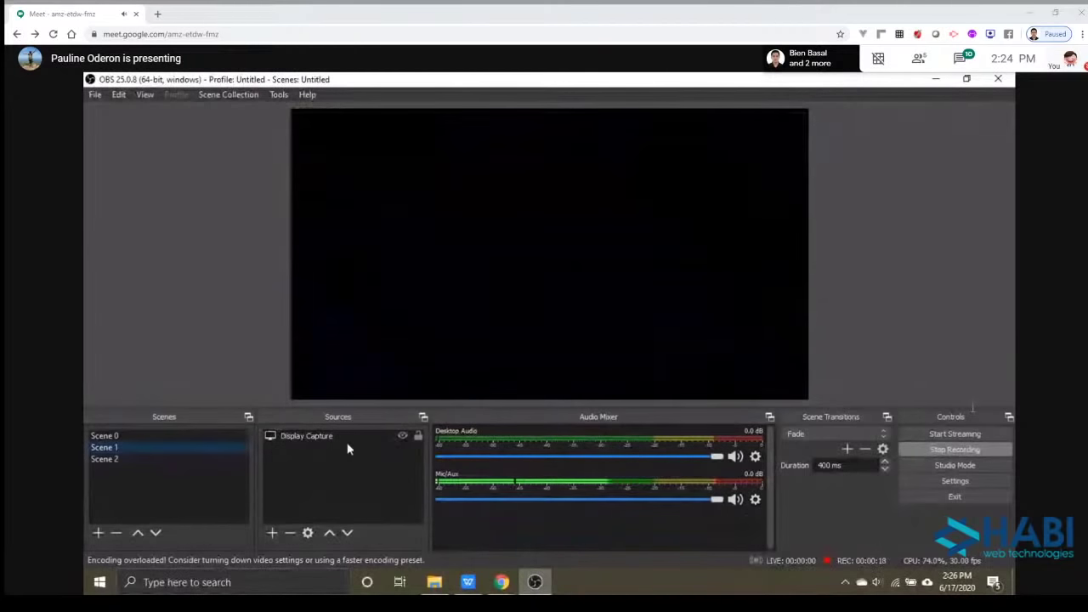
{"action": "left_click", "coordinate": [400, 436]}
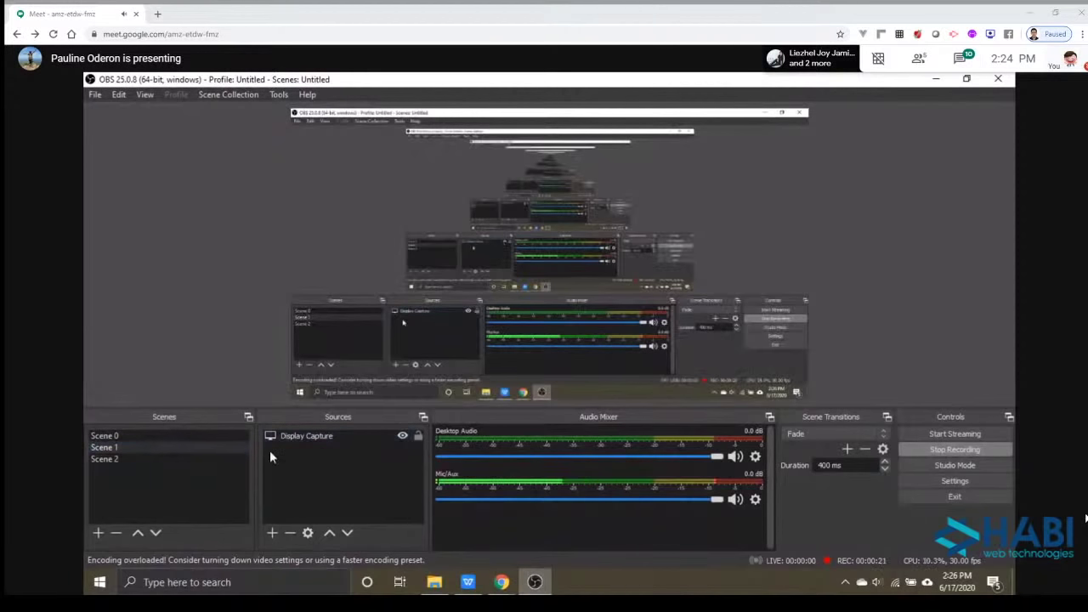
{"action": "left_click", "coordinate": [213, 458]}
{"action": "left_click", "coordinate": [400, 436]}
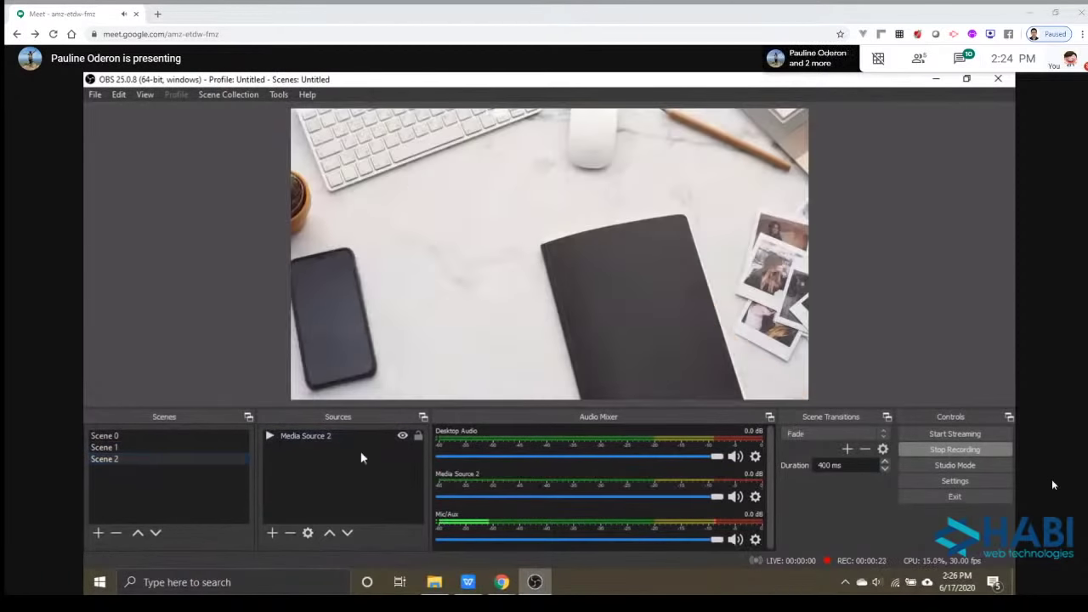
Return to Scene 1 with its Display Capture source selected and stop the recording.
{"action": "left_click", "coordinate": [199, 446]}
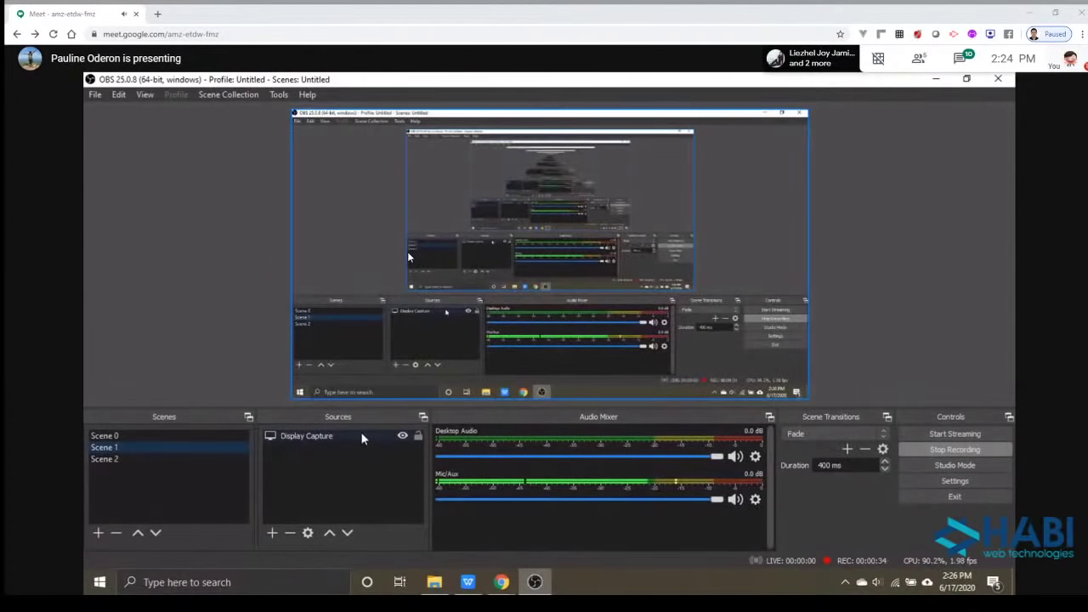
{"action": "left_click", "coordinate": [368, 437]}
{"action": "left_click", "coordinate": [944, 450]}
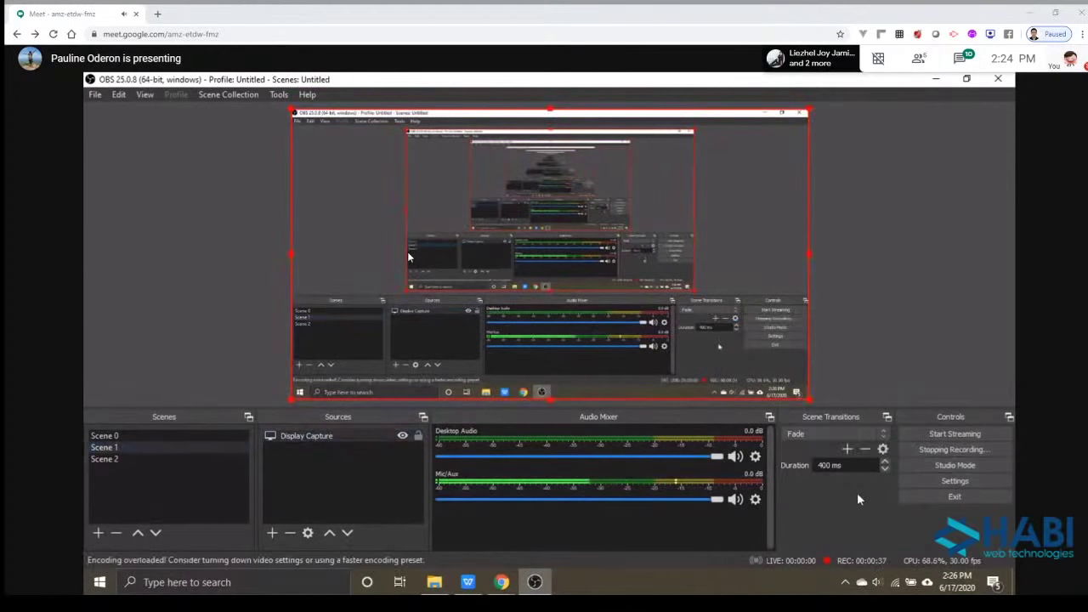
Keep Fade as the scene transition and open File Explorer.
{"action": "left_click", "coordinate": [859, 434]}
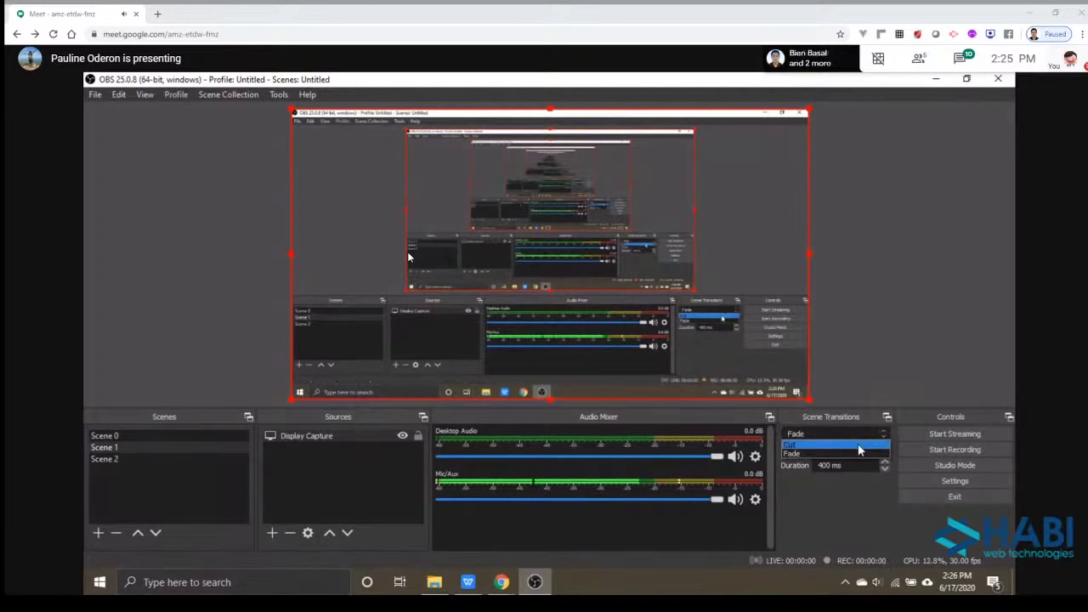
{"action": "left_click", "coordinate": [811, 456]}
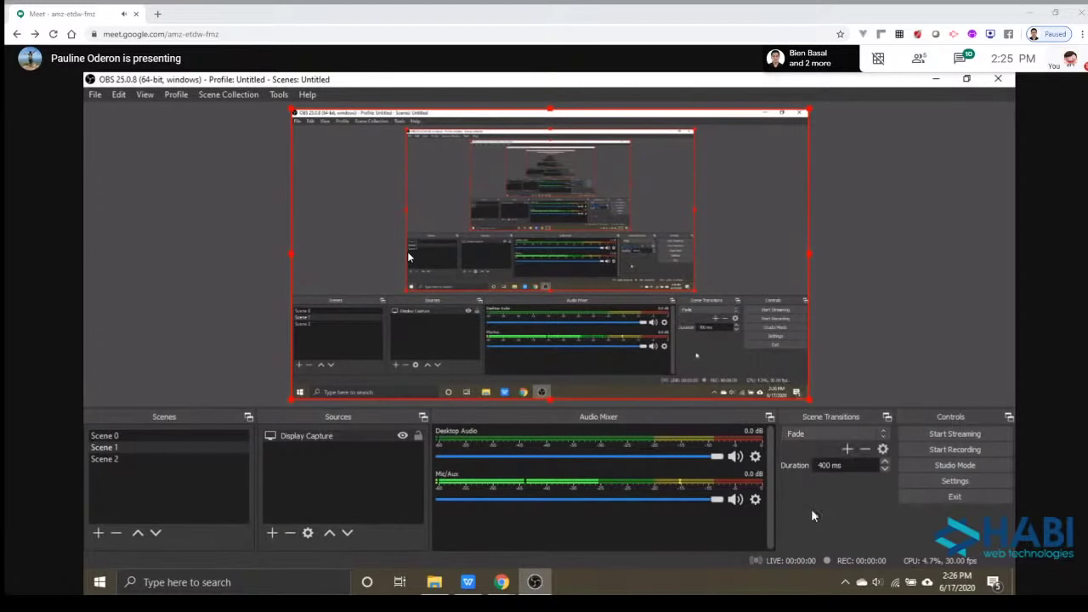
{"action": "left_click", "coordinate": [434, 582]}
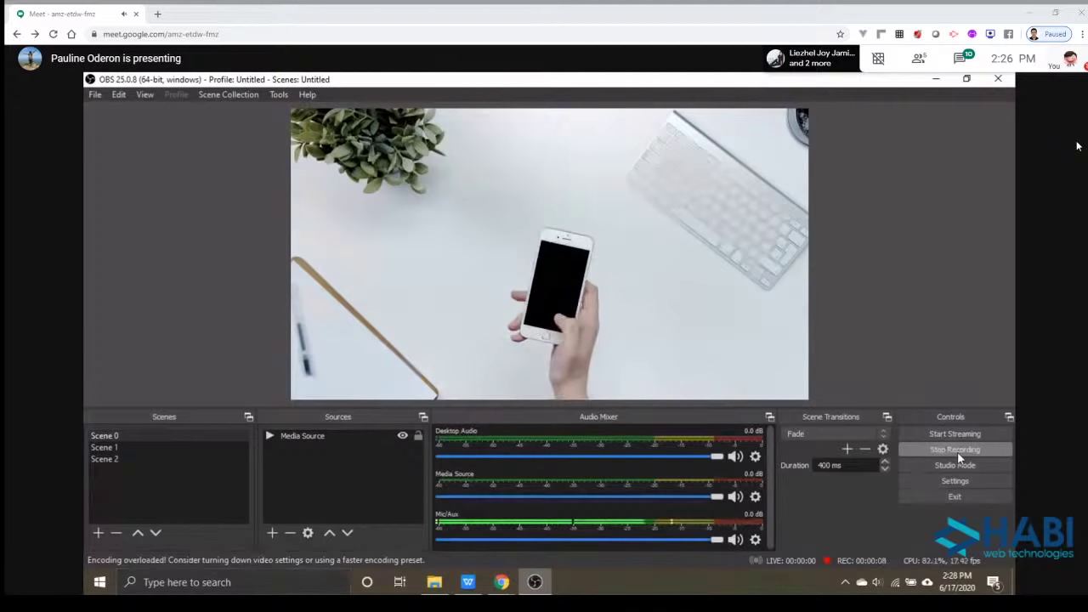
During the new recording, switch to Scene 1 and hide and show its Display Capture source.
{"action": "left_click", "coordinate": [217, 447]}
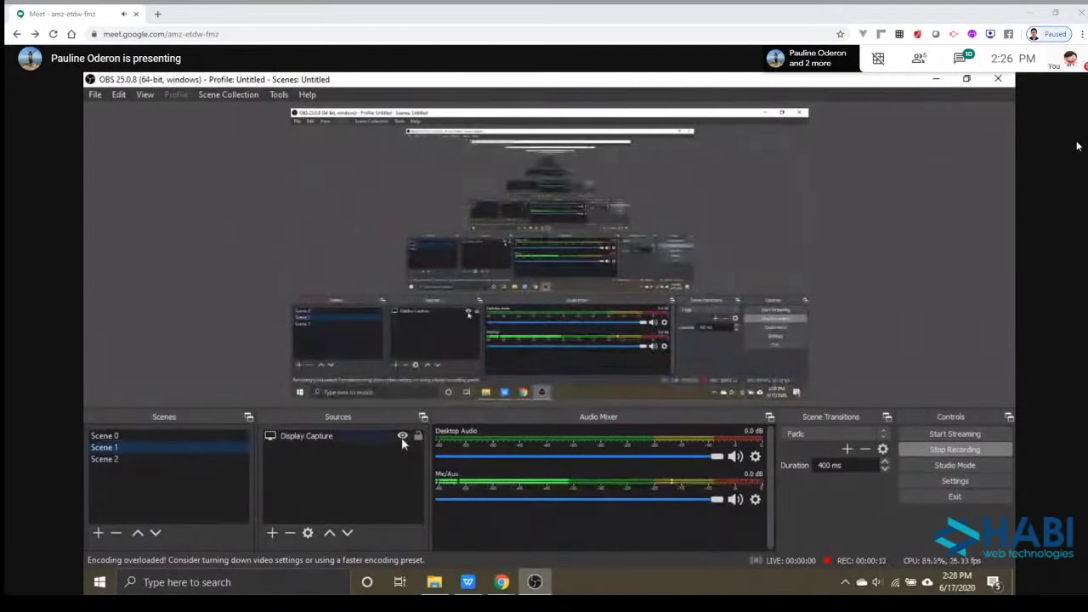
{"action": "left_click", "coordinate": [402, 436]}
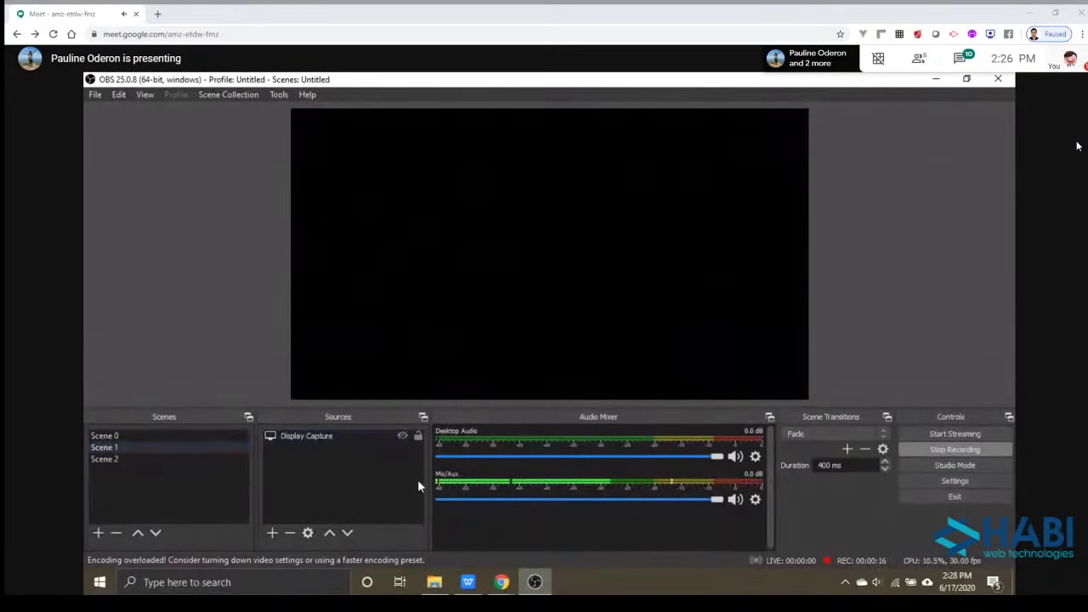
{"action": "left_click", "coordinate": [402, 436]}
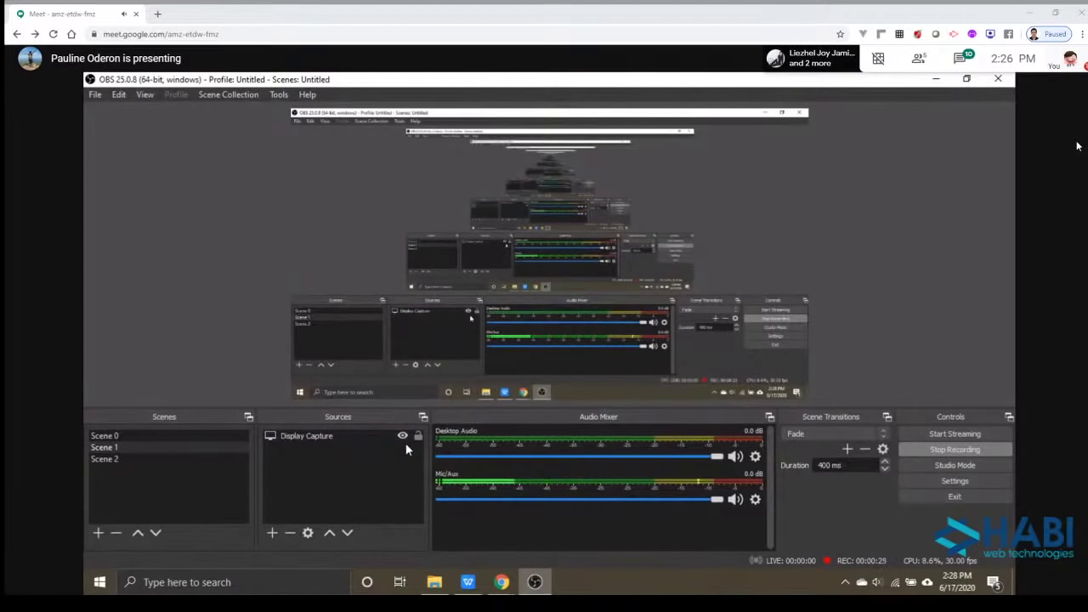
Show the Media Source 2 source in Scene 2 and stop the recording.
{"action": "key", "text": "Down"}
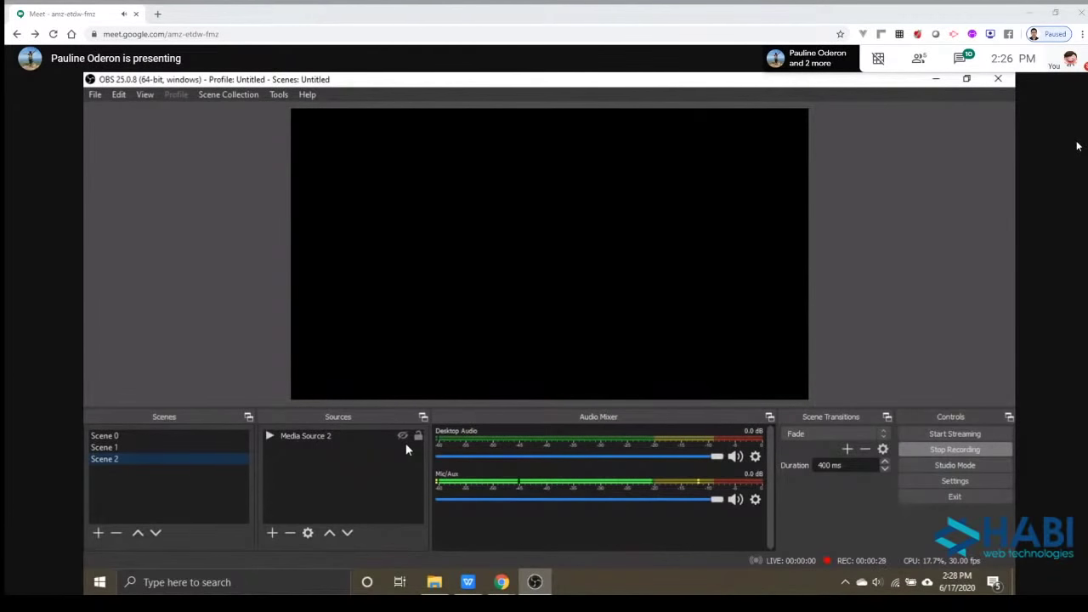
{"action": "left_click", "coordinate": [406, 443]}
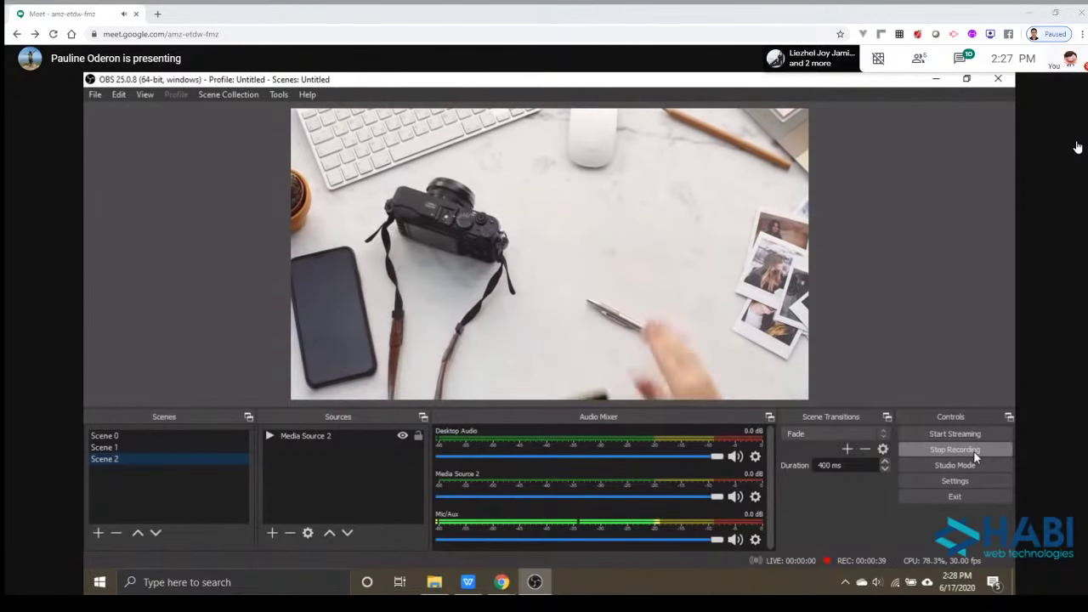
{"action": "left_click", "coordinate": [974, 453]}
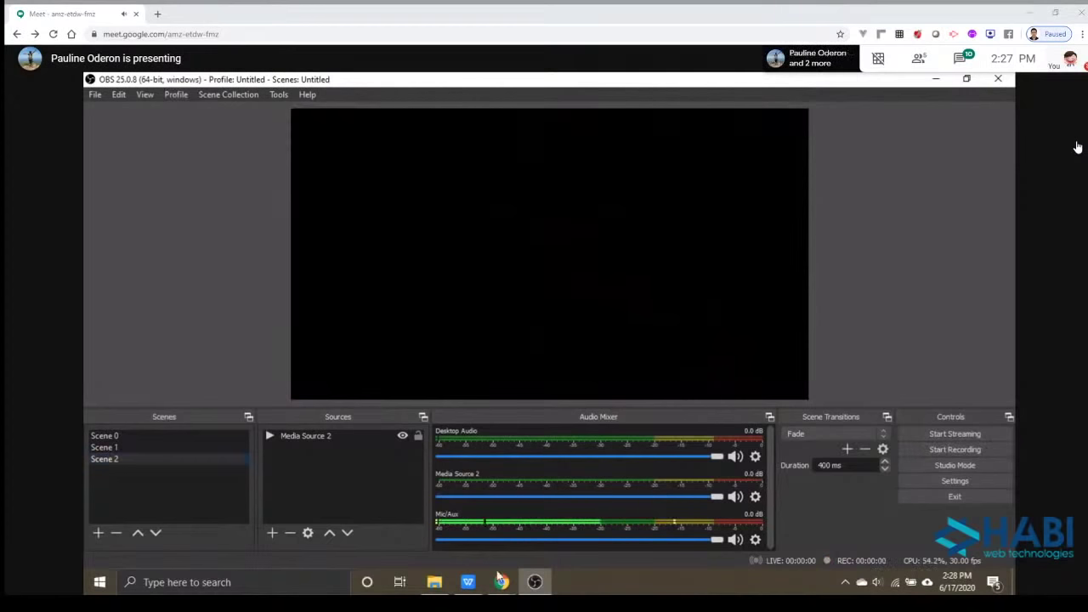
{"action": "left_click", "coordinate": [435, 581]}
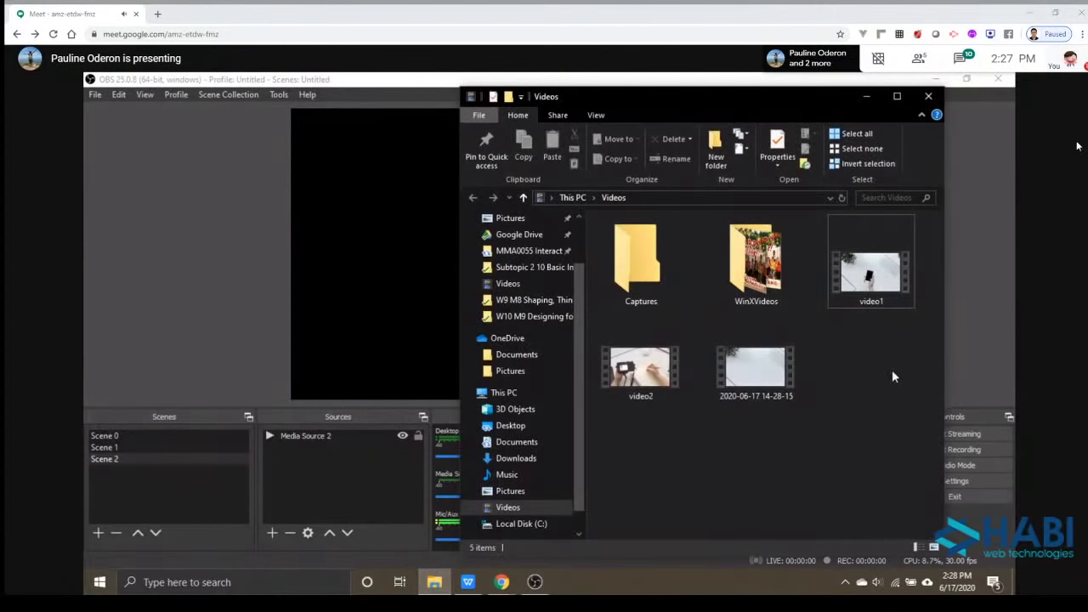
{"action": "double_click", "coordinate": [774, 374]}
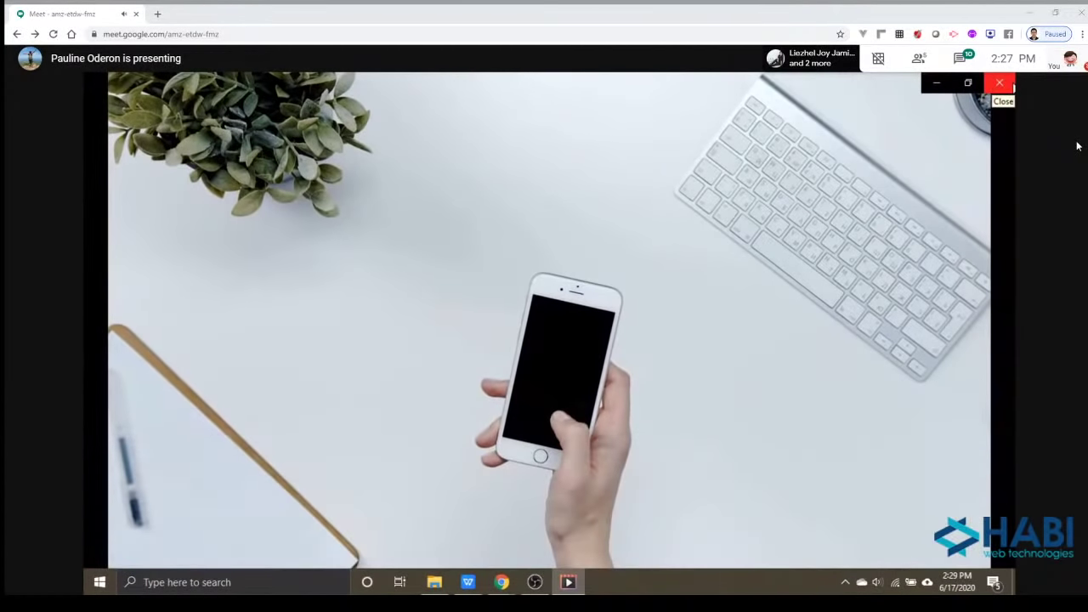
{"action": "left_click", "coordinate": [1000, 82]}
Examine the Noise Suppression and Noise Gate filter settings for Mic/Aux and close the filters window.
{"action": "left_click", "coordinate": [273, 326]}
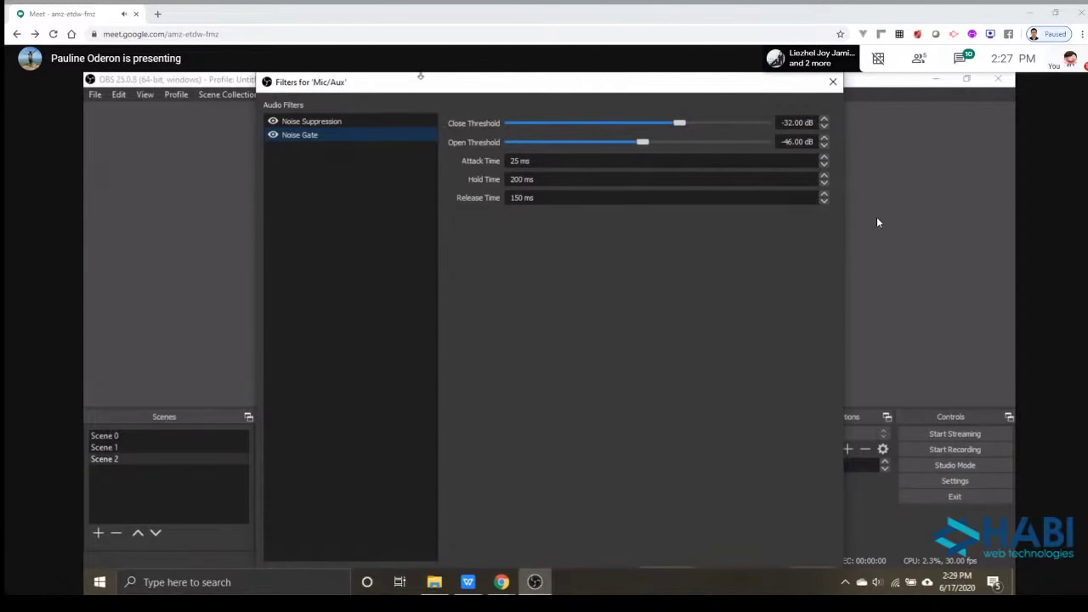
{"action": "mouse_move", "coordinate": [420, 76]}
{"action": "left_mouse_down"}
{"action": "mouse_move", "coordinate": [425, 153]}
{"action": "mouse_move", "coordinate": [425, 102]}
{"action": "mouse_move", "coordinate": [445, 113]}
{"action": "mouse_move", "coordinate": [443, 125]}
{"action": "mouse_move", "coordinate": [418, 96]}
{"action": "left_mouse_up"}
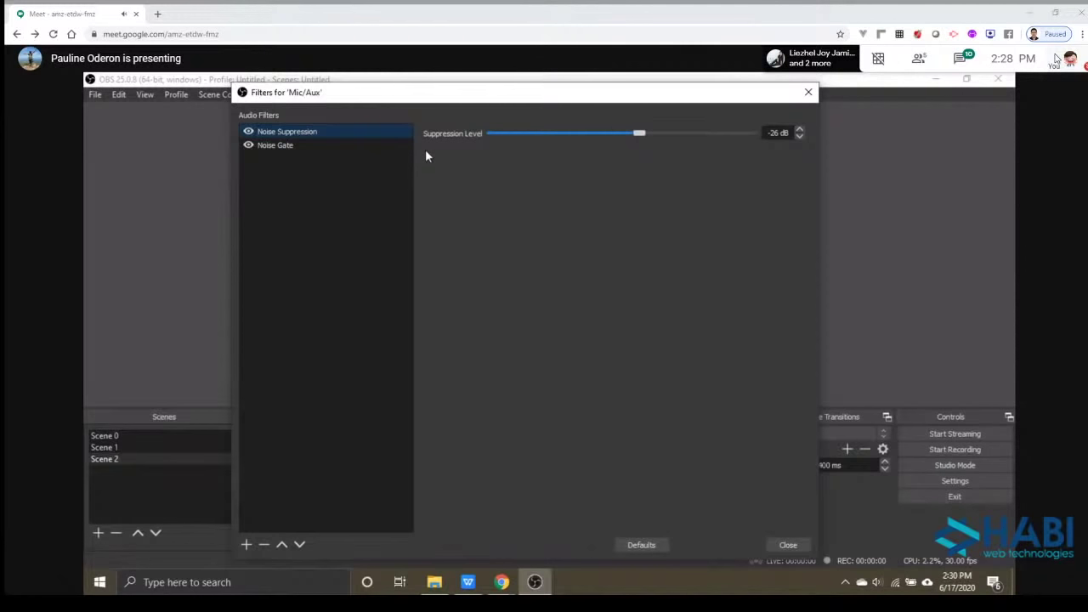
{"action": "left_click", "coordinate": [395, 146]}
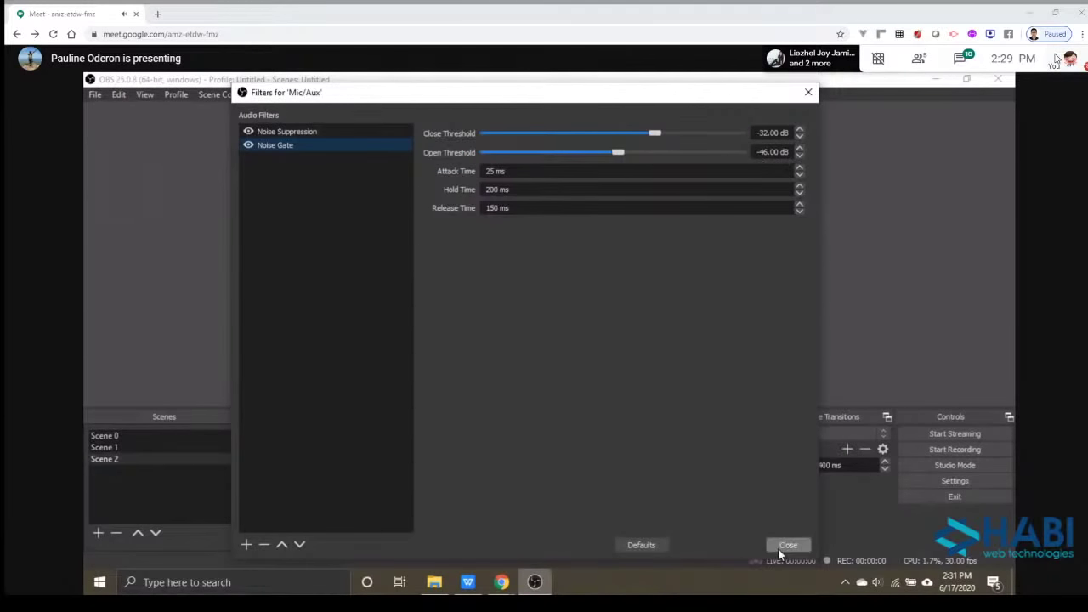
{"action": "left_click", "coordinate": [778, 548]}
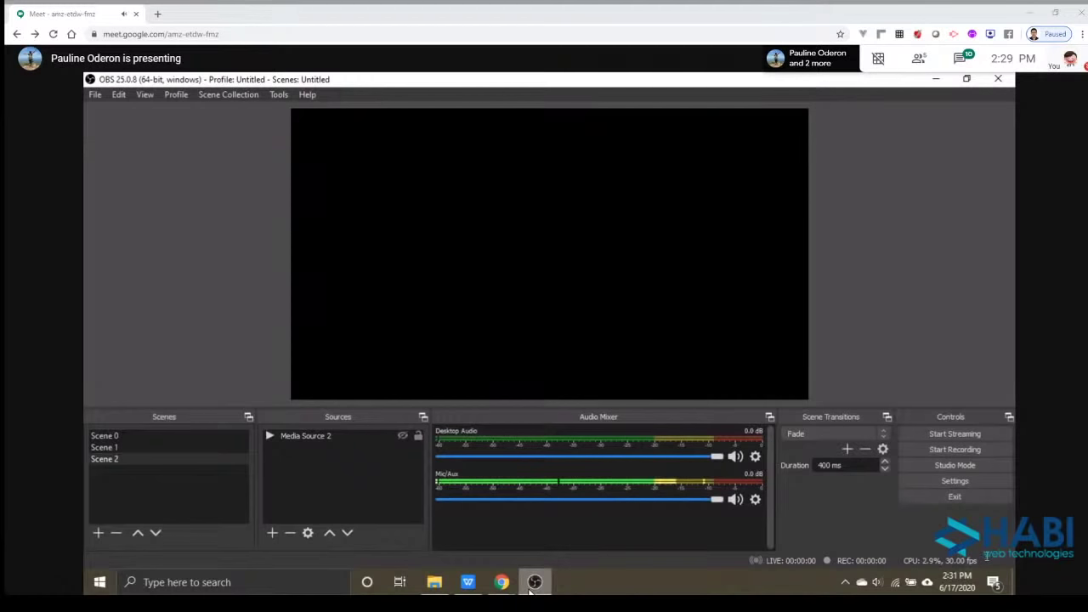
{"action": "mouse_move", "coordinate": [535, 588]}
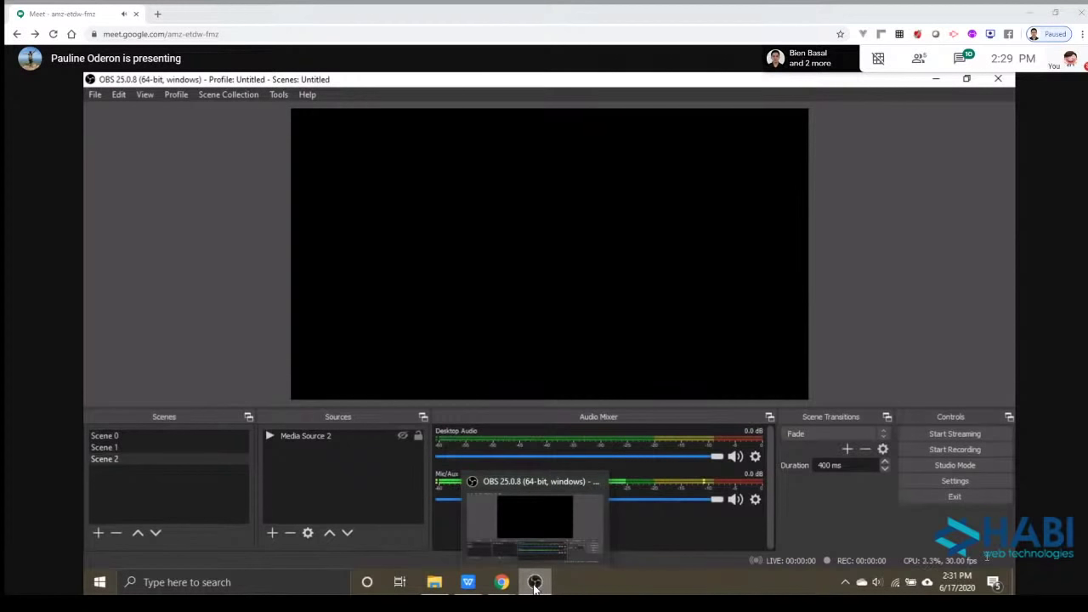
{"action": "left_click", "coordinate": [534, 583]}
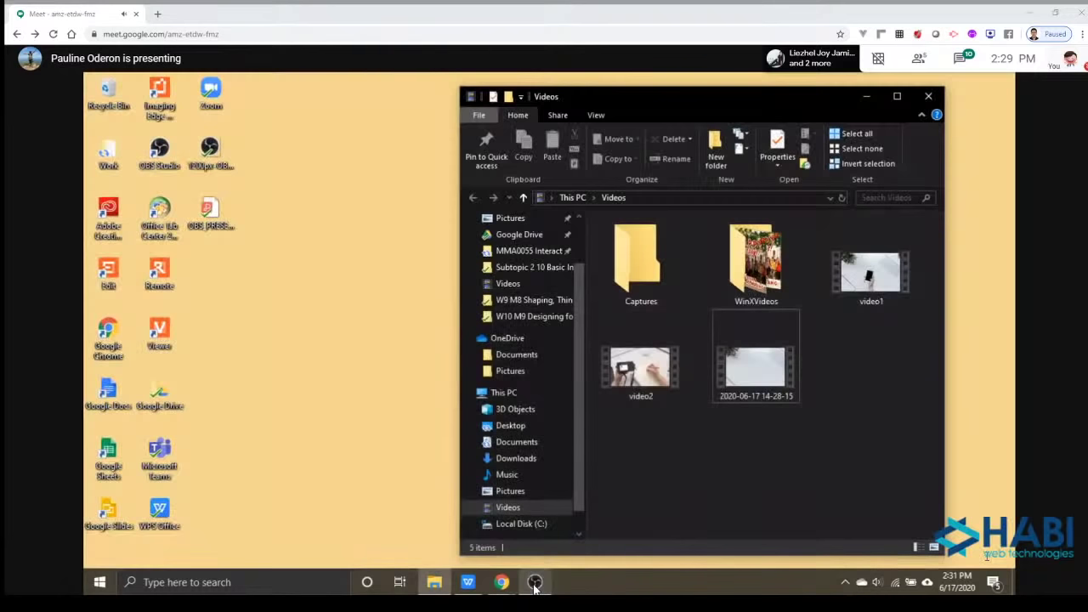
{"action": "left_click", "coordinate": [534, 584]}
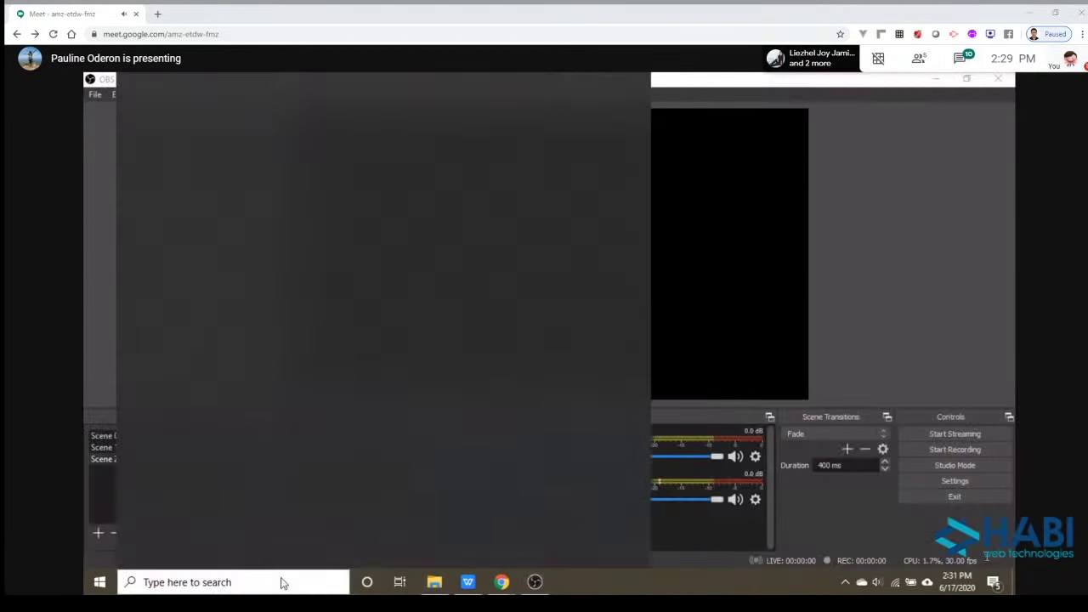
Find VEGAS Pro 15.0 on the computer and launch it.
{"action": "left_click", "coordinate": [283, 583]}
{"action": "type", "text": "vega"}
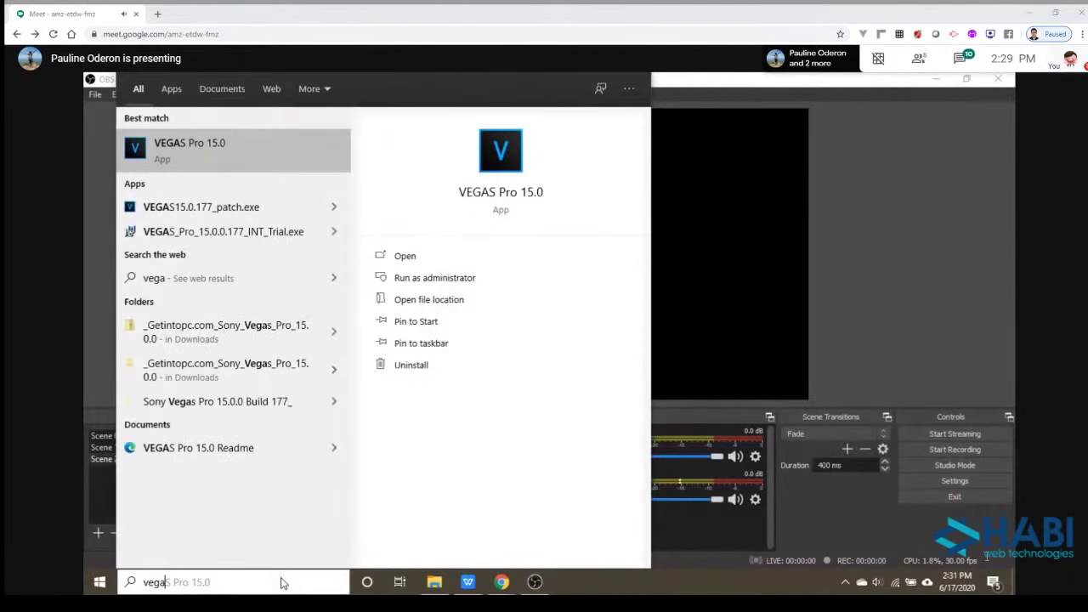
{"action": "key", "text": "Return"}
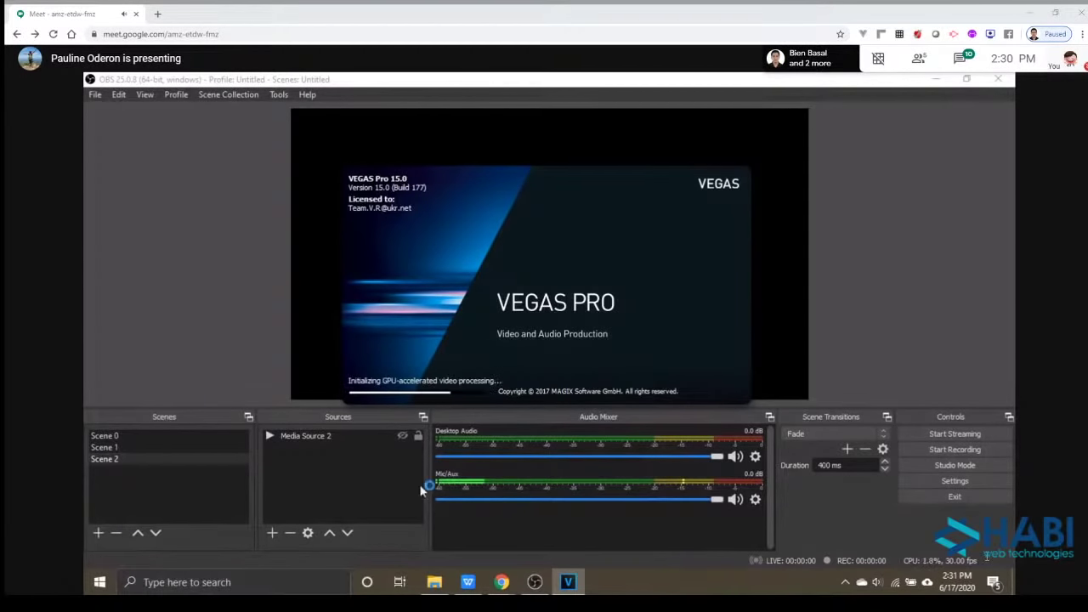
Close the obsproject.com page in Chrome and minimize the browser window showing the Meet call.
{"action": "mouse_move", "coordinate": [502, 581]}
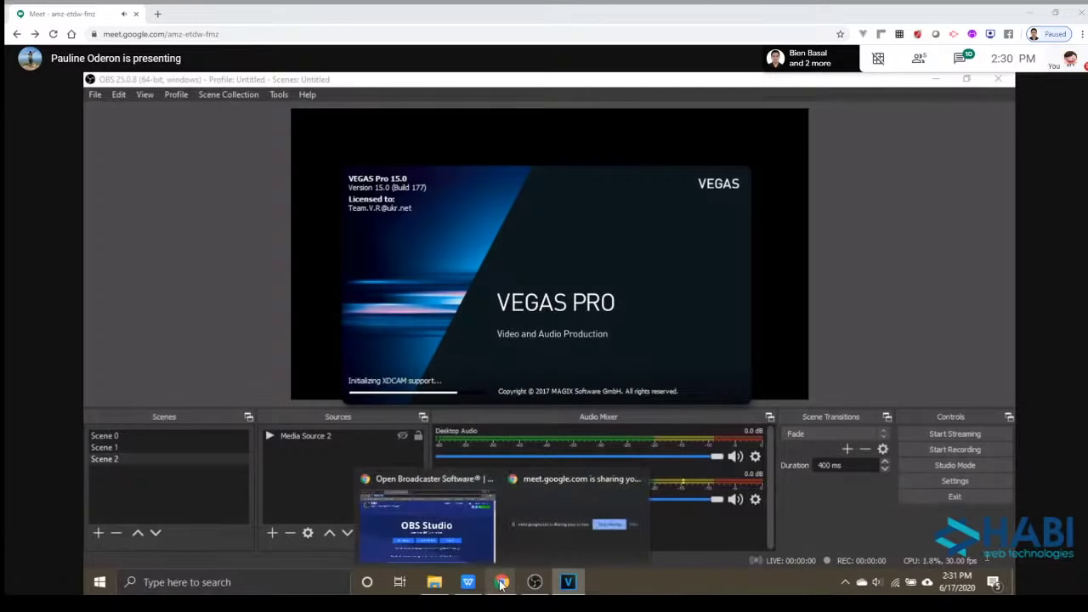
{"action": "left_click", "coordinate": [449, 534]}
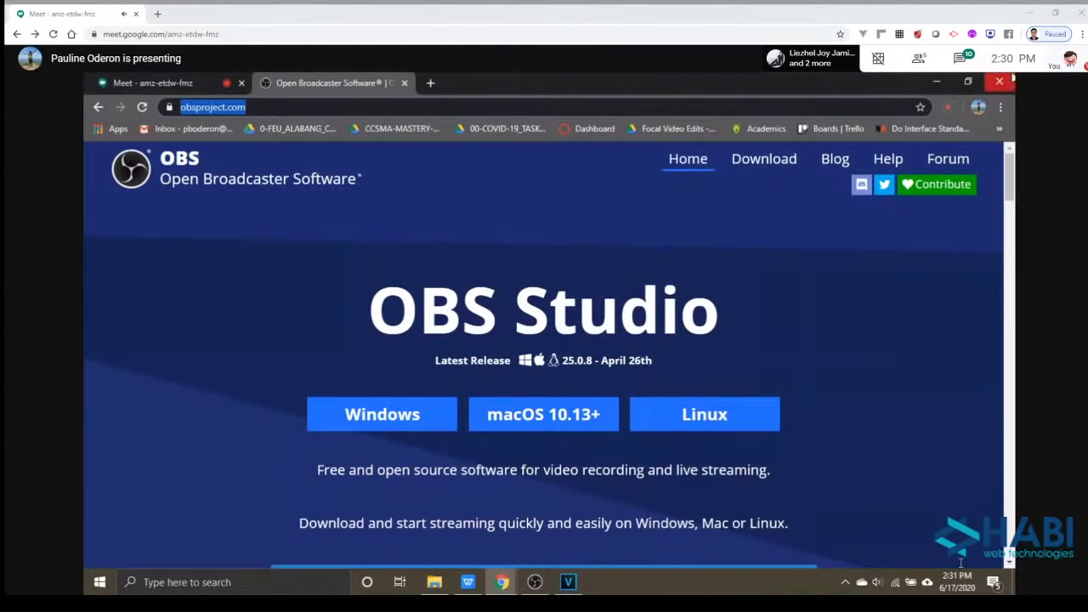
{"action": "left_click", "coordinate": [404, 83]}
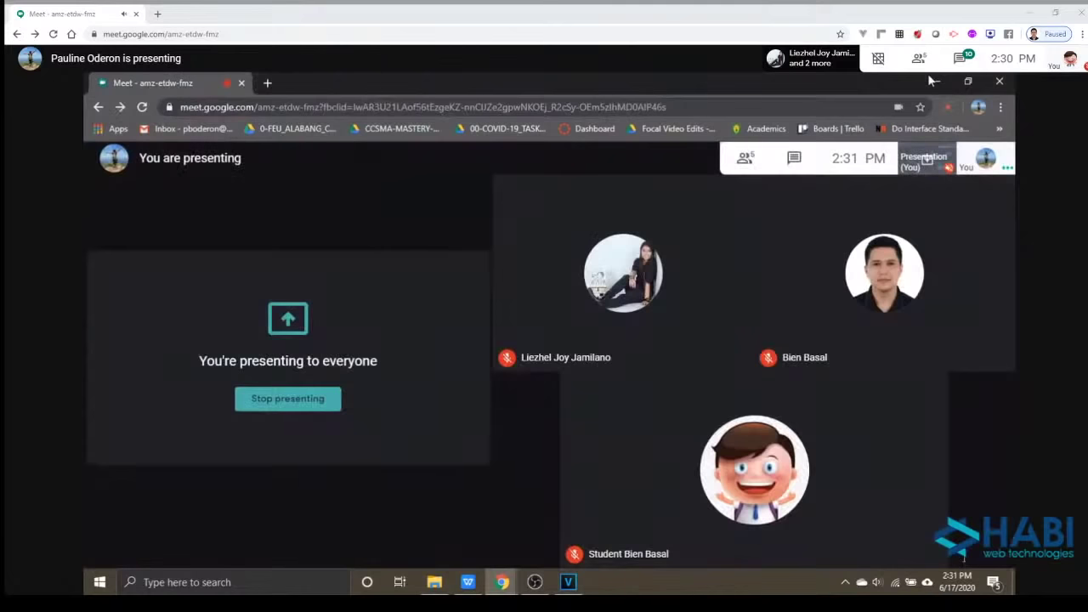
{"action": "left_click", "coordinate": [932, 78]}
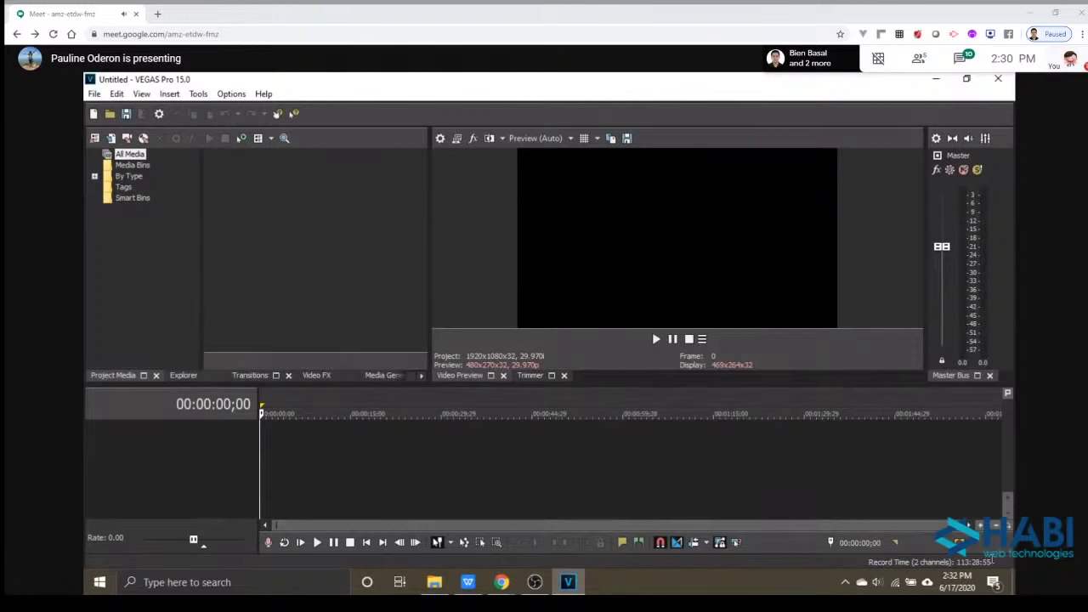
{"action": "left_click", "coordinate": [434, 579]}
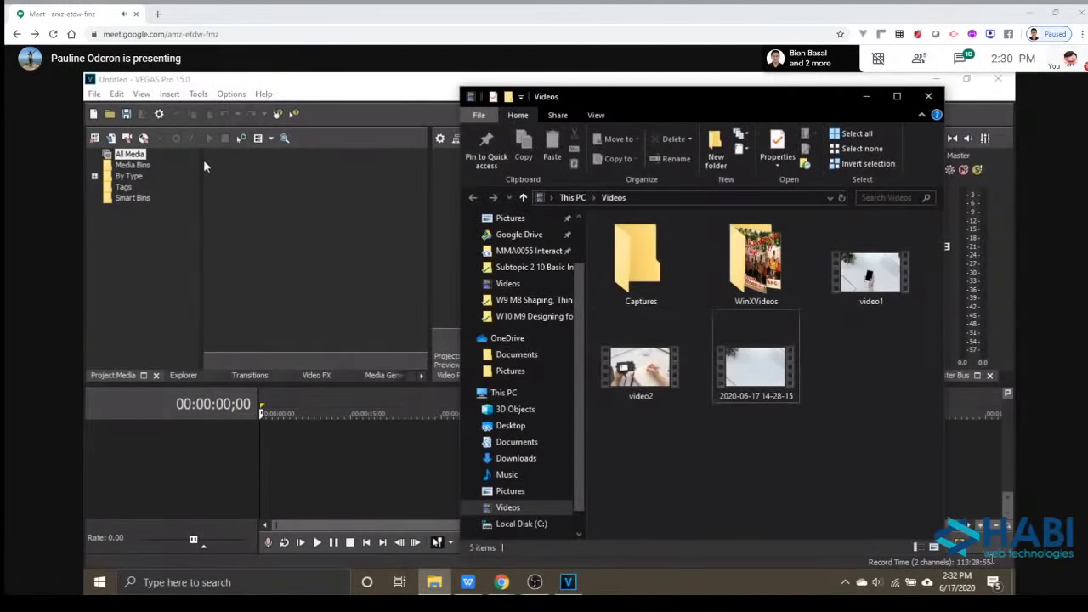
{"action": "left_click", "coordinate": [238, 77]}
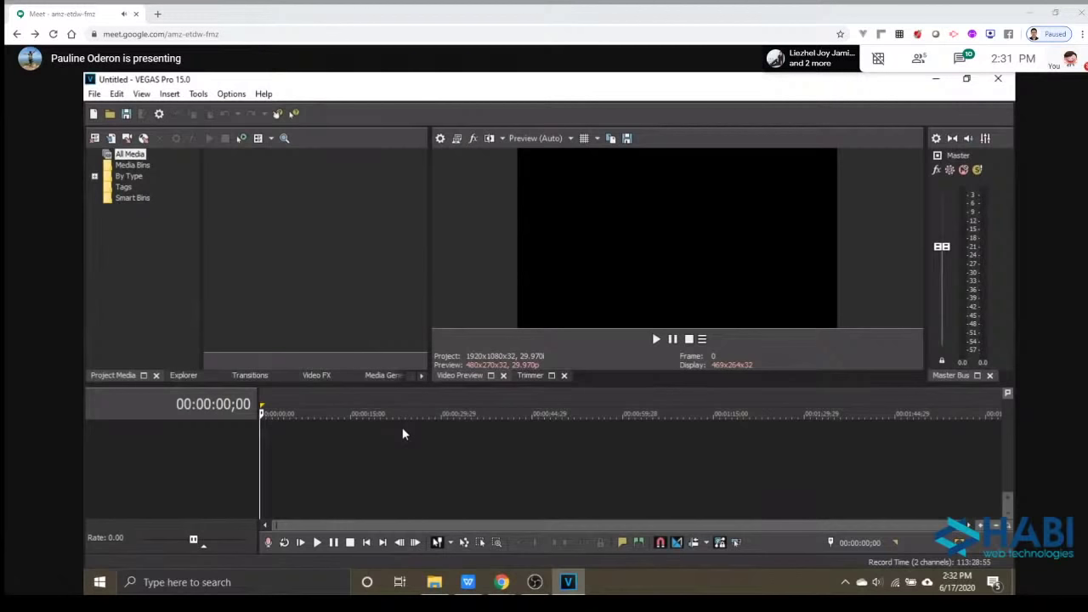
{"action": "left_click", "coordinate": [745, 357]}
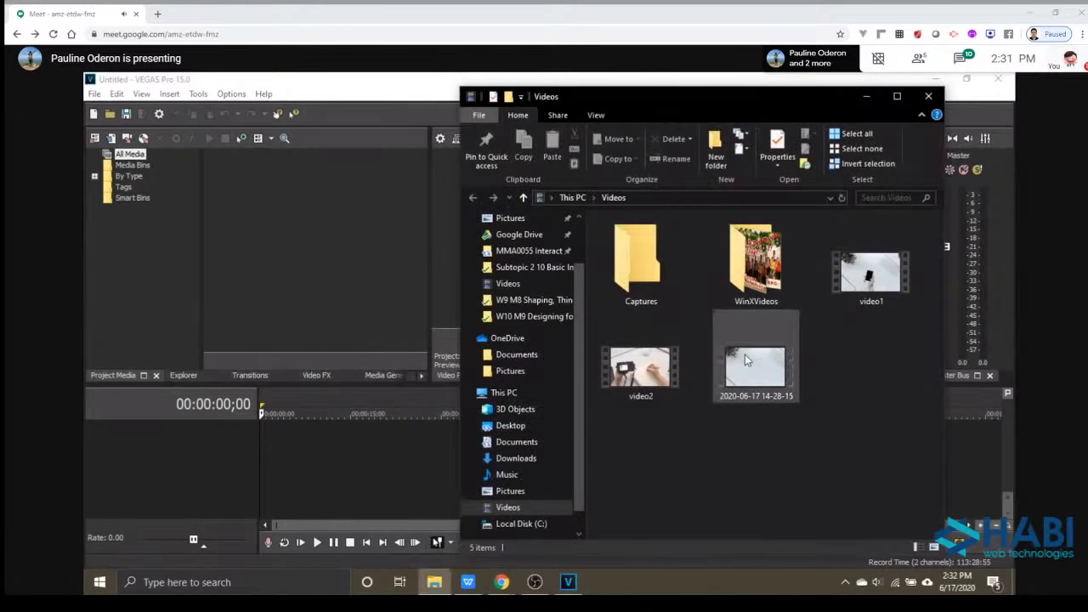
{"action": "left_click_drag", "start_coordinate": [364, 462], "coordinate": [245, 465]}
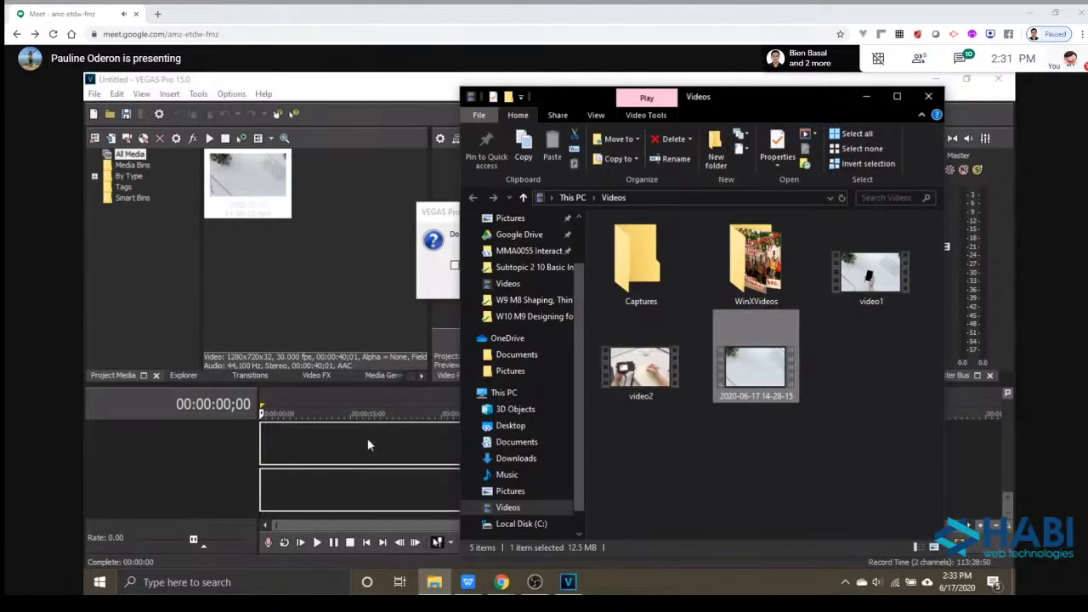
{"action": "left_click", "coordinate": [471, 78]}
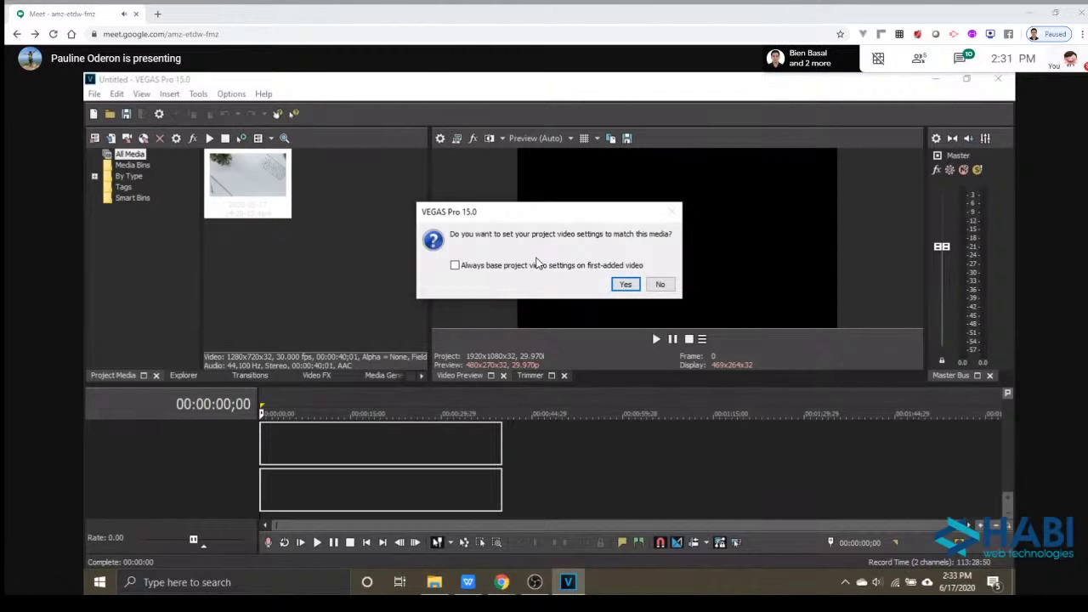
{"action": "left_click", "coordinate": [625, 284]}
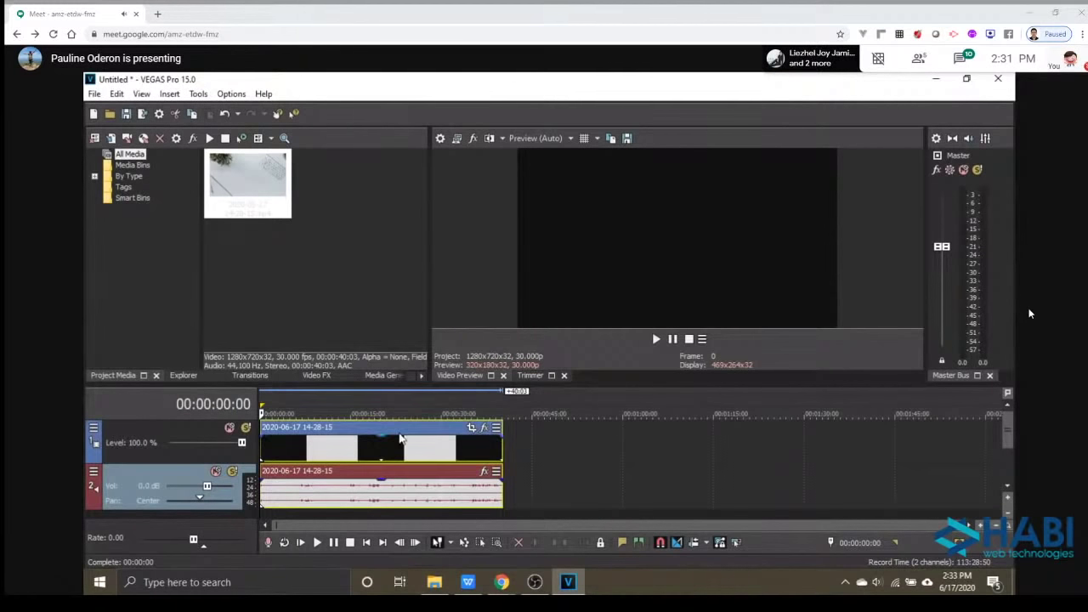
Preview the recording at several points along the timeline to examine its scene changes.
{"action": "key", "text": "space"}
{"action": "key", "text": "space"}
{"action": "left_click", "coordinate": [335, 448]}
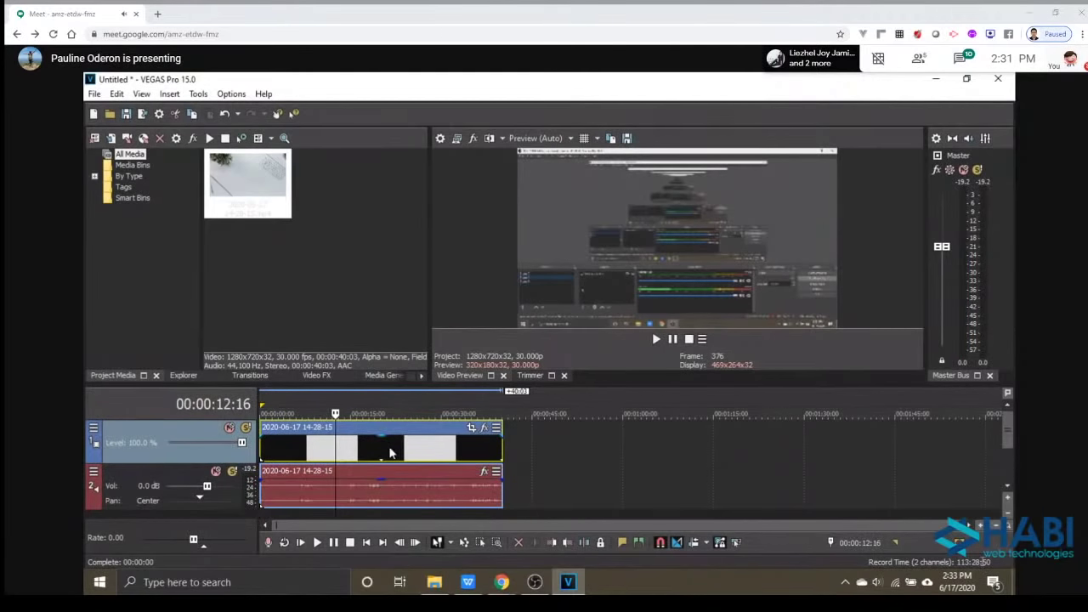
{"action": "left_click", "coordinate": [391, 451]}
{"action": "left_click", "coordinate": [465, 455]}
{"action": "left_click", "coordinate": [313, 449]}
{"action": "left_click", "coordinate": [409, 449]}
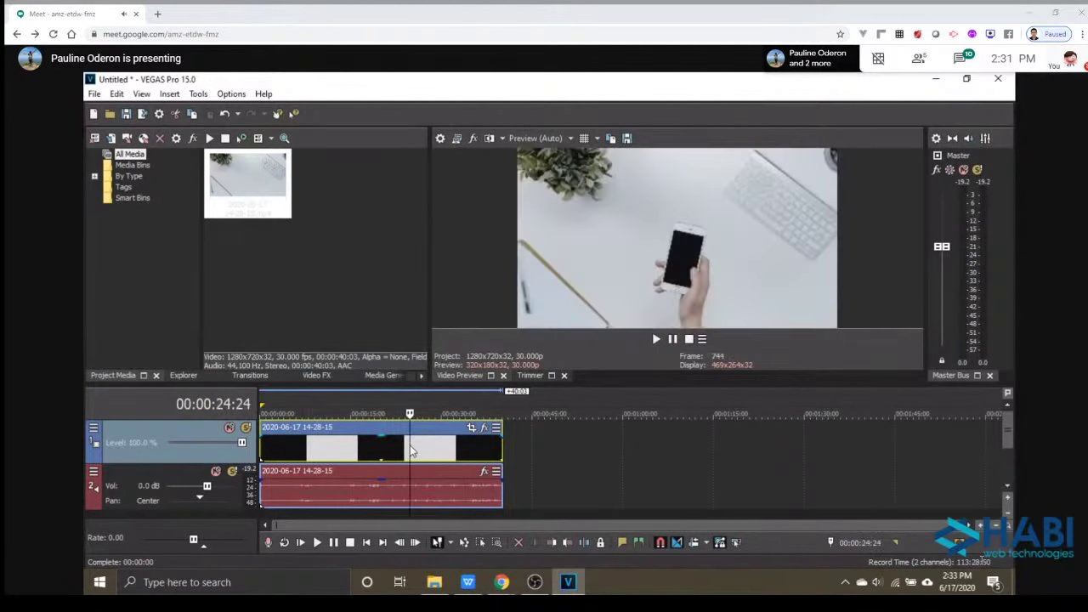
{"action": "left_click", "coordinate": [283, 451]}
{"action": "left_click", "coordinate": [328, 451]}
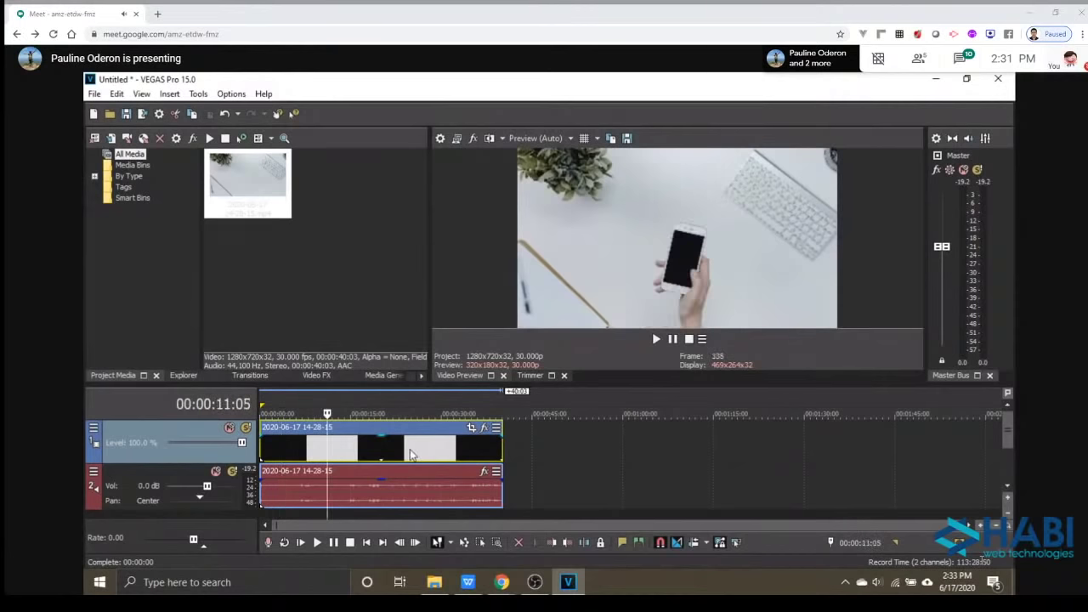
{"action": "left_click", "coordinate": [410, 451]}
{"action": "left_click", "coordinate": [353, 451]}
{"action": "left_click", "coordinate": [337, 450]}
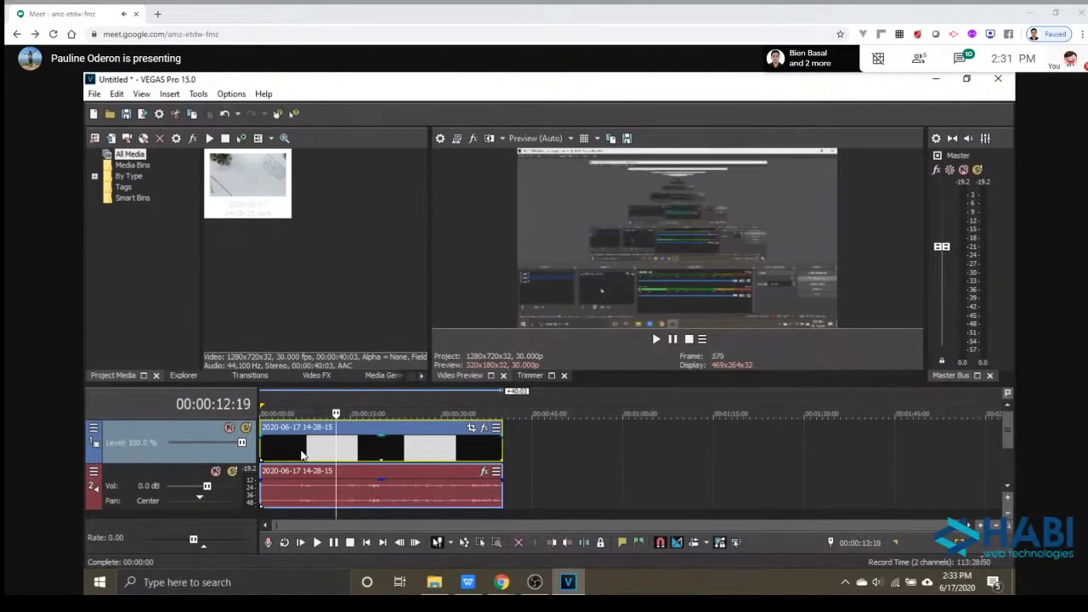
{"action": "left_click", "coordinate": [287, 455]}
{"action": "key", "text": "space"}
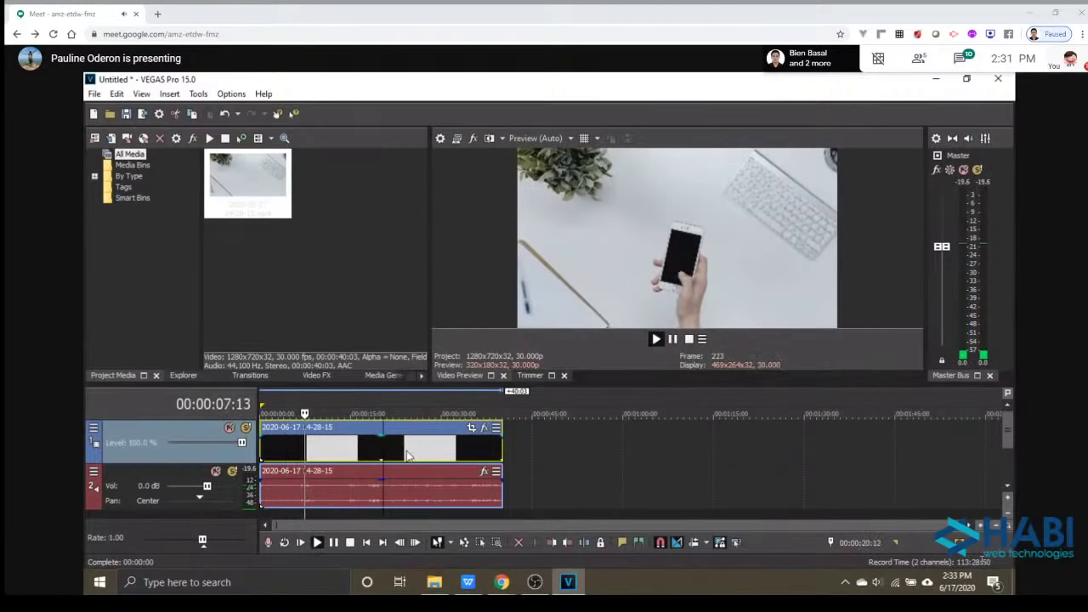
{"action": "left_click", "coordinate": [383, 452]}
{"action": "left_click", "coordinate": [357, 455]}
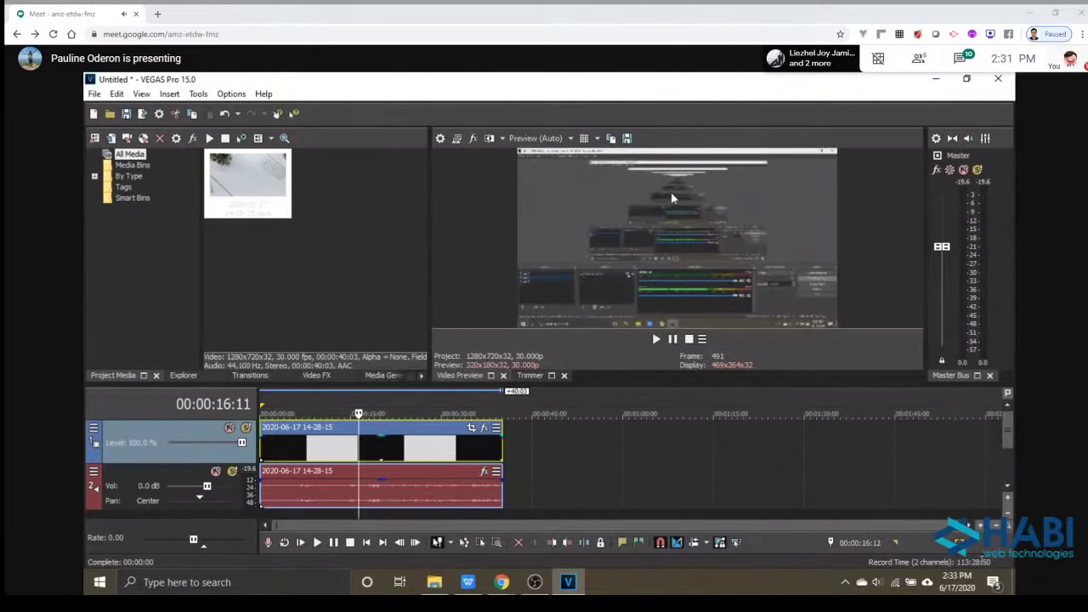
Set the video preview quality to Best (Auto) and place the playhead at 00:00:11:08 on the enlarged timeline.
{"action": "left_click", "coordinate": [540, 139]}
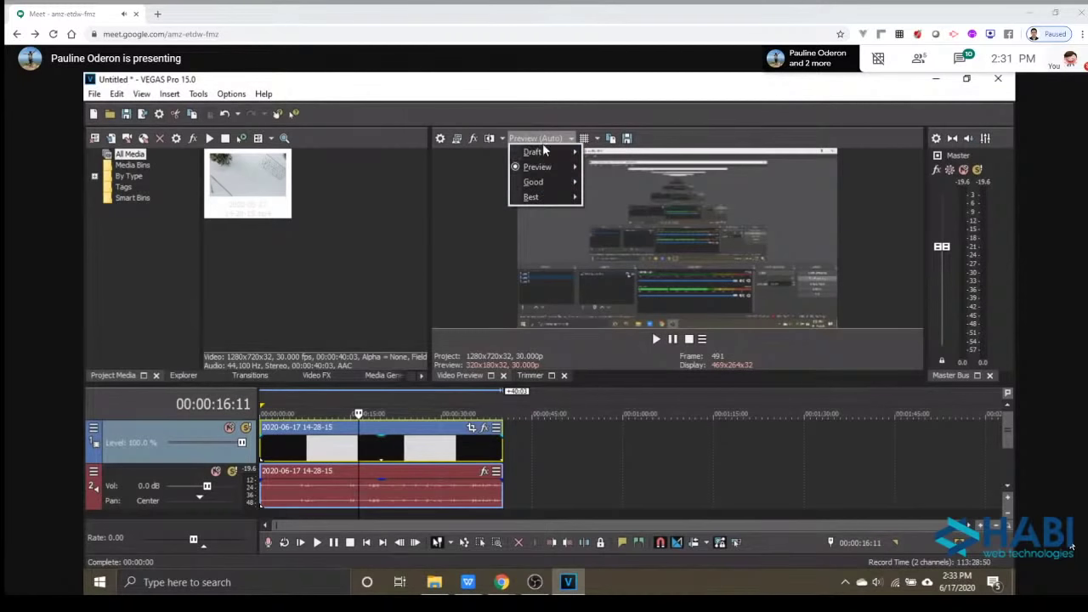
{"action": "left_click", "coordinate": [542, 140]}
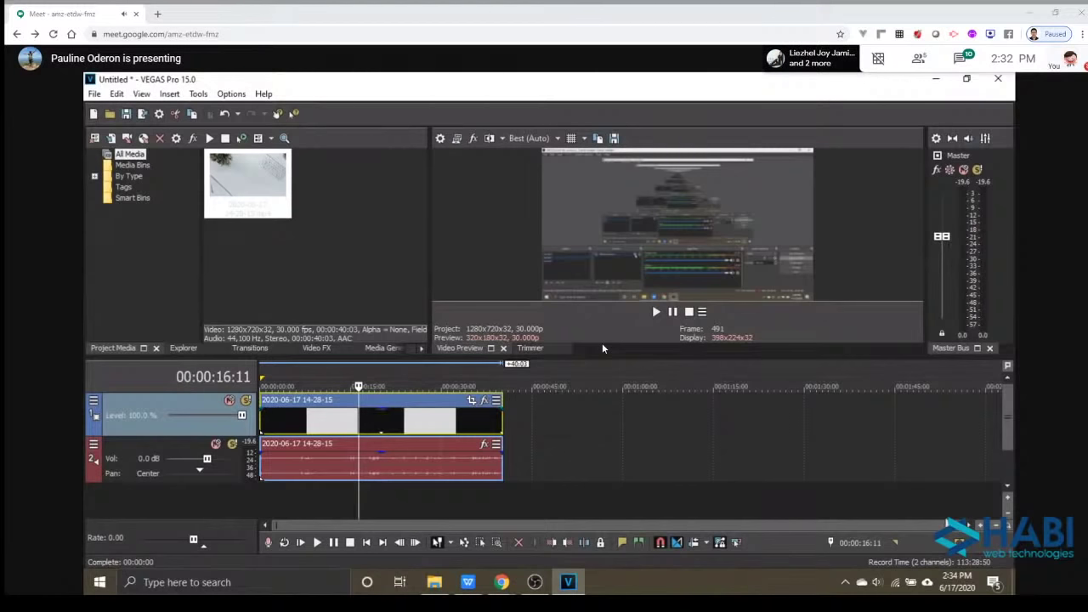
{"action": "scroll", "coordinate": [401, 496], "scroll_direction": "up", "scroll_amount": 5}
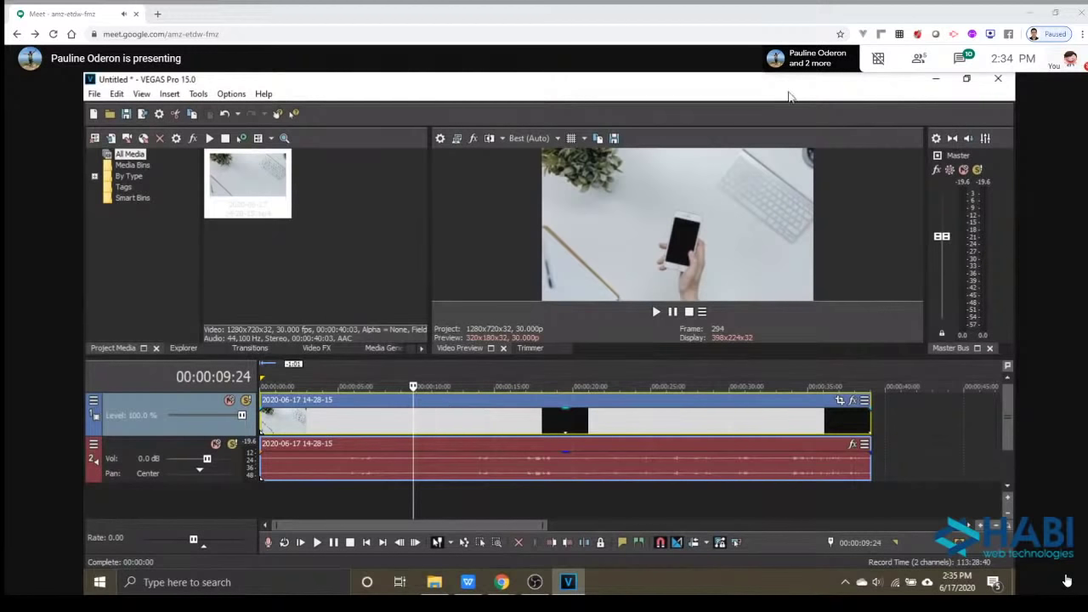
{"action": "left_click_drag", "start_coordinate": [406, 426], "coordinate": [438, 419]}
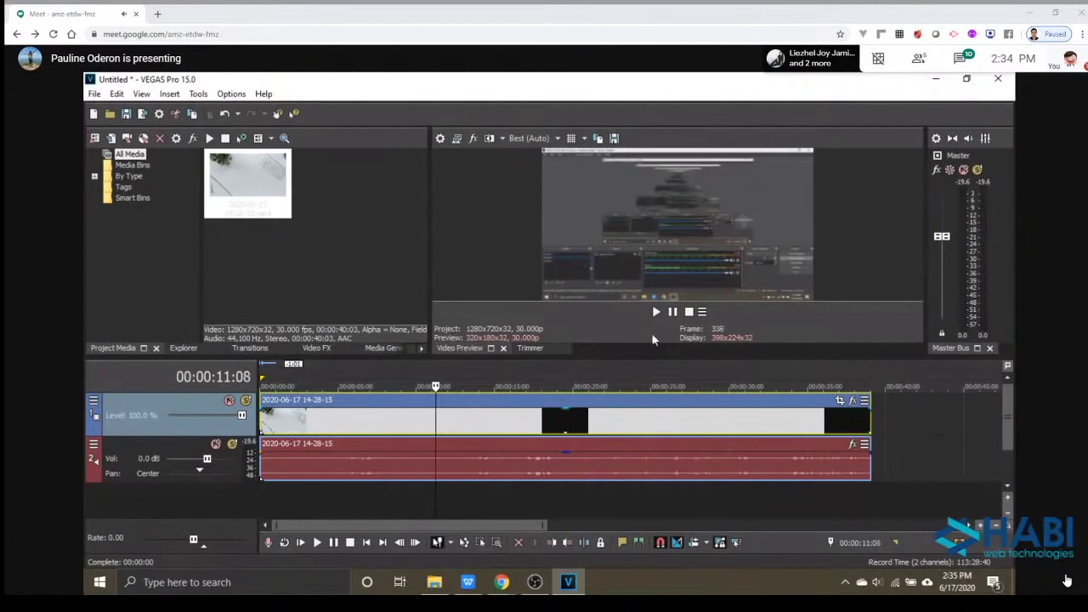
Look at page 10 of OBS_PRESENTATION.pdf in WPS Office, return to VEGAS Pro and position the playhead at 00:00:10:15.
{"action": "left_click", "coordinate": [468, 583]}
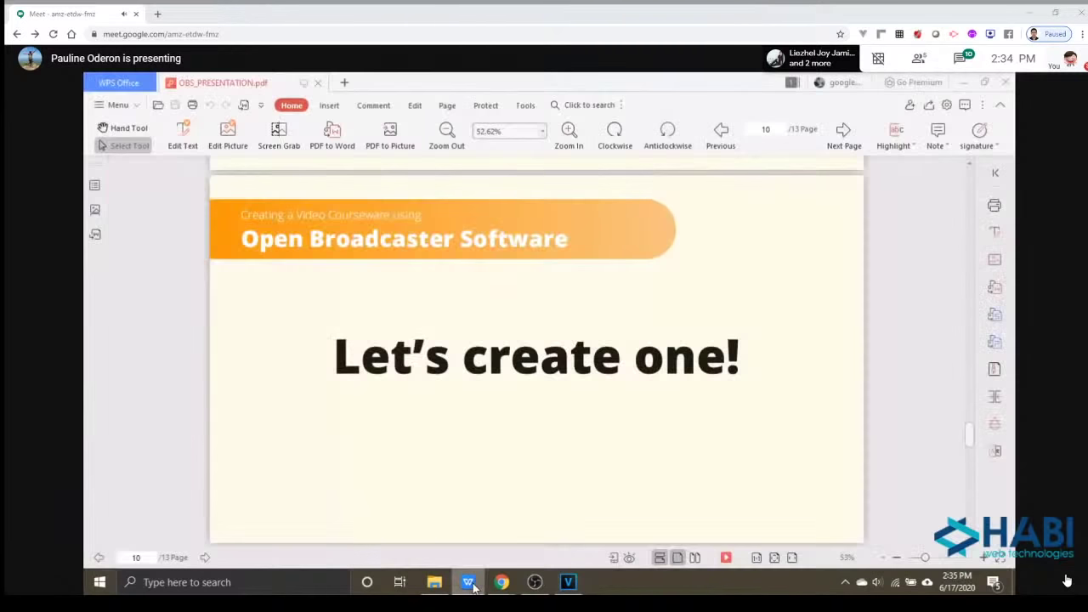
{"action": "left_click", "coordinate": [470, 584]}
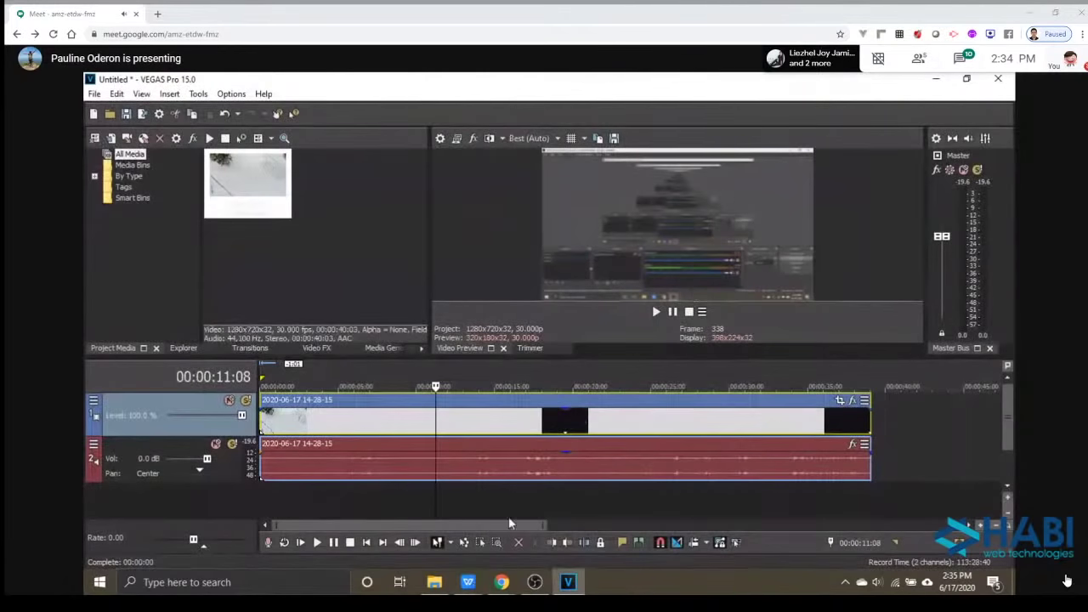
{"action": "mouse_move", "coordinate": [459, 581]}
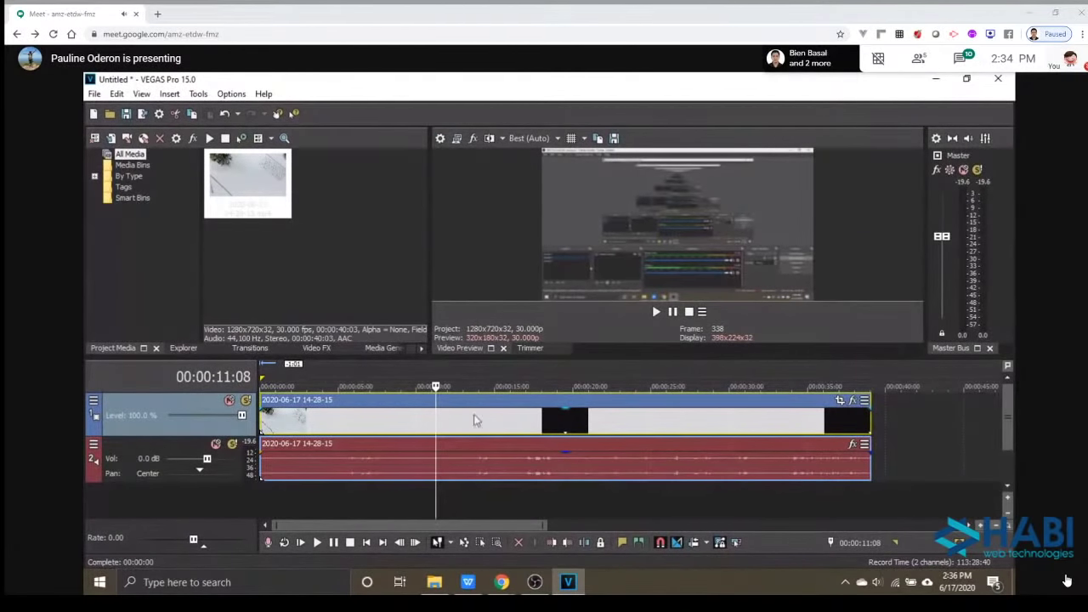
{"action": "left_click", "coordinate": [425, 425]}
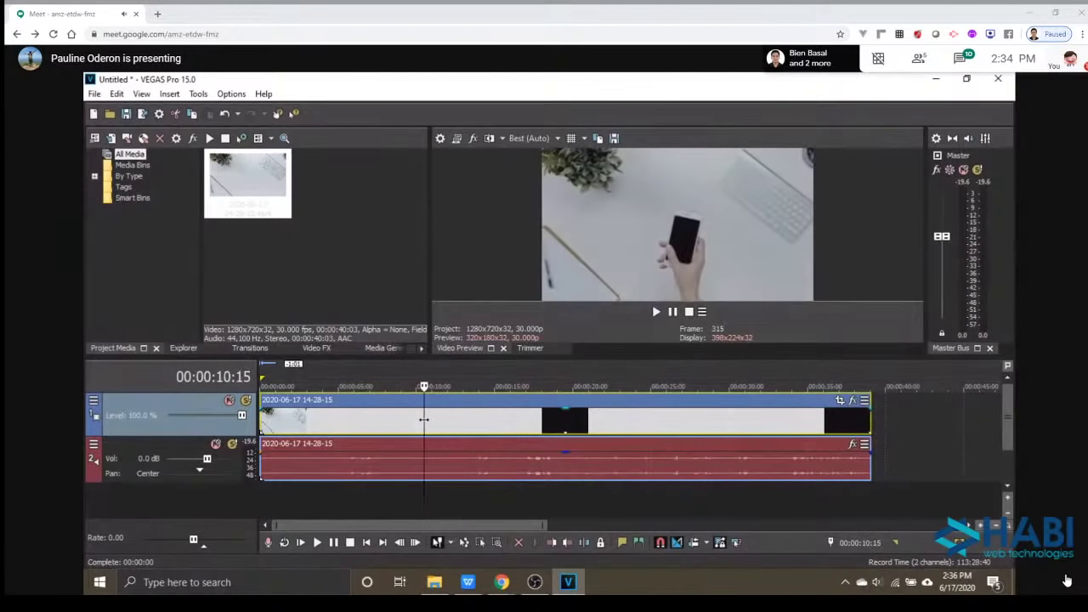
{"action": "left_click", "coordinate": [471, 586]}
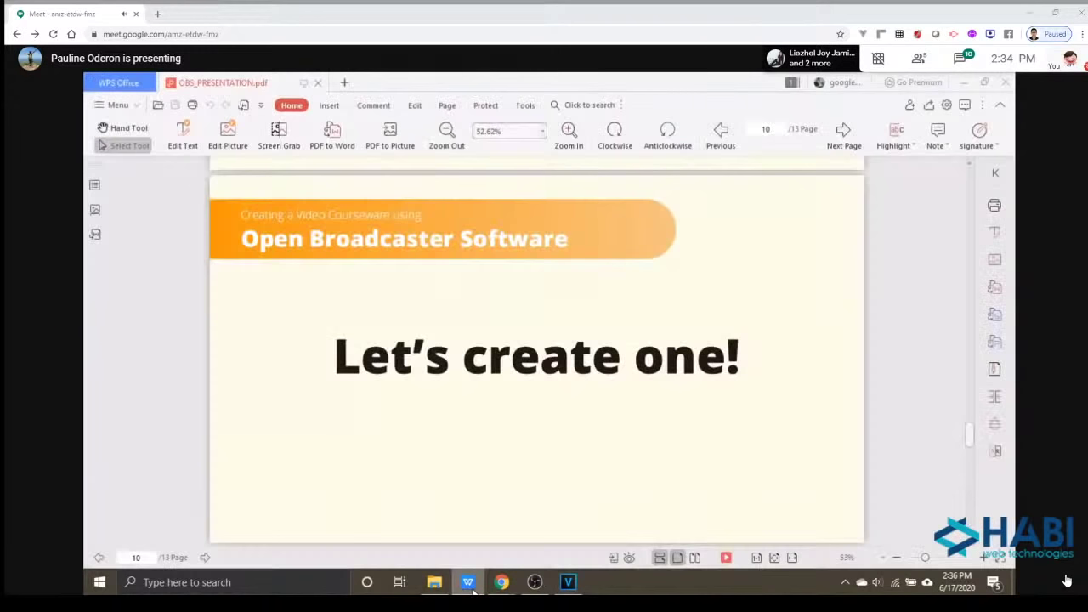
{"action": "scroll", "coordinate": [533, 389], "scroll_direction": "down", "scroll_amount": 2}
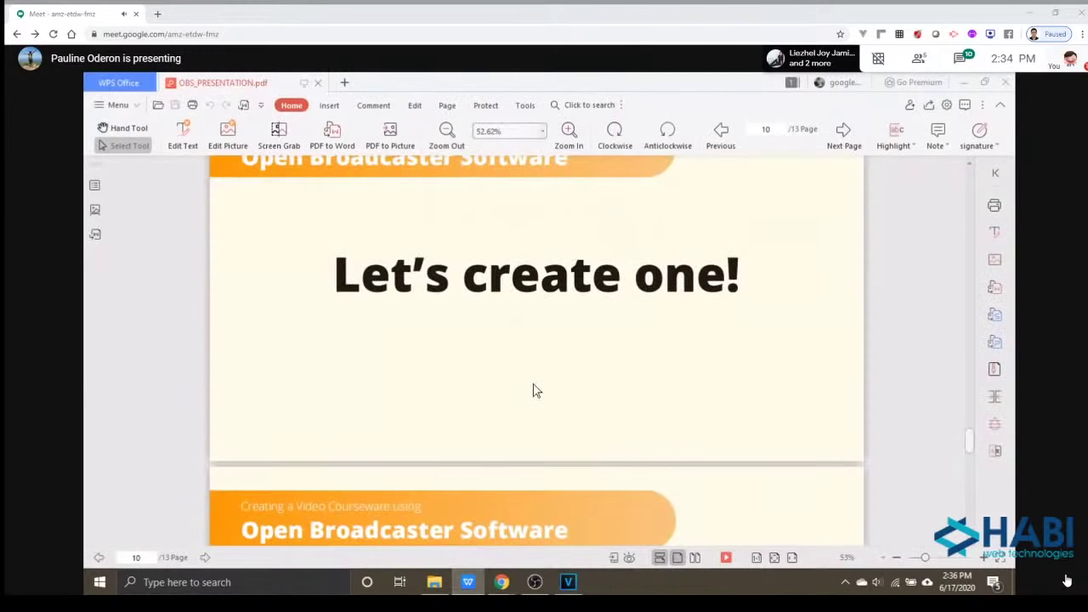
{"action": "scroll", "coordinate": [534, 390], "scroll_direction": "up", "scroll_amount": 2}
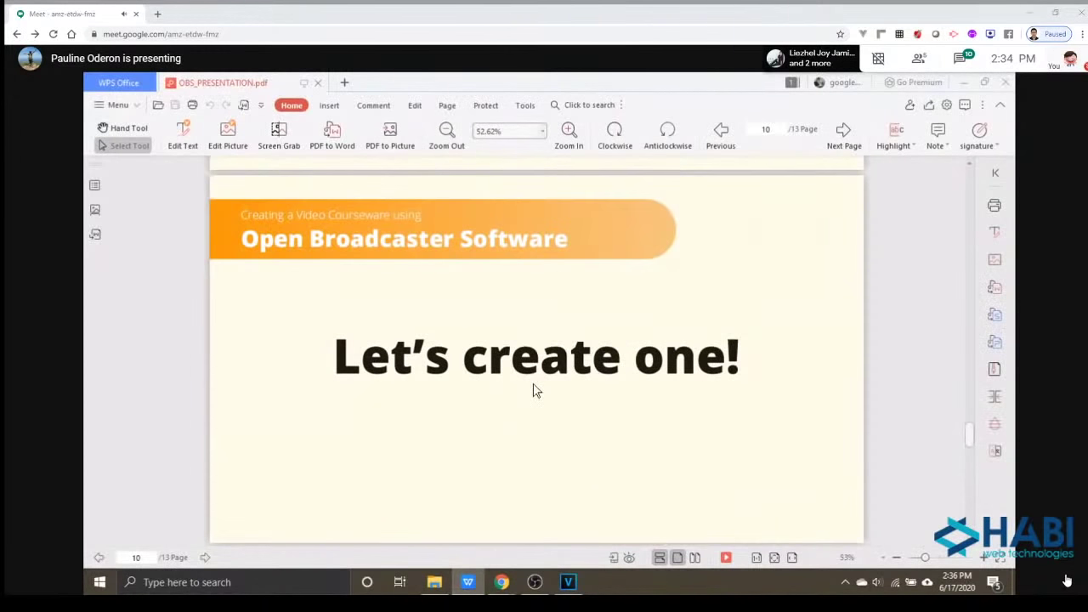
{"action": "left_click", "coordinate": [469, 583]}
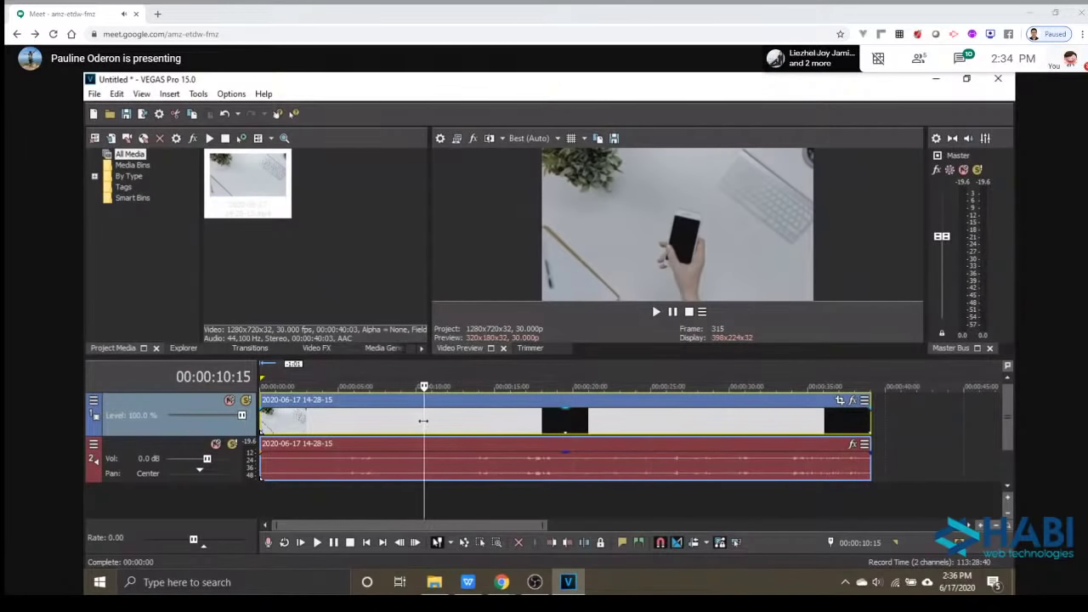
Play the recording from 00:00:10:15 and repeatedly from 00:00:25:25 to examine the scene change and the audio level.
{"action": "key", "text": "space"}
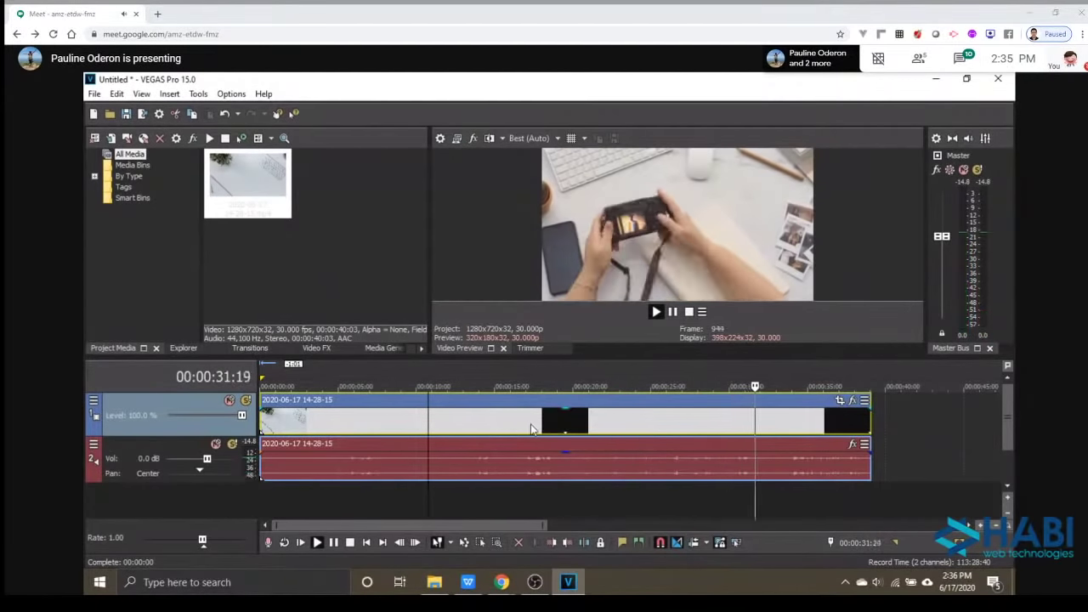
{"action": "key", "text": "space"}
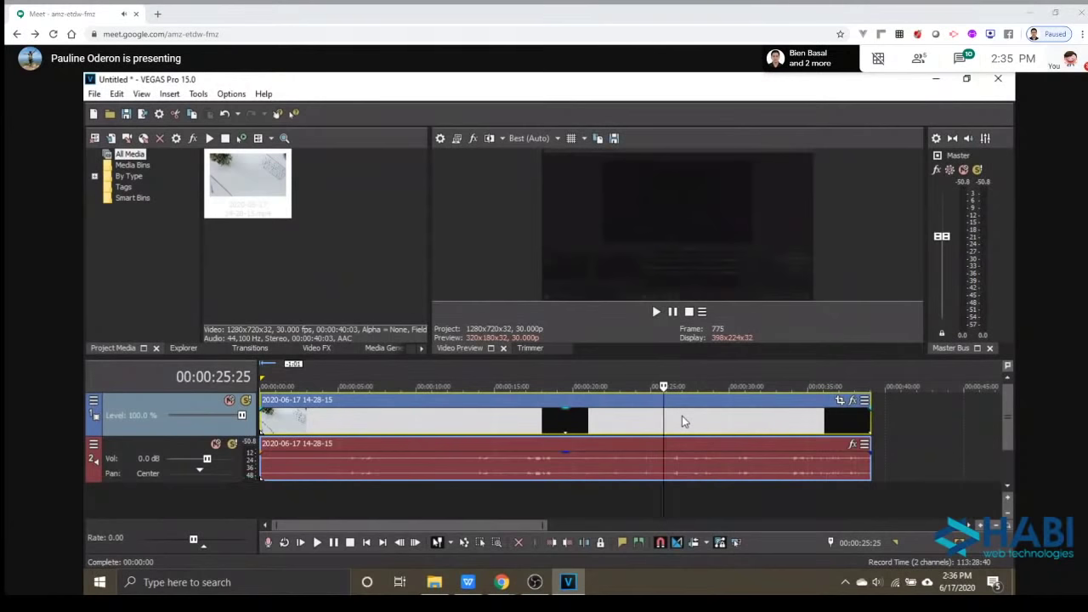
{"action": "key", "text": "space"}
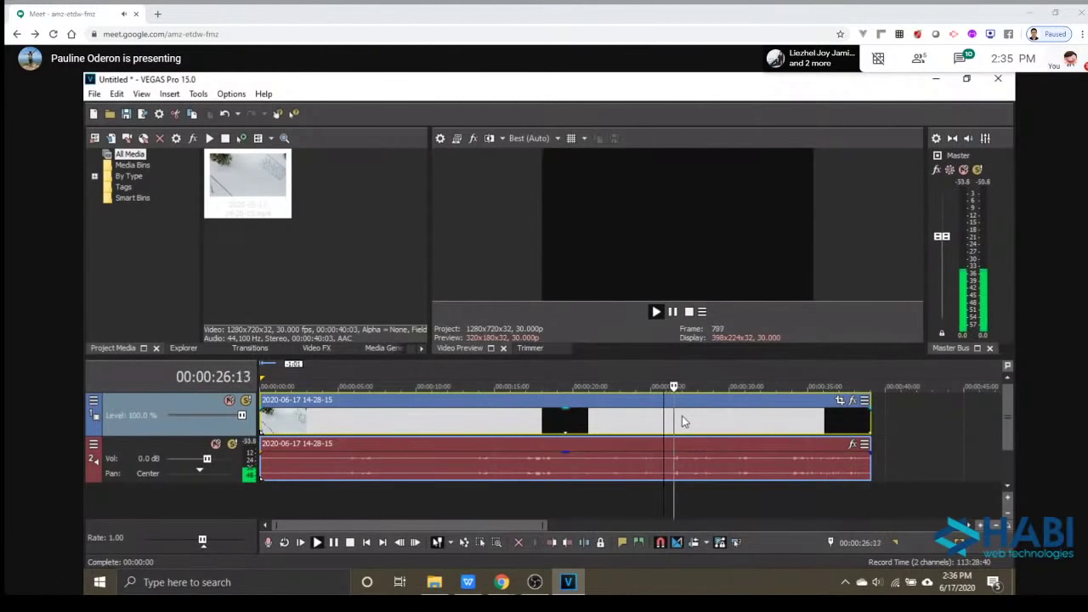
{"action": "key", "text": "space"}
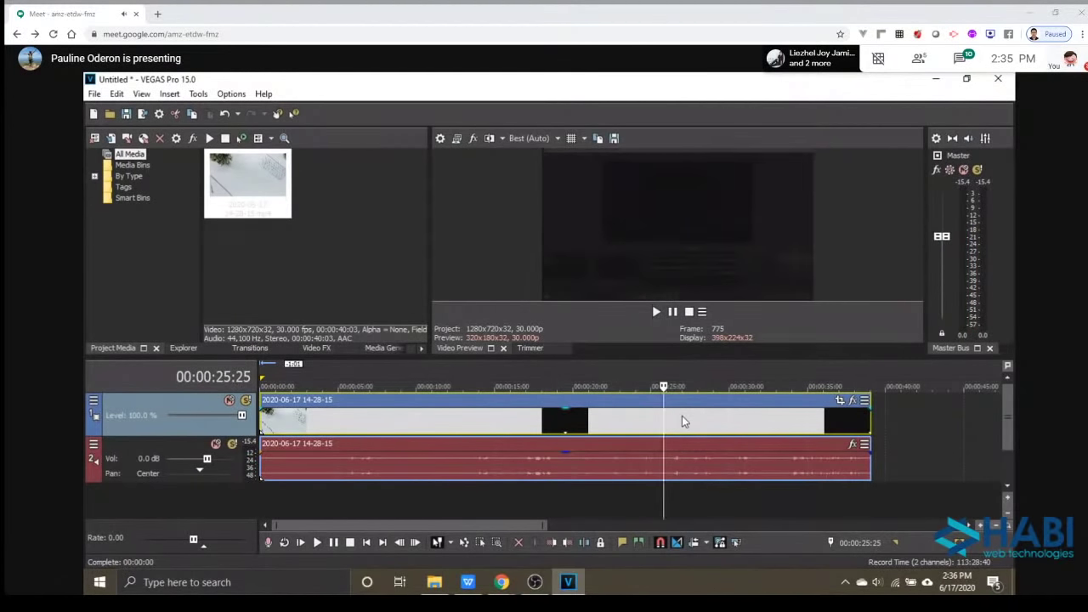
{"action": "key", "text": "space"}
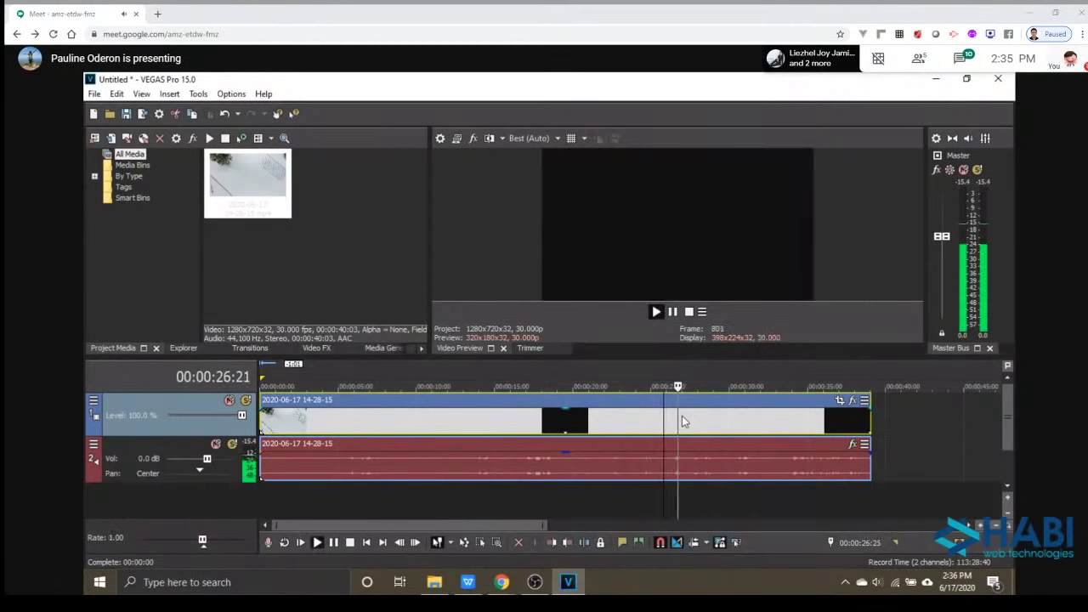
{"action": "key", "text": "space"}
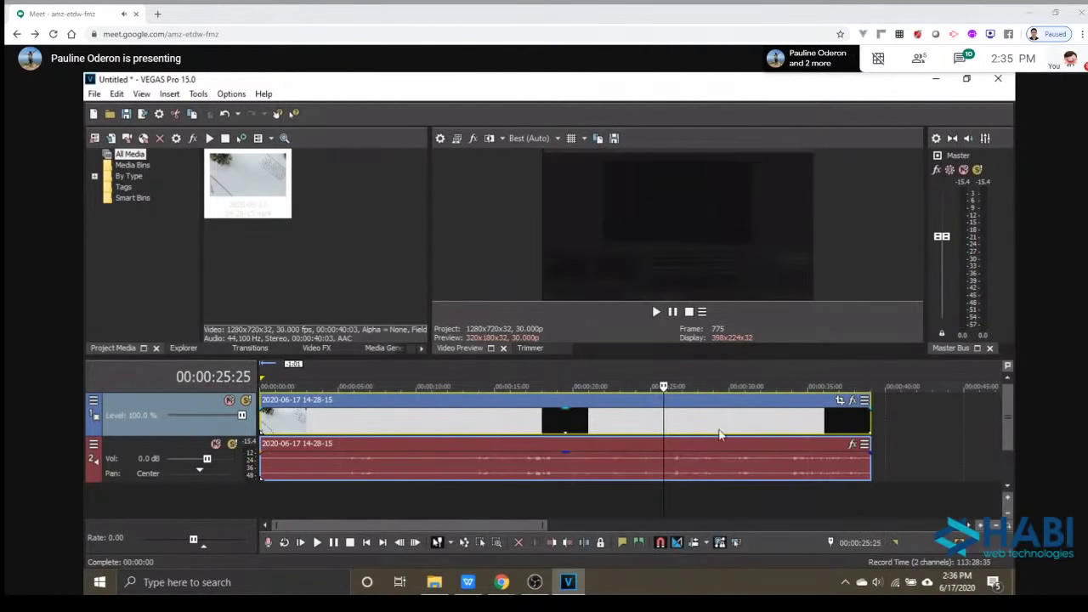
Preview the recording from 00:00:28:13 and examine the enlarged timeline for the passage to cut.
{"action": "left_click", "coordinate": [716, 424]}
{"action": "left_click", "coordinate": [704, 417]}
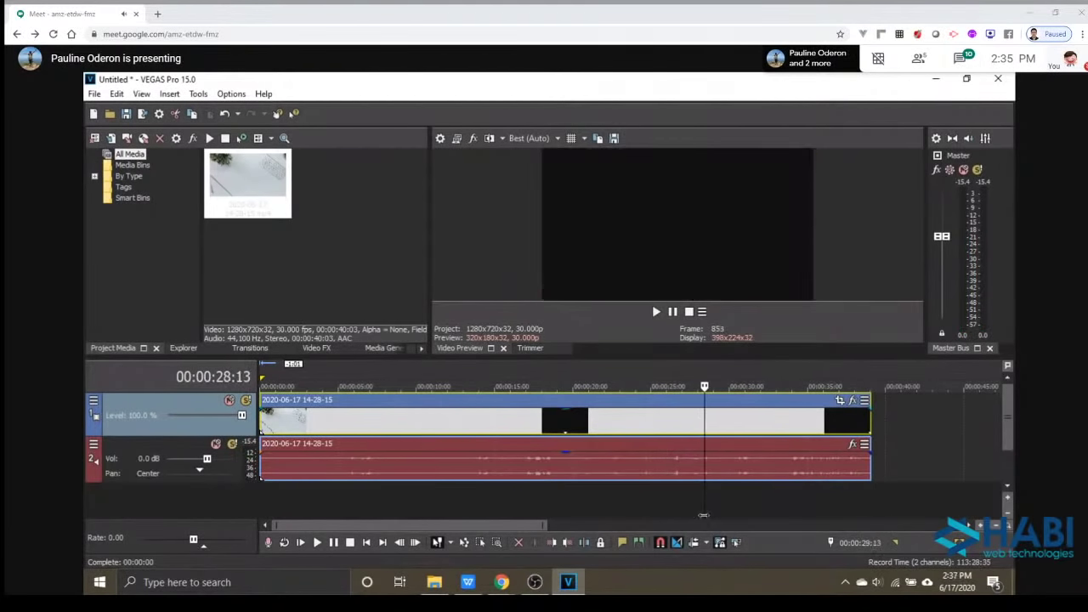
{"action": "scroll", "coordinate": [798, 459], "scroll_direction": "up", "scroll_amount": 3}
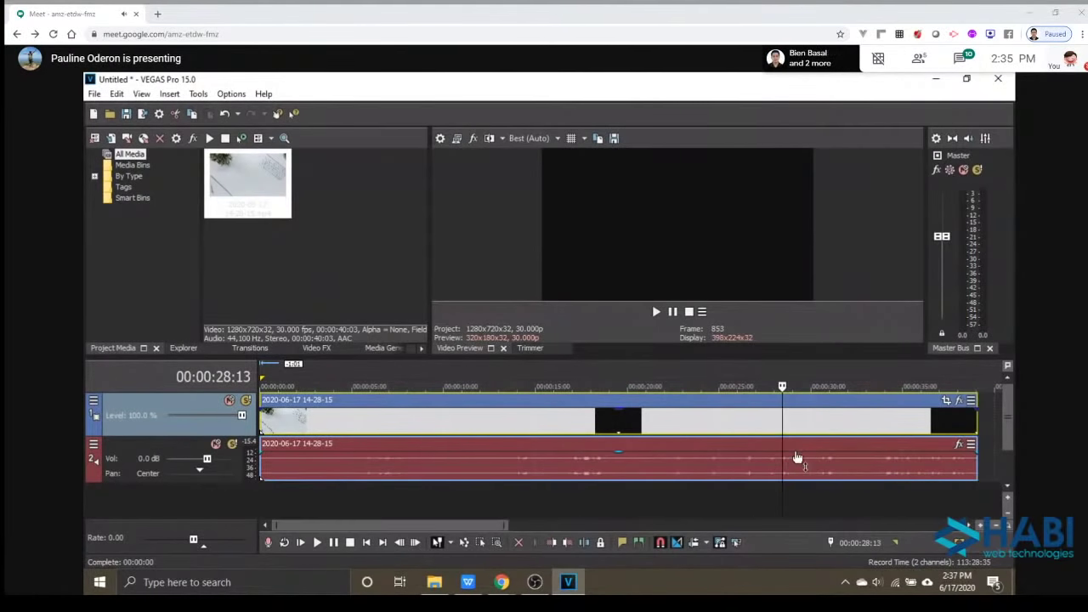
{"action": "key", "text": "space"}
{"action": "key", "text": "space"}
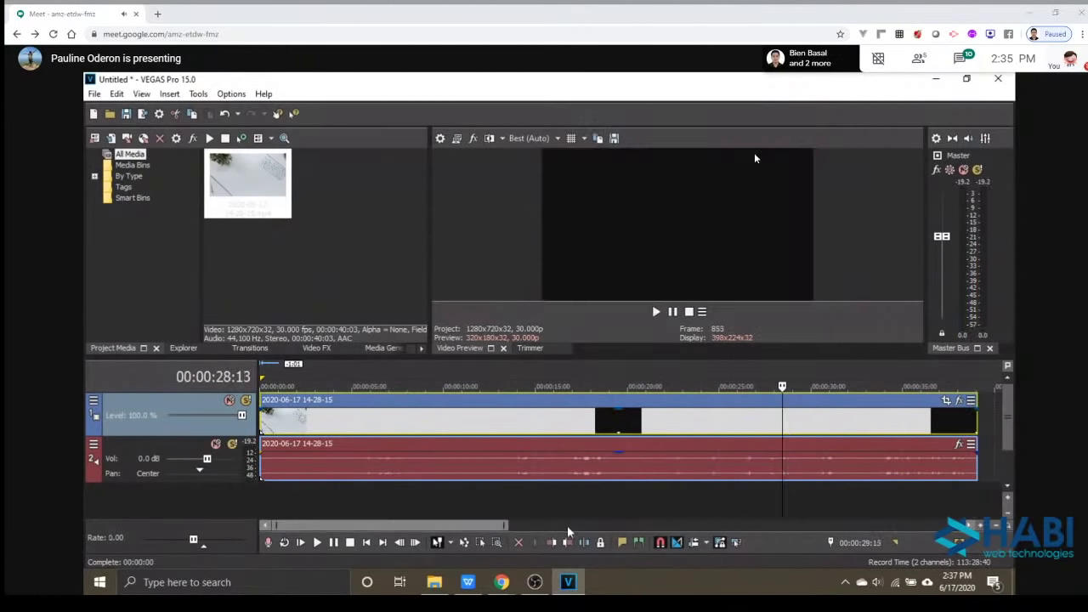
{"action": "key", "text": "Up"}
{"action": "key", "text": "Up"}
{"action": "key", "text": "Up"}
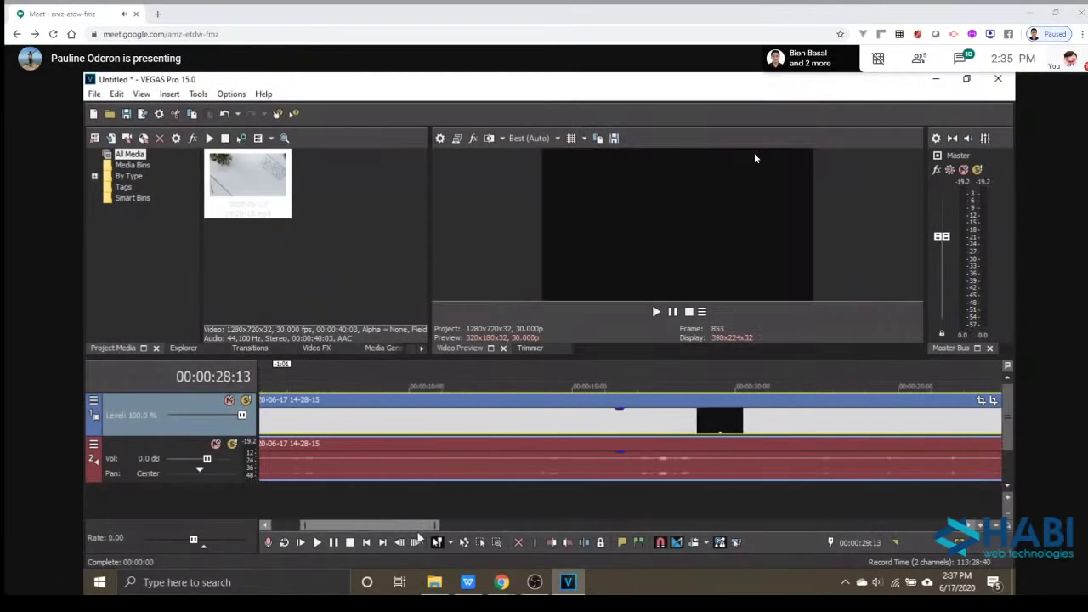
{"action": "scroll", "coordinate": [538, 429], "scroll_direction": "right", "scroll_amount": 3}
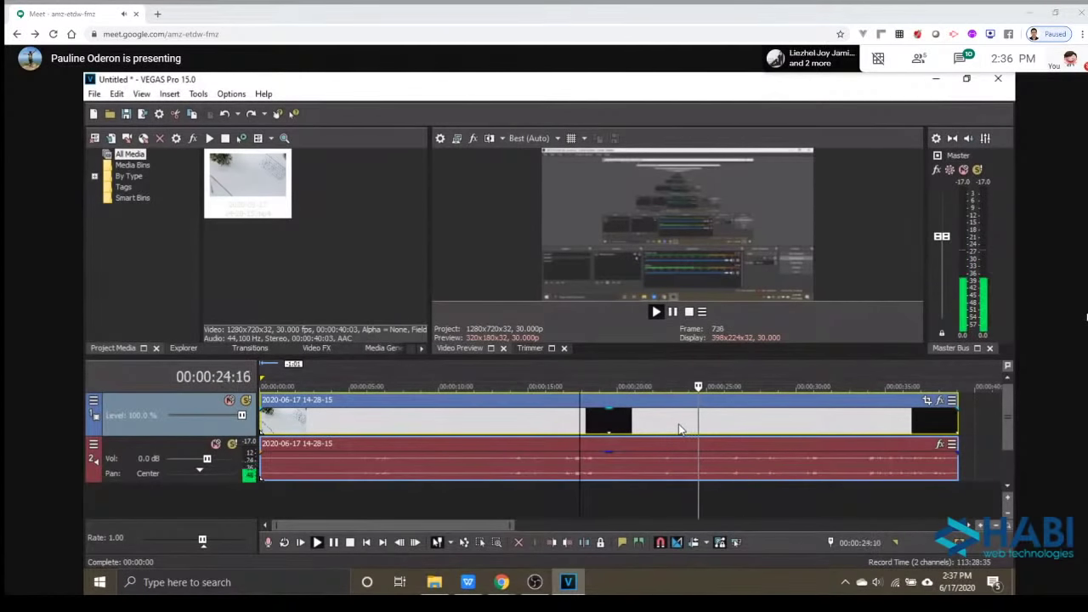
Preview the black passage of the recording and place the playhead at 00:00:26:11.
{"action": "key", "text": "space"}
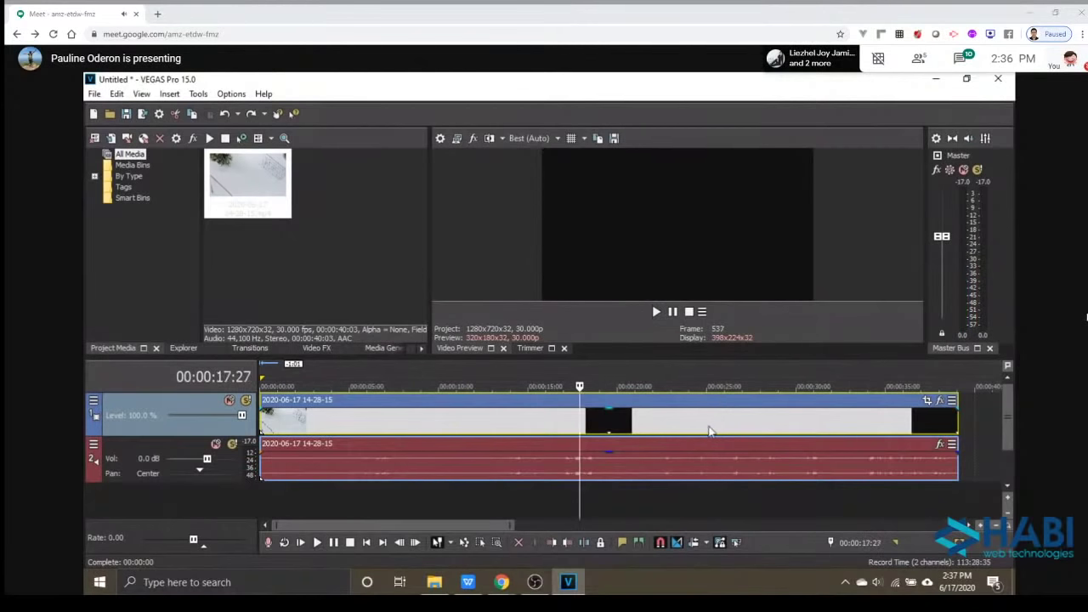
{"action": "left_click", "coordinate": [722, 432]}
{"action": "key", "text": "space"}
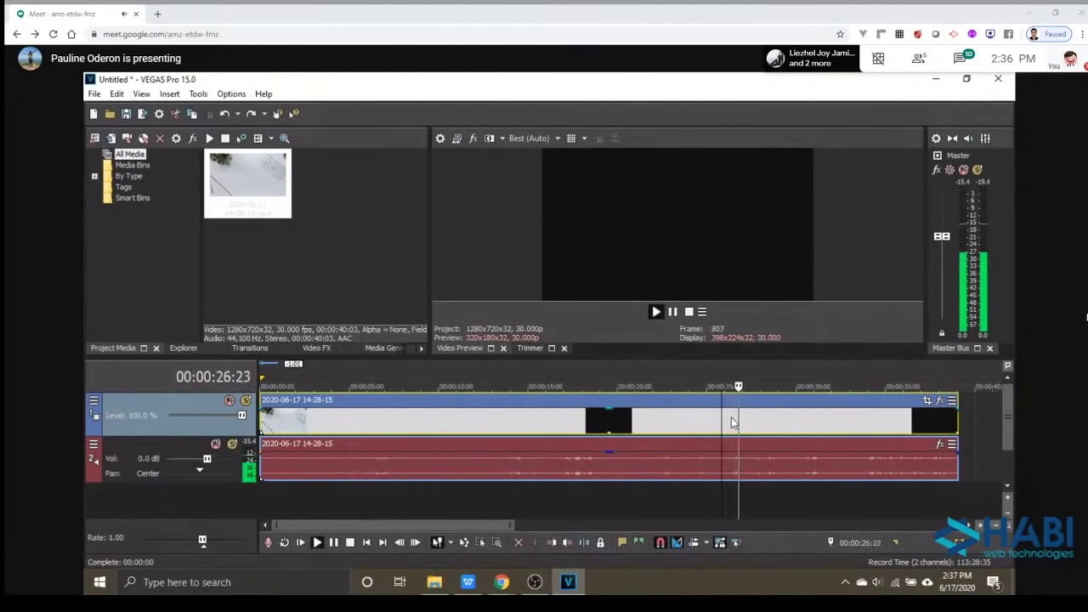
{"action": "key", "text": "space"}
{"action": "left_click", "coordinate": [730, 419]}
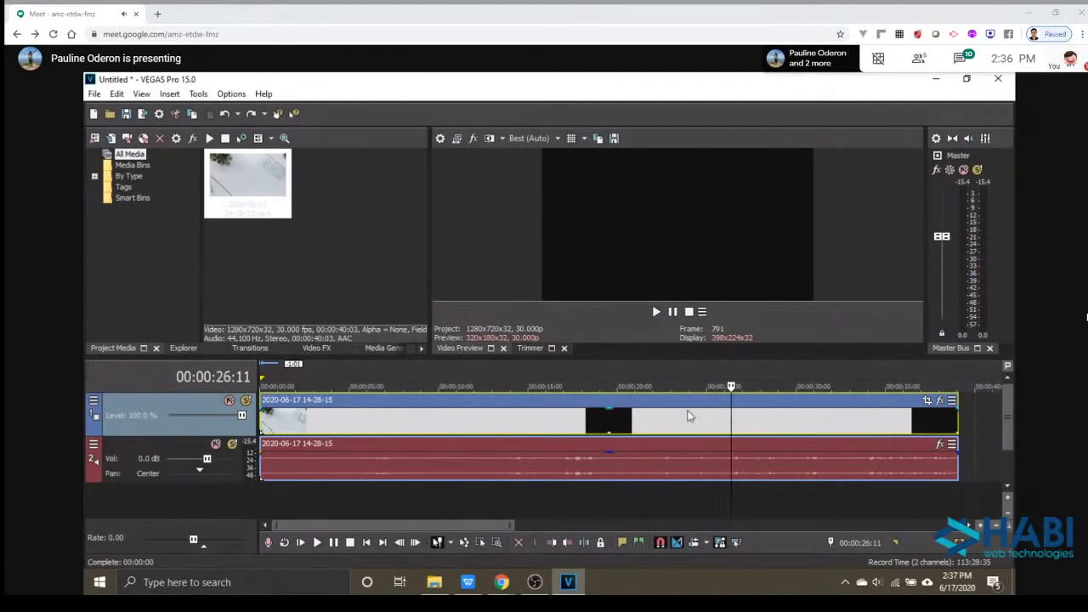
Try splitting the recording's video and audio at 00:00:26:11, and undo the split.
{"action": "left_click_drag", "start_coordinate": [515, 525], "coordinate": [492, 526]}
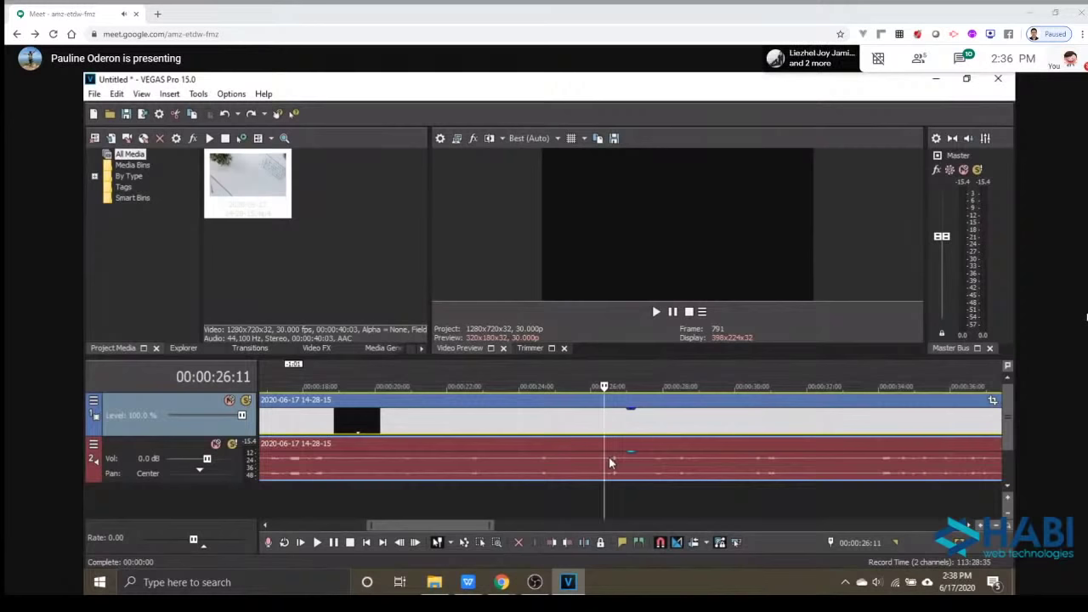
{"action": "key", "text": "s"}
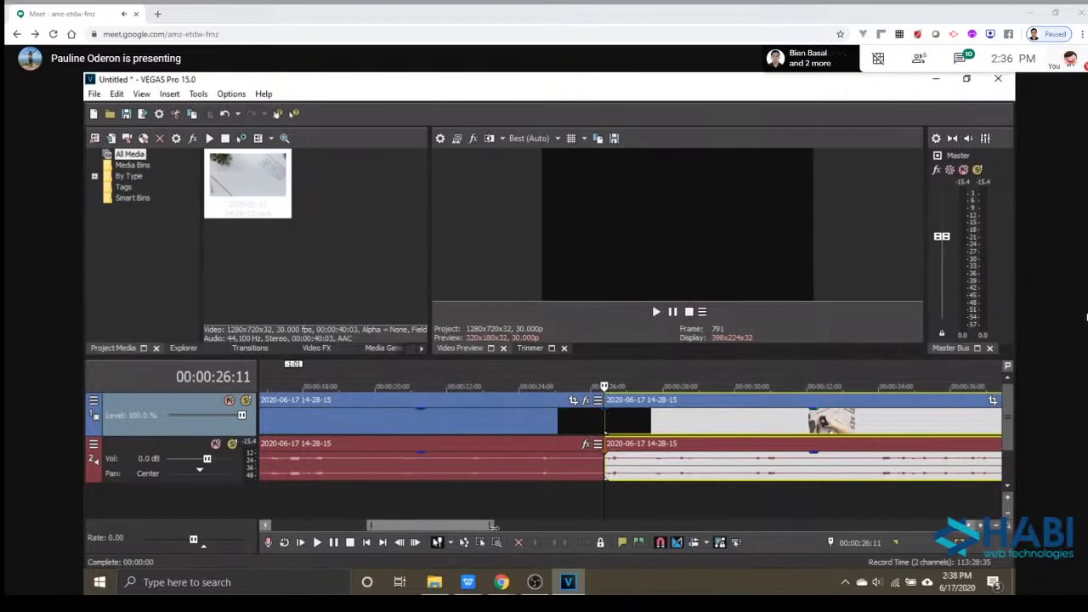
{"action": "left_click_drag", "start_coordinate": [493, 527], "coordinate": [548, 527]}
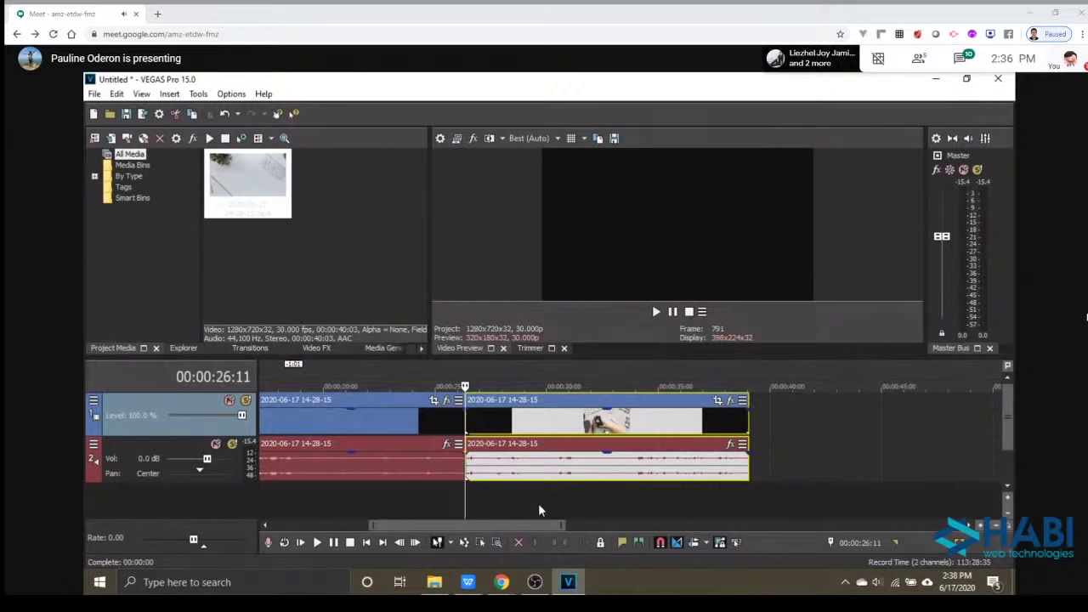
{"action": "key", "text": "ctrl+z"}
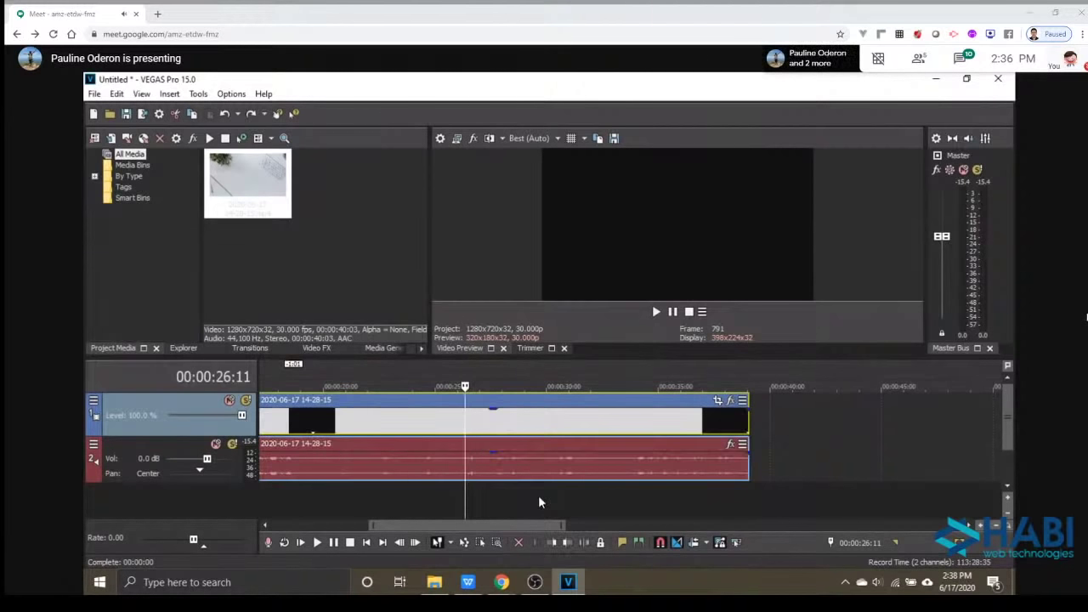
{"action": "key", "text": "ctrl+s"}
{"action": "key", "text": "Escape"}
Split the recording at 00:00:26:11, preview the part after the cut and place the playhead at 00:00:29:04.
{"action": "key", "text": "s"}
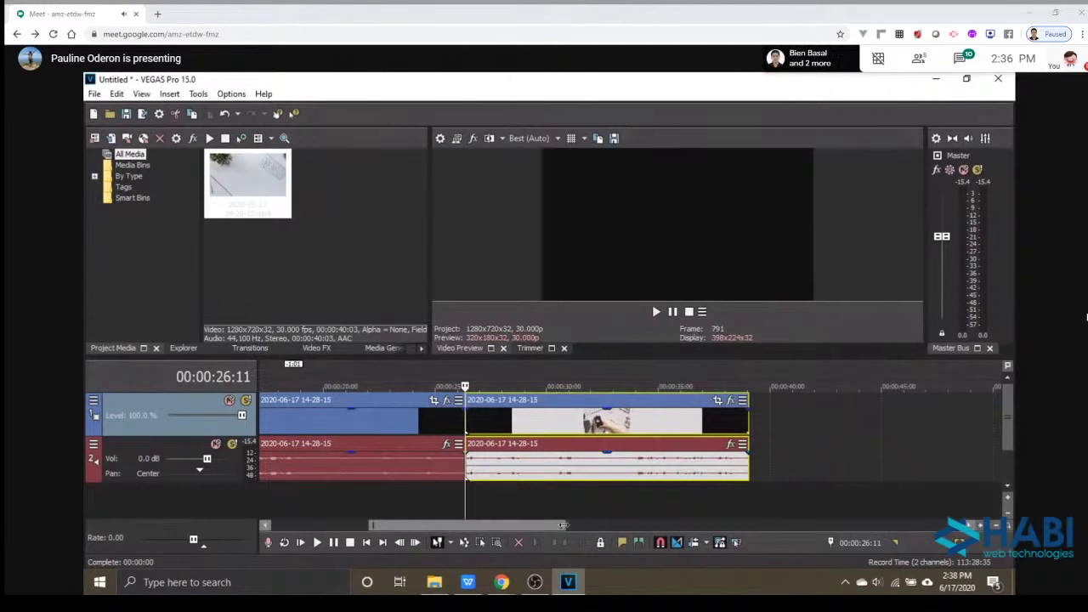
{"action": "left_click_drag", "start_coordinate": [563, 525], "coordinate": [425, 526]}
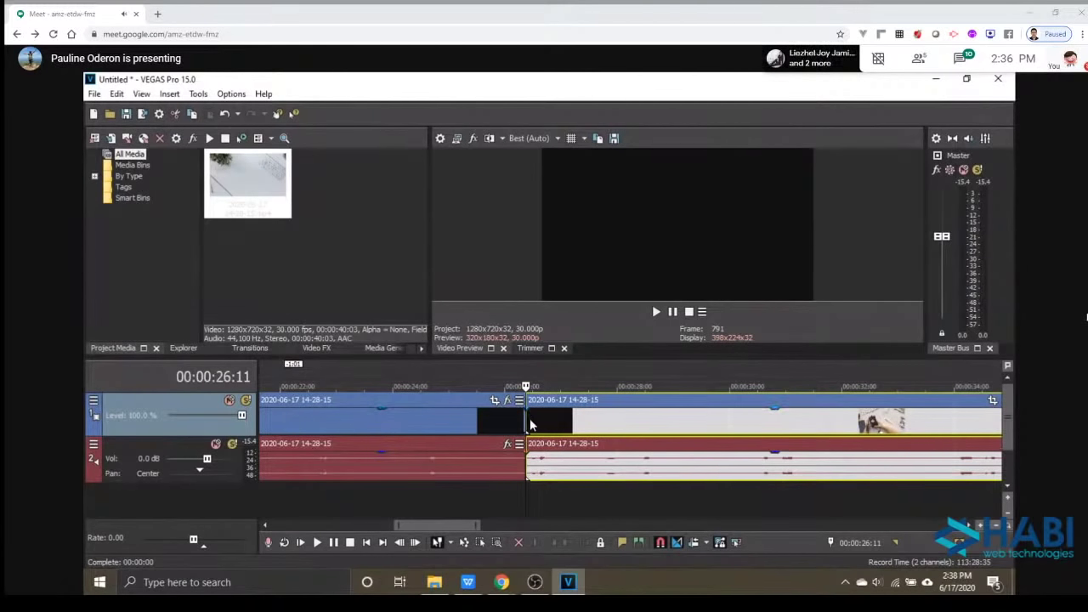
{"action": "key", "text": "space"}
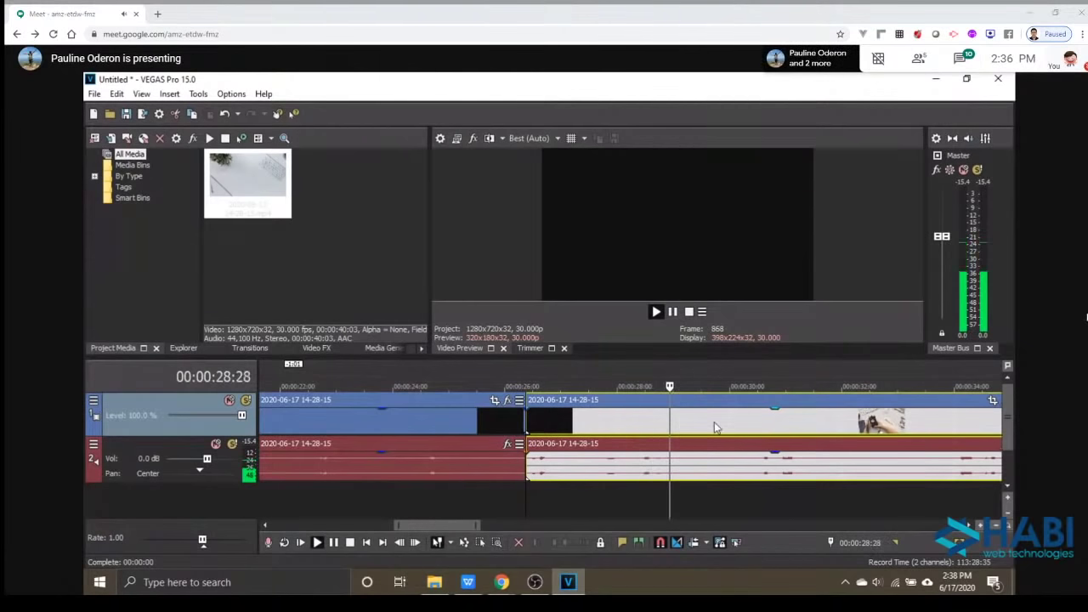
{"action": "left_click", "coordinate": [630, 420]}
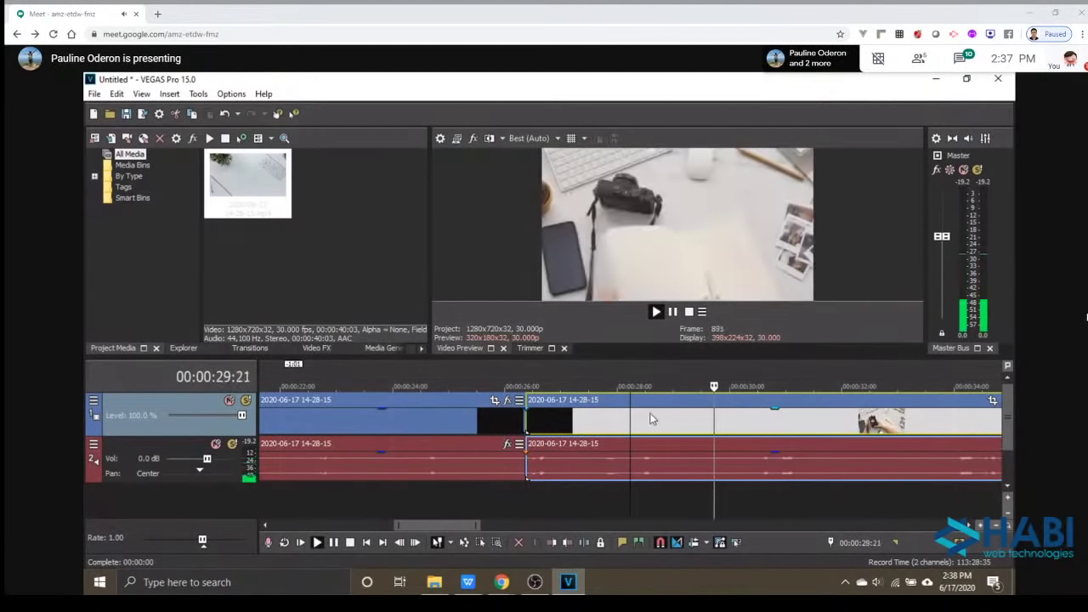
{"action": "key", "text": "space"}
{"action": "left_click", "coordinate": [657, 414]}
{"action": "key", "text": "space"}
{"action": "left_click", "coordinate": [680, 420]}
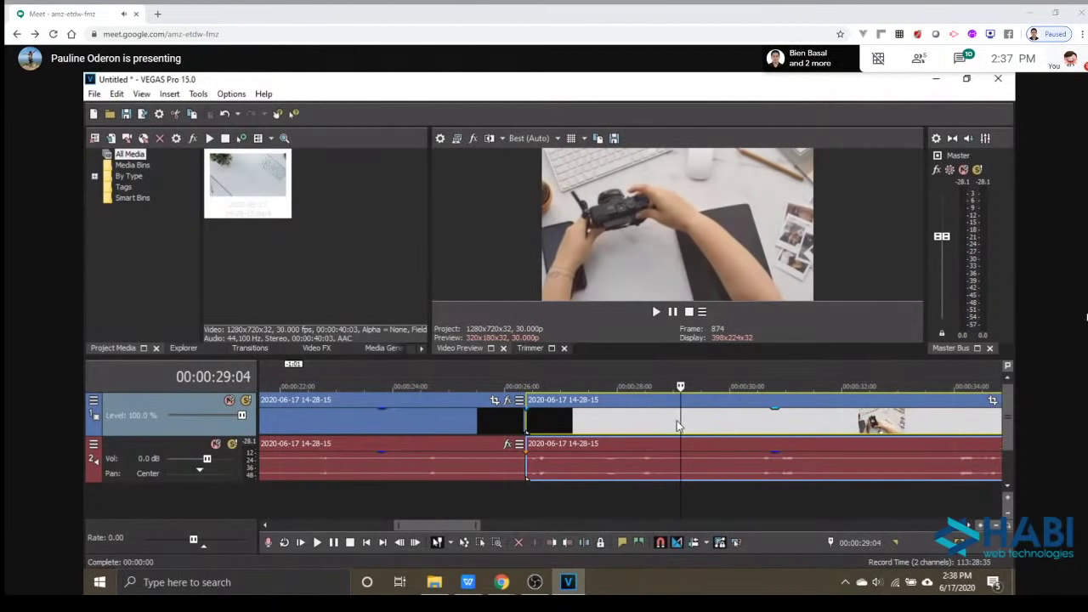
Split the recording at 00:00:29:04 and delete the section between the two cuts.
{"action": "key", "text": "s"}
{"action": "left_click", "coordinate": [602, 424]}
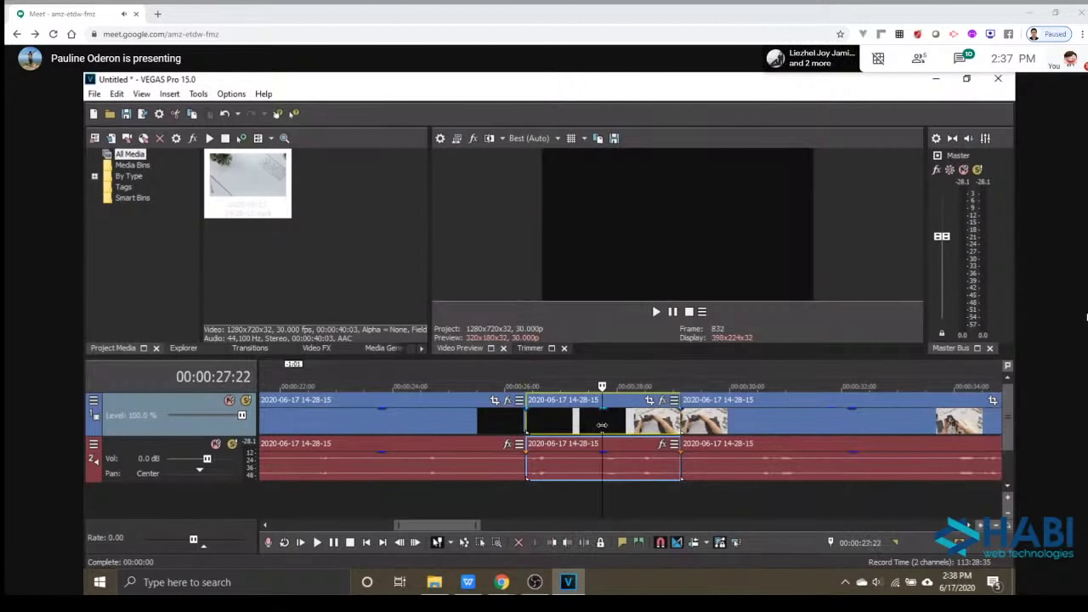
{"action": "key", "text": "Delete"}
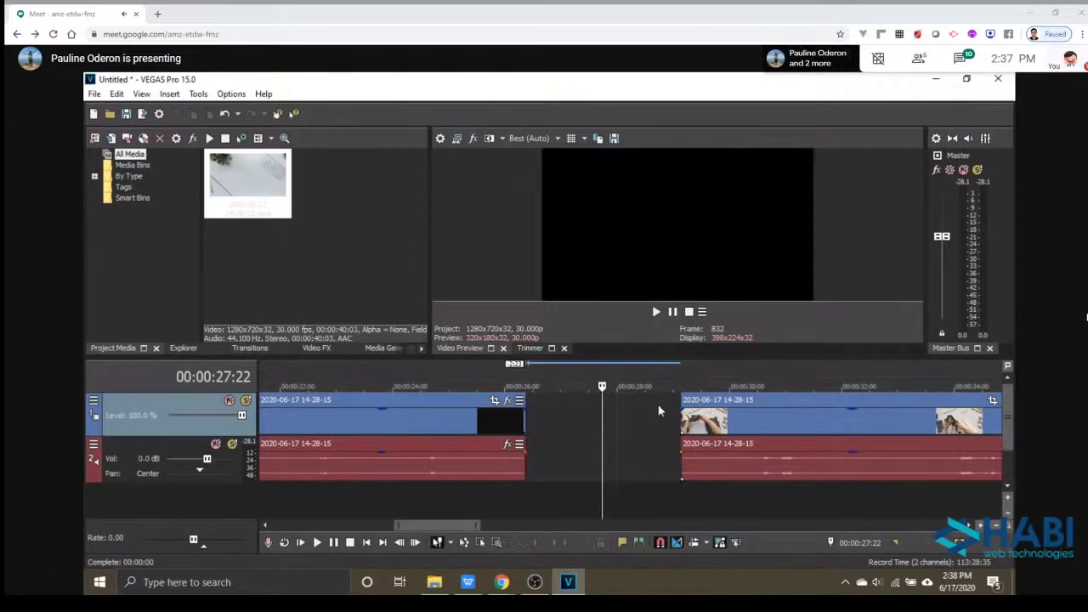
Close the gap by moving the remaining clip against the end of the first clip at 00:00:26:11.
{"action": "left_click_drag", "start_coordinate": [659, 412], "coordinate": [723, 417]}
{"action": "left_click", "coordinate": [767, 428]}
{"action": "left_click_drag", "start_coordinate": [814, 418], "coordinate": [648, 411]}
Play the last clip up to its end and replay it from 00:00:33:24 to examine the ending.
{"action": "left_click_drag", "start_coordinate": [479, 524], "coordinate": [608, 524]}
{"action": "key", "text": "space"}
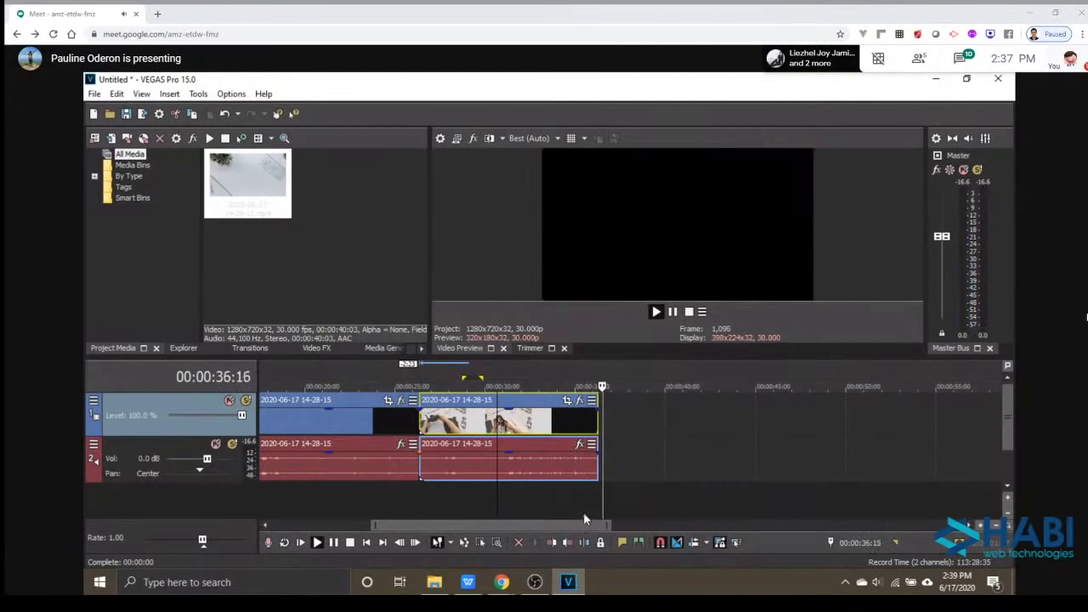
{"action": "left_click", "coordinate": [552, 429]}
{"action": "key", "text": "space"}
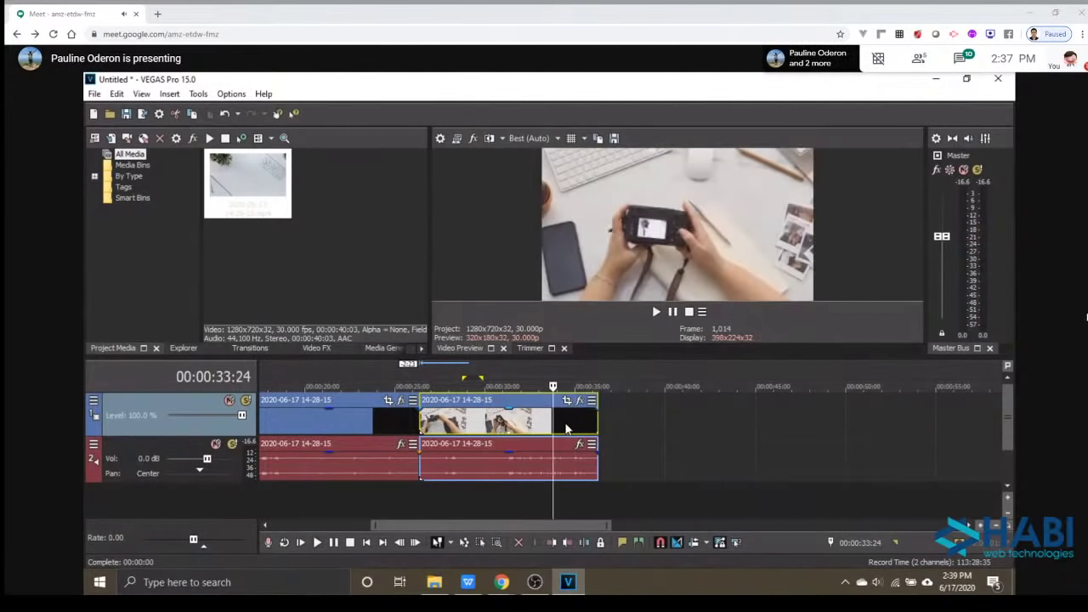
{"action": "left_click_drag", "start_coordinate": [611, 525], "coordinate": [502, 526]}
{"action": "key", "text": "space"}
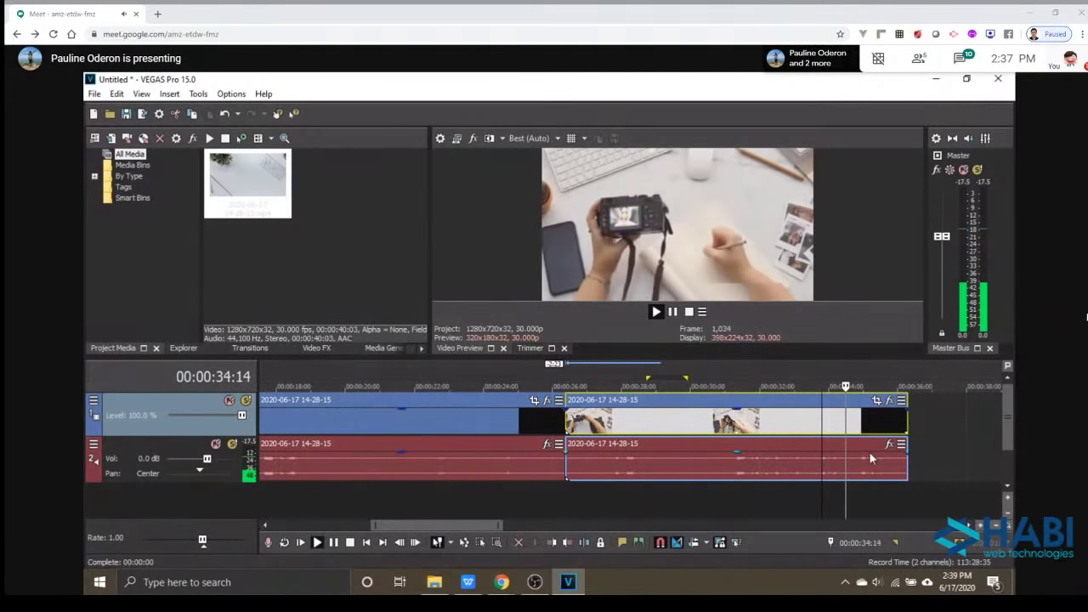
{"action": "key", "text": "space"}
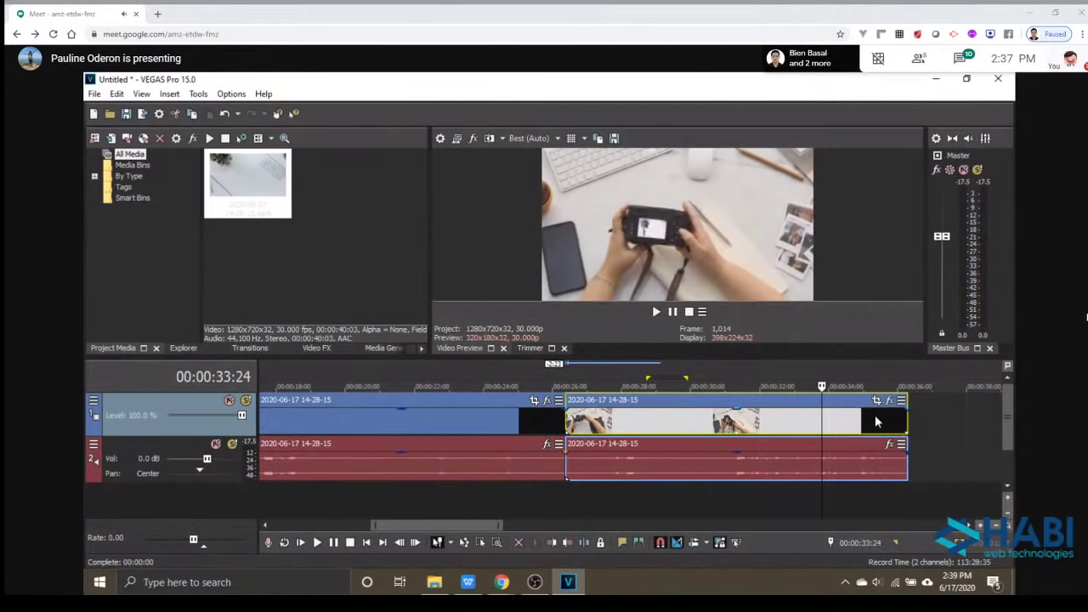
Add a fade-out of about two seconds to the end of the last video clip and preview it from 00:00:33:18.
{"action": "left_click", "coordinate": [875, 415]}
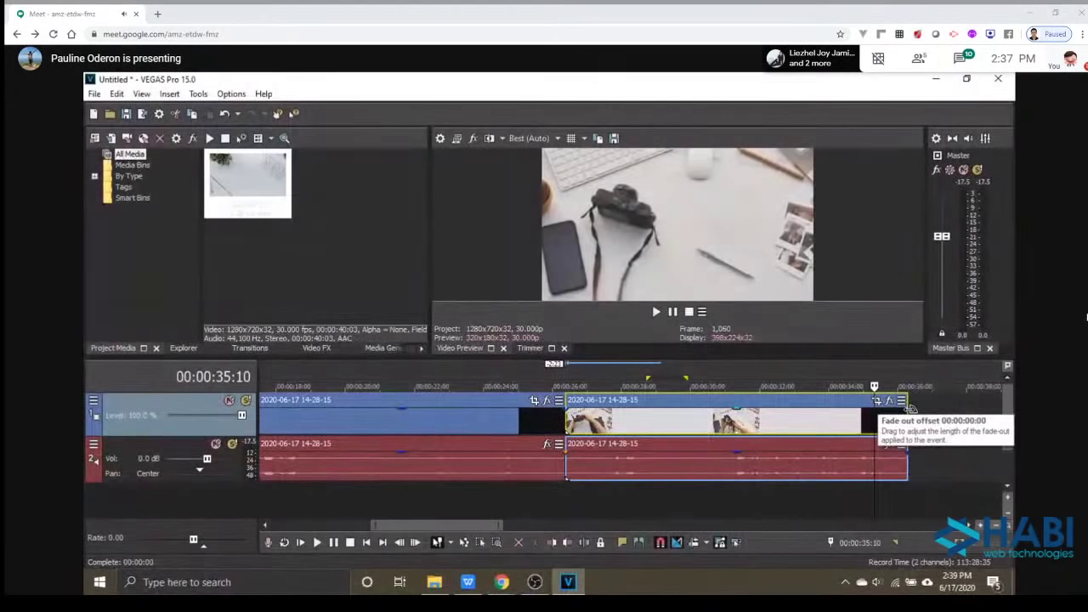
{"action": "left_click_drag", "start_coordinate": [910, 408], "coordinate": [841, 412]}
{"action": "left_click", "coordinate": [816, 425]}
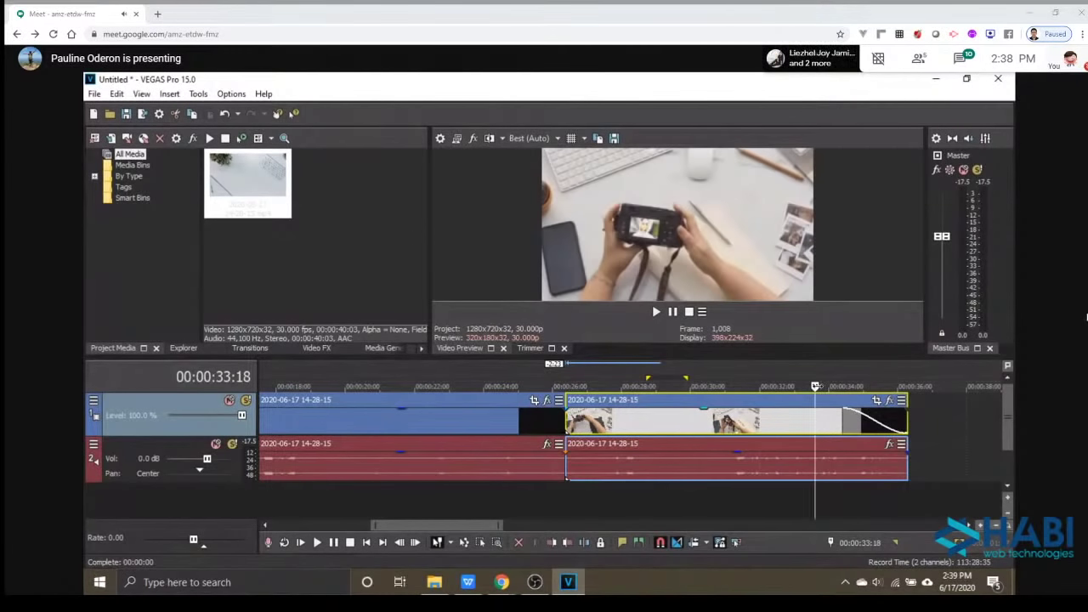
{"action": "key", "text": "space"}
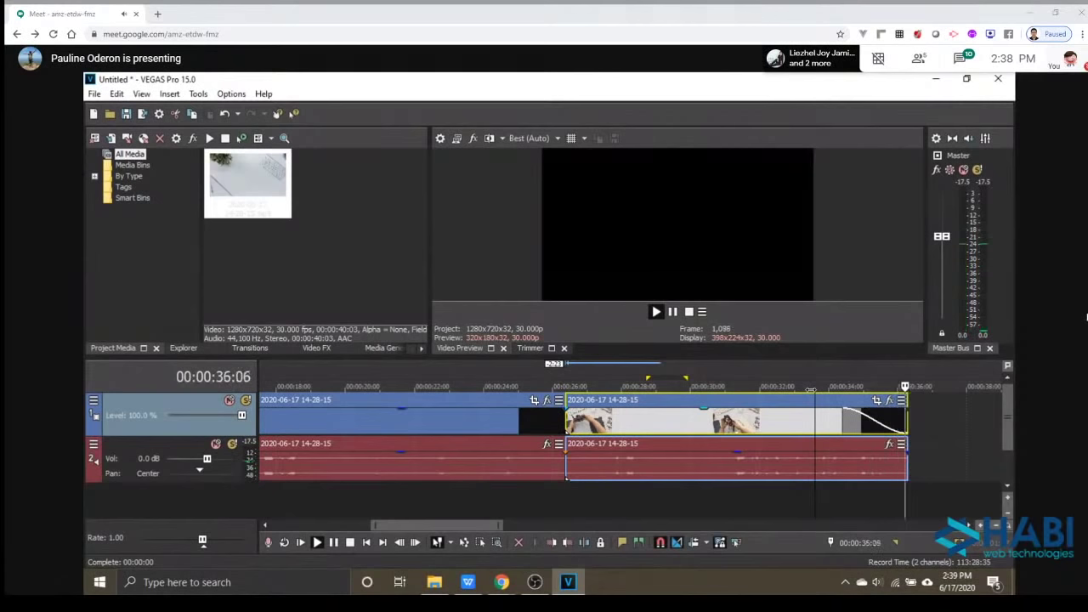
{"action": "key", "text": "space"}
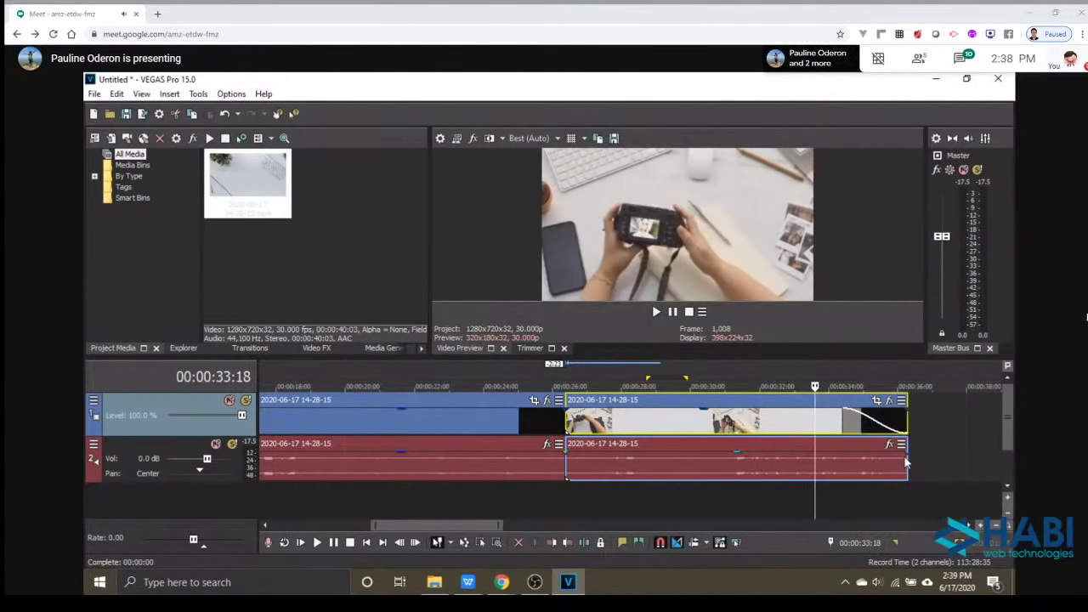
Add a fade-out to the end of the last audio clip, matching the video fade's length, and play it back.
{"action": "left_click_drag", "start_coordinate": [904, 446], "coordinate": [841, 459]}
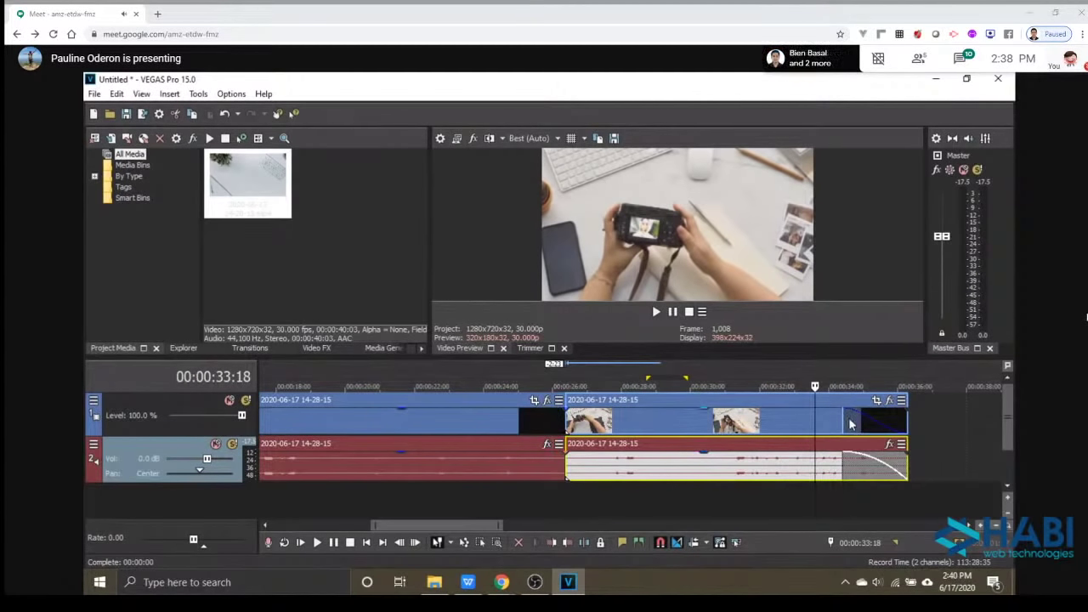
{"action": "key", "text": "space"}
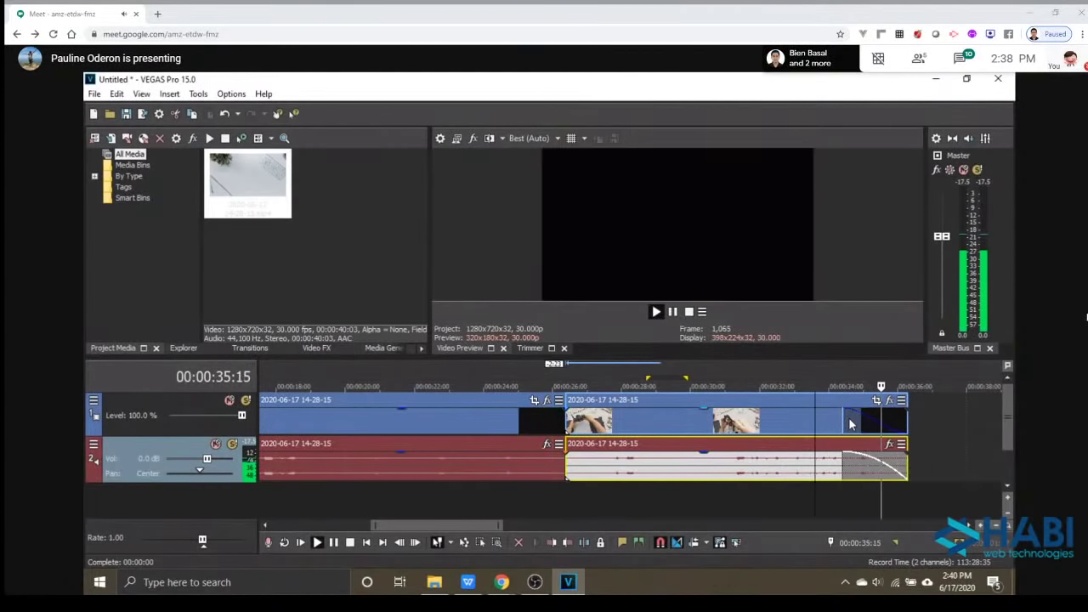
Stop playback, select all clips, and extend the time selection from 00:00:00:00 to the end of the last clip.
{"action": "key", "text": "space"}
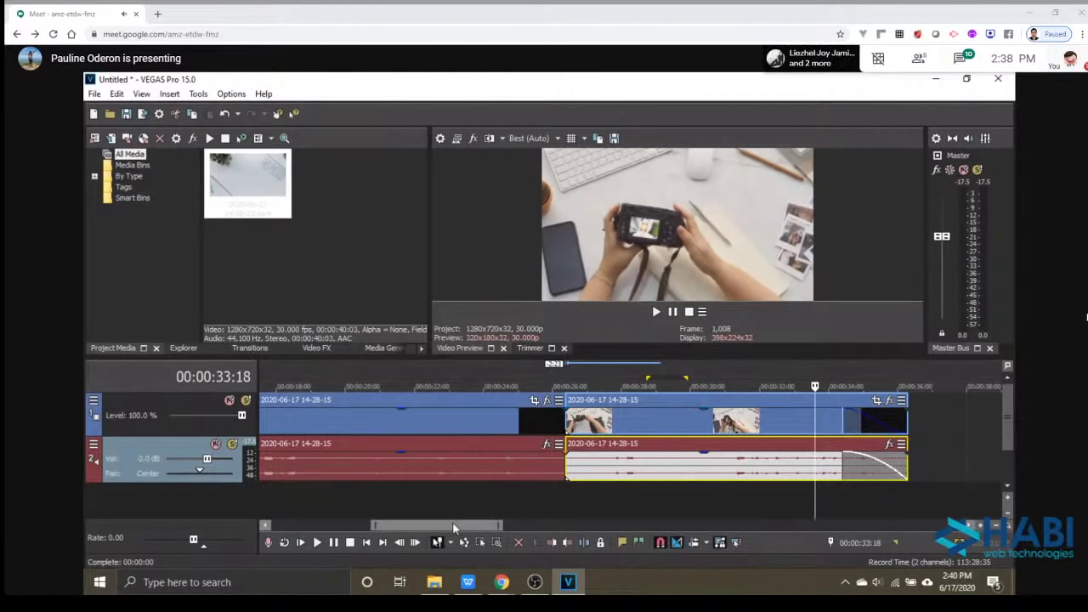
{"action": "left_click_drag", "start_coordinate": [501, 526], "coordinate": [550, 525]}
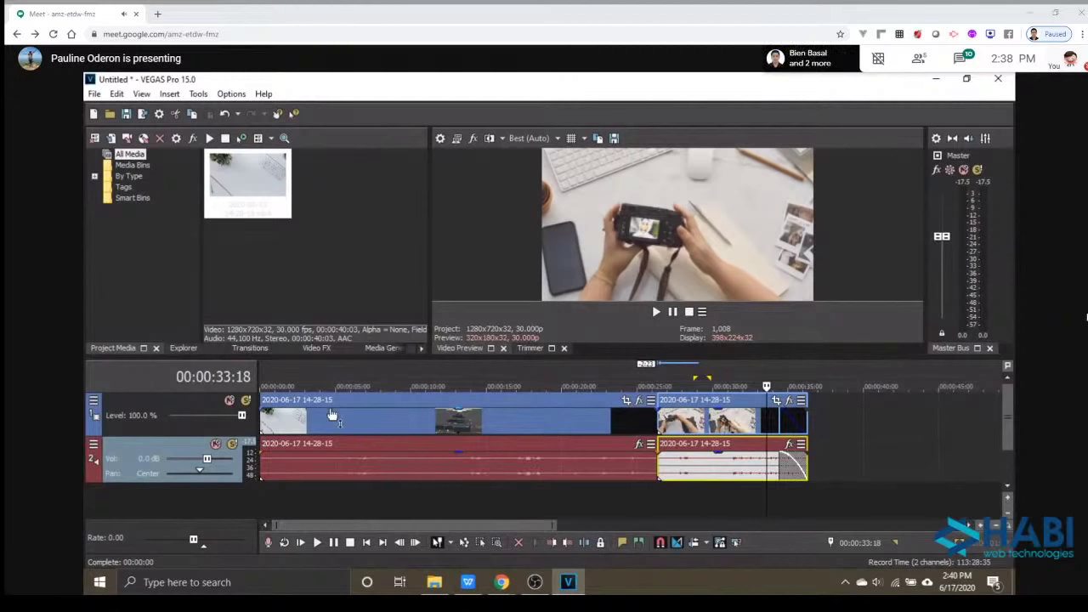
{"action": "left_click_drag", "start_coordinate": [763, 419], "coordinate": [765, 427]}
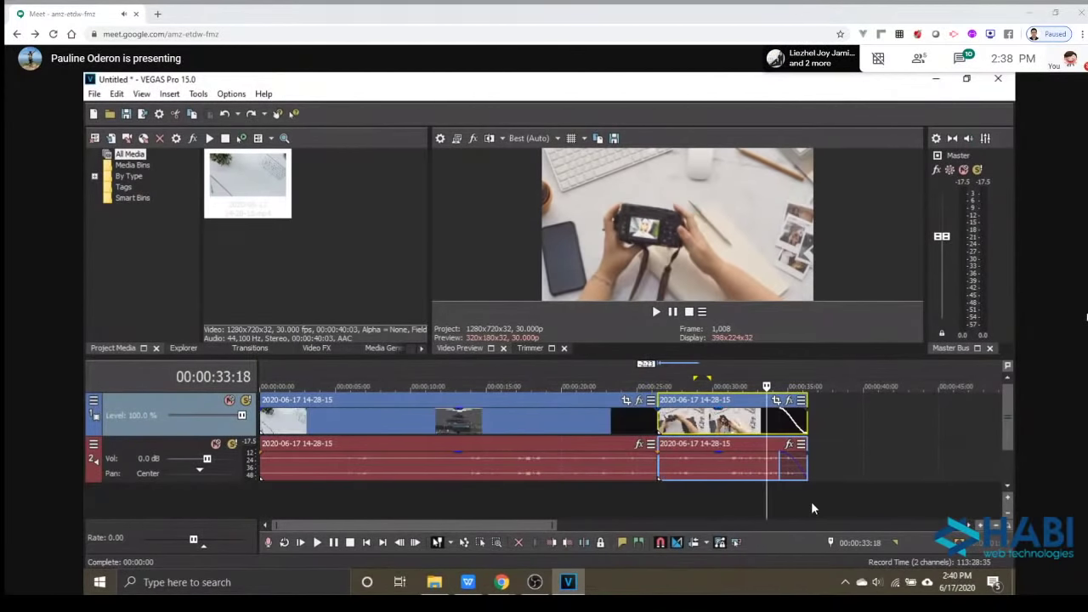
{"action": "left_click_drag", "start_coordinate": [811, 509], "coordinate": [328, 508]}
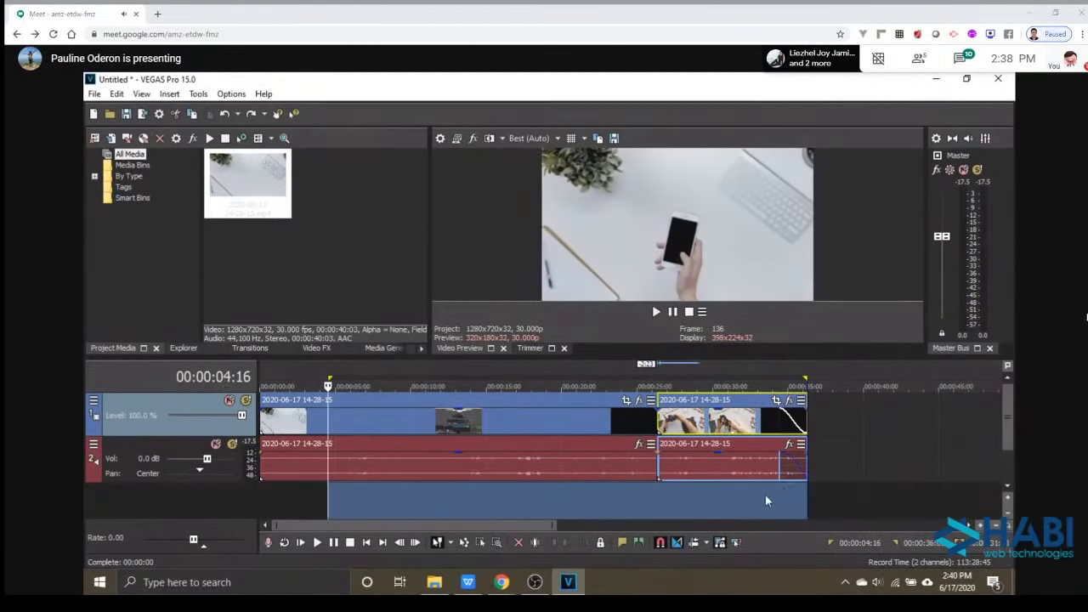
{"action": "key", "text": "ctrl+a"}
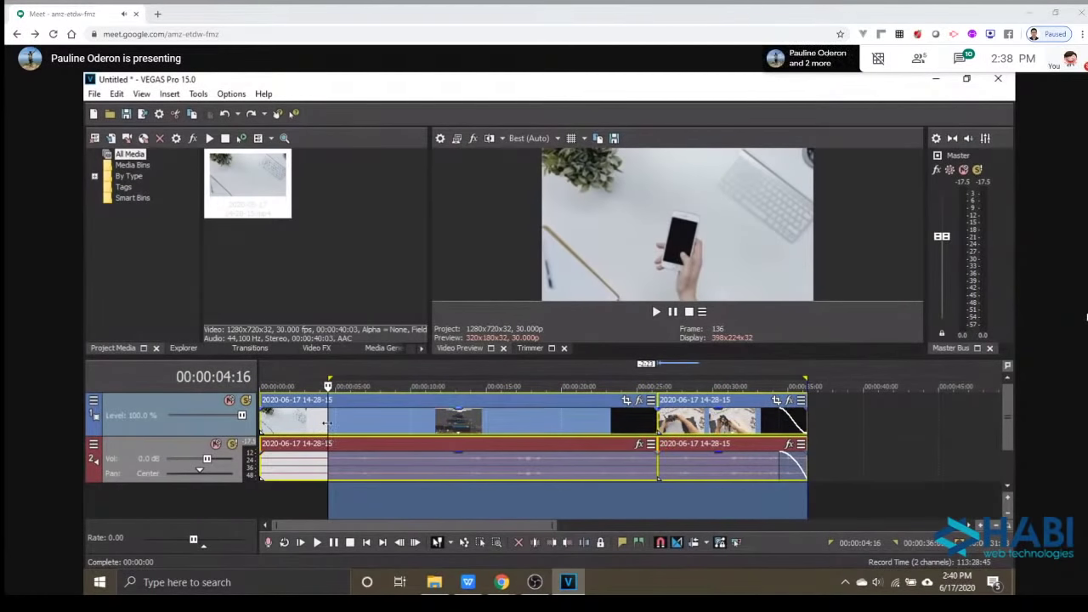
{"action": "key", "text": "ctrl+Home"}
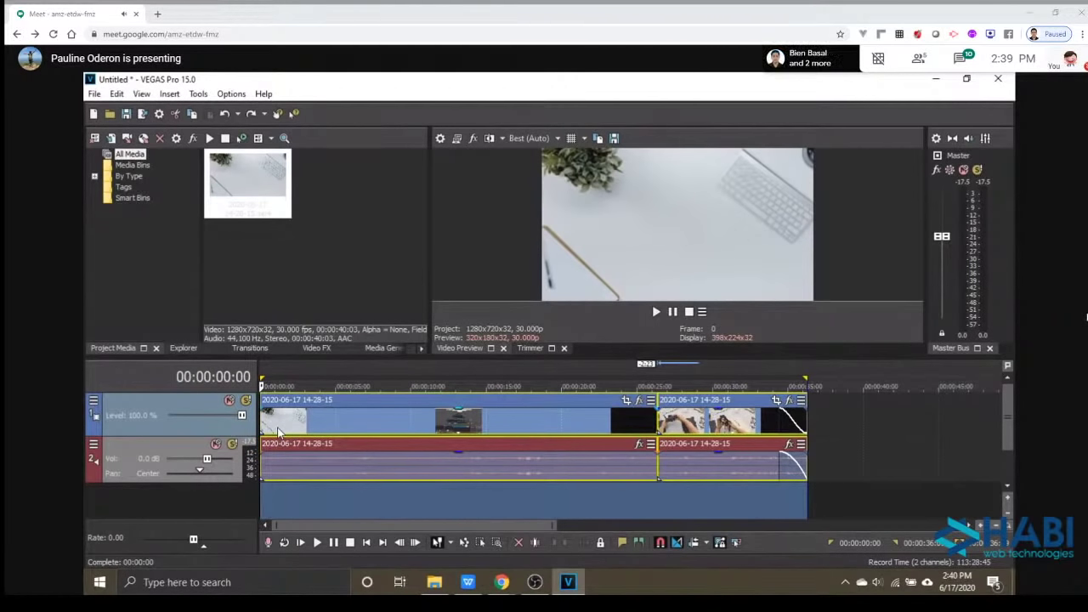
Start Render to New Track and set the output to the Videos folder with the file name "final presentation".
{"action": "key", "text": "ctrl+m"}
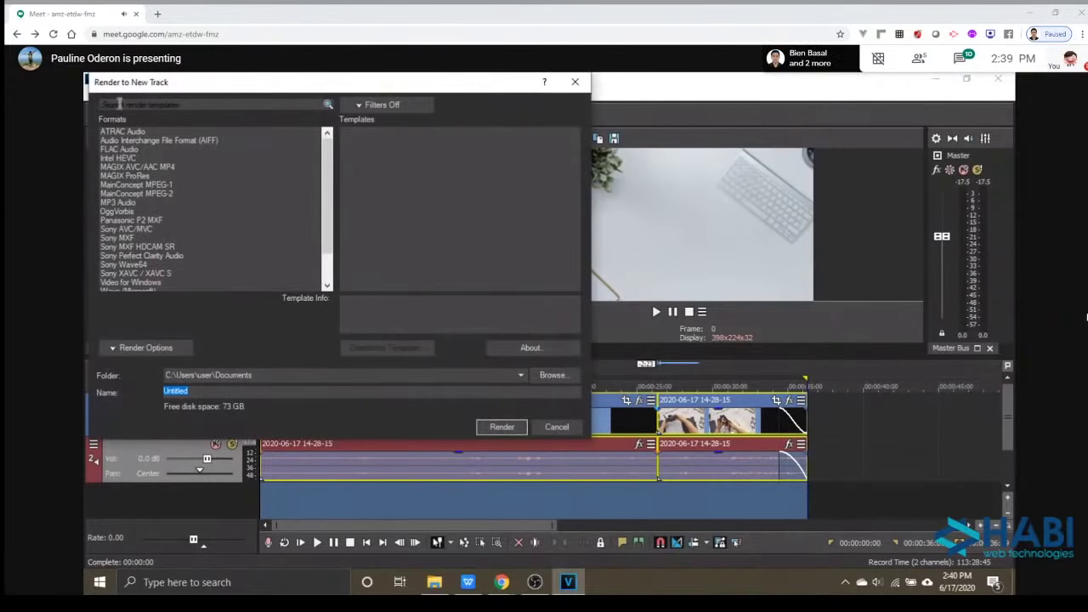
{"action": "left_click_drag", "start_coordinate": [238, 85], "coordinate": [281, 124]}
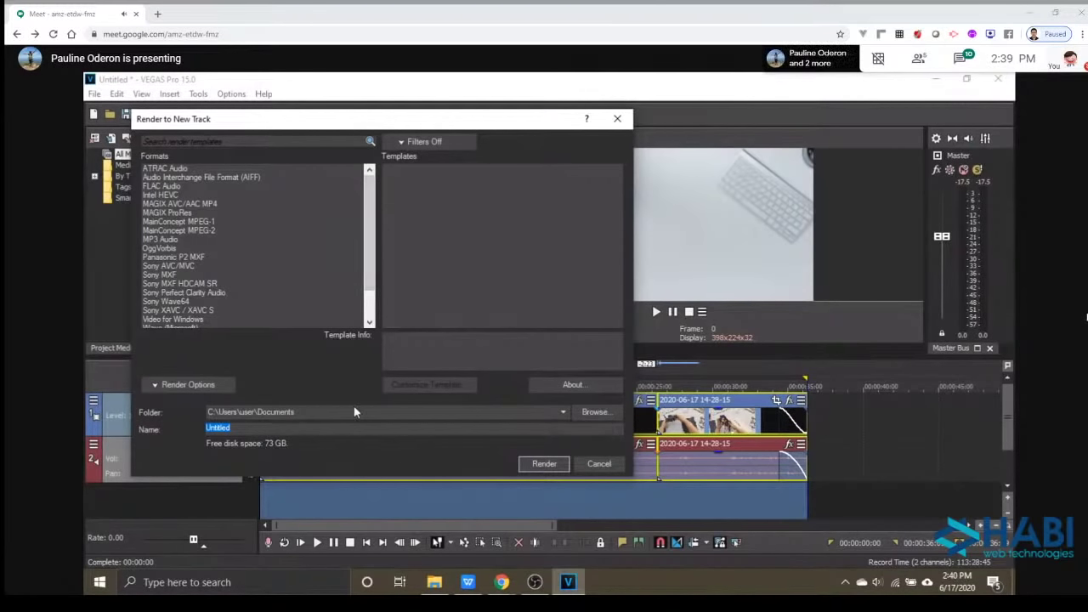
{"action": "left_click", "coordinate": [592, 414]}
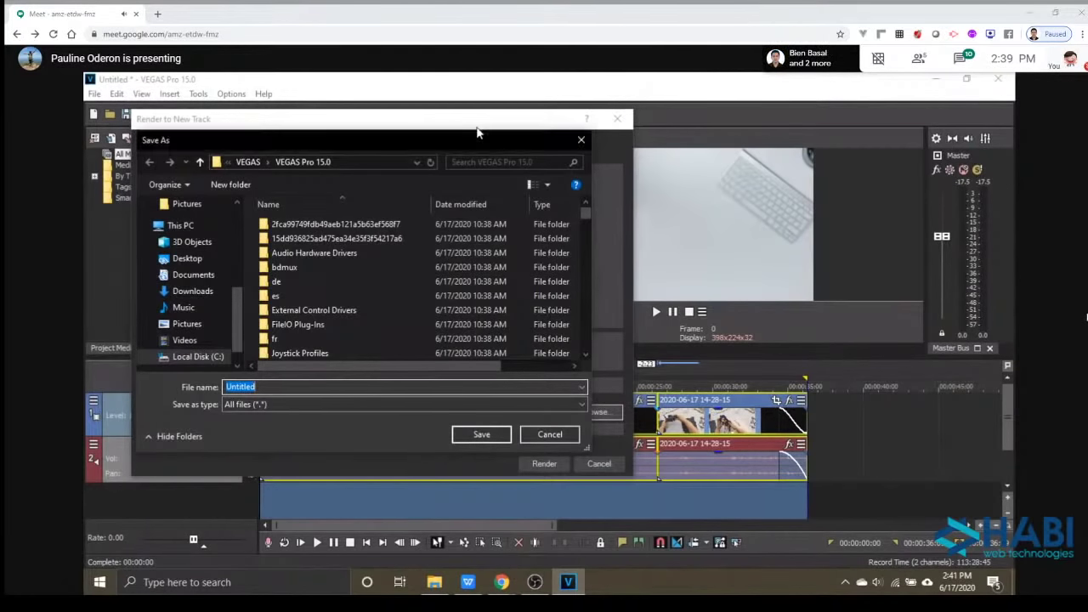
{"action": "left_click", "coordinate": [198, 346]}
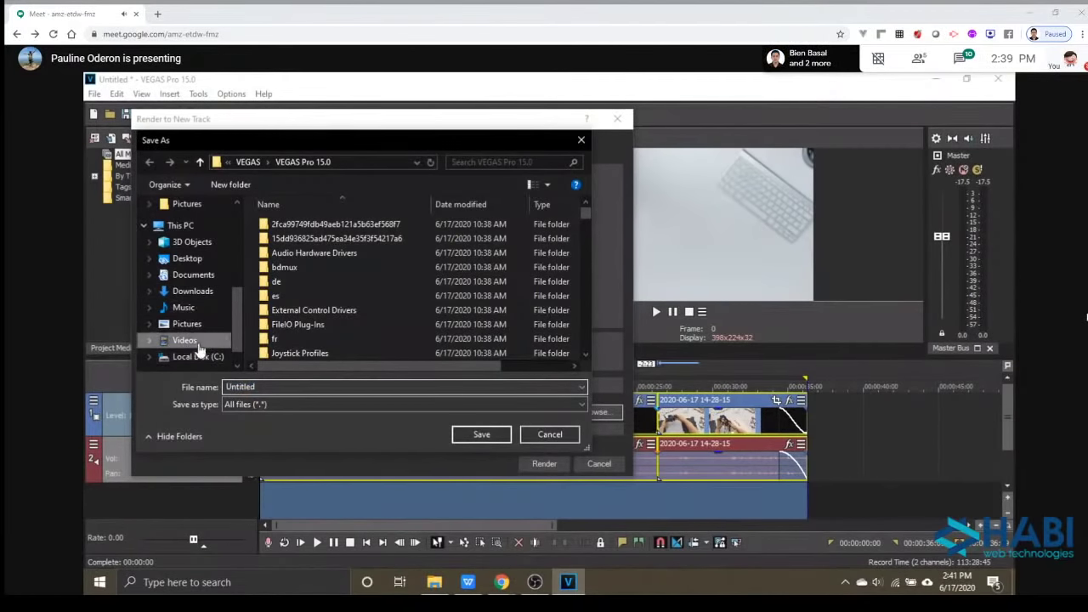
{"action": "left_click", "coordinate": [311, 385]}
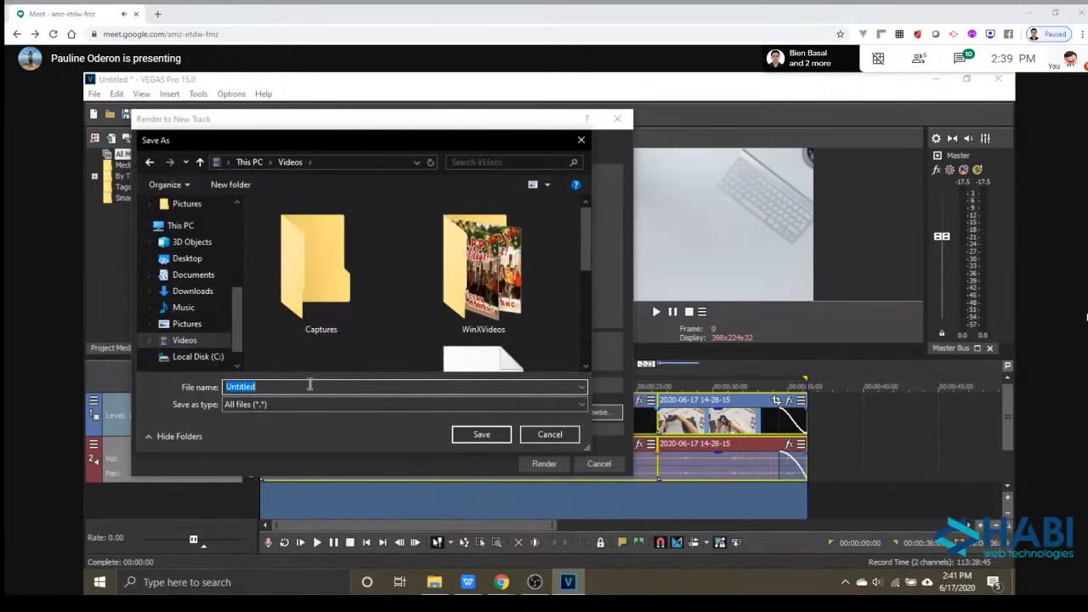
{"action": "type", "text": "final present"}
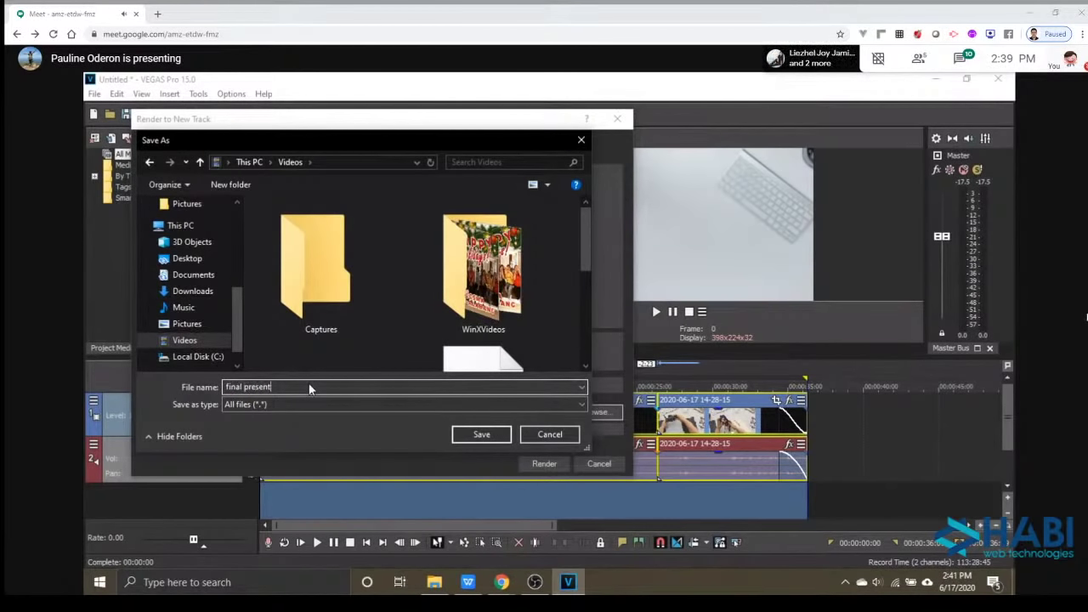
{"action": "type", "text": "ation"}
{"action": "key", "text": "Return"}
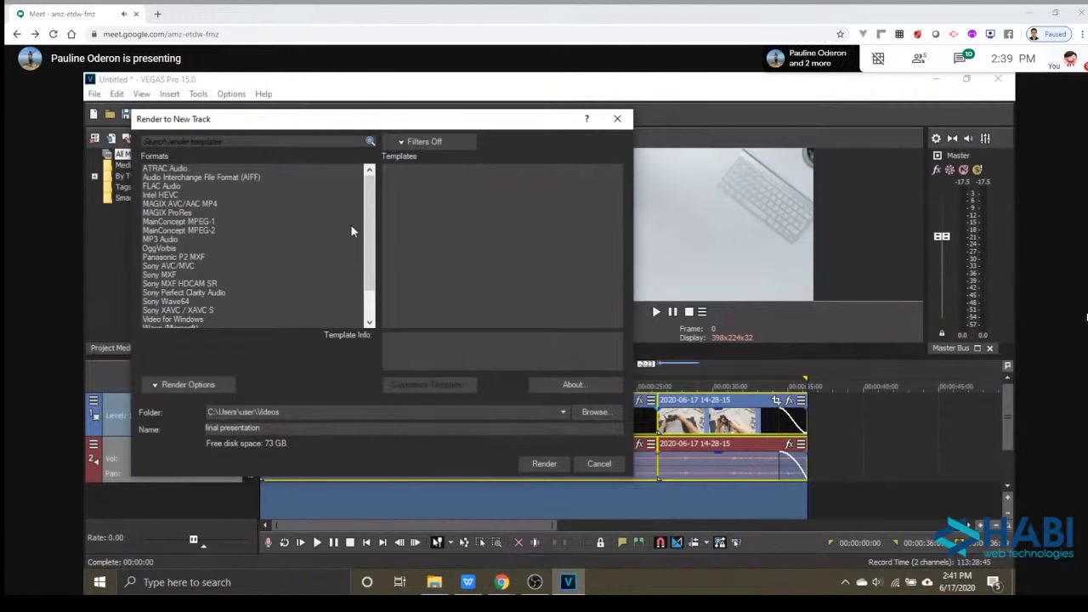
Choose the Video for Windows format with the HD 720-60p YUV template and render the project.
{"action": "scroll", "coordinate": [351, 228], "scroll_direction": "down", "scroll_amount": 2}
{"action": "scroll", "coordinate": [350, 228], "scroll_direction": "up", "scroll_amount": 2}
{"action": "scroll", "coordinate": [268, 225], "scroll_direction": "down", "scroll_amount": 2}
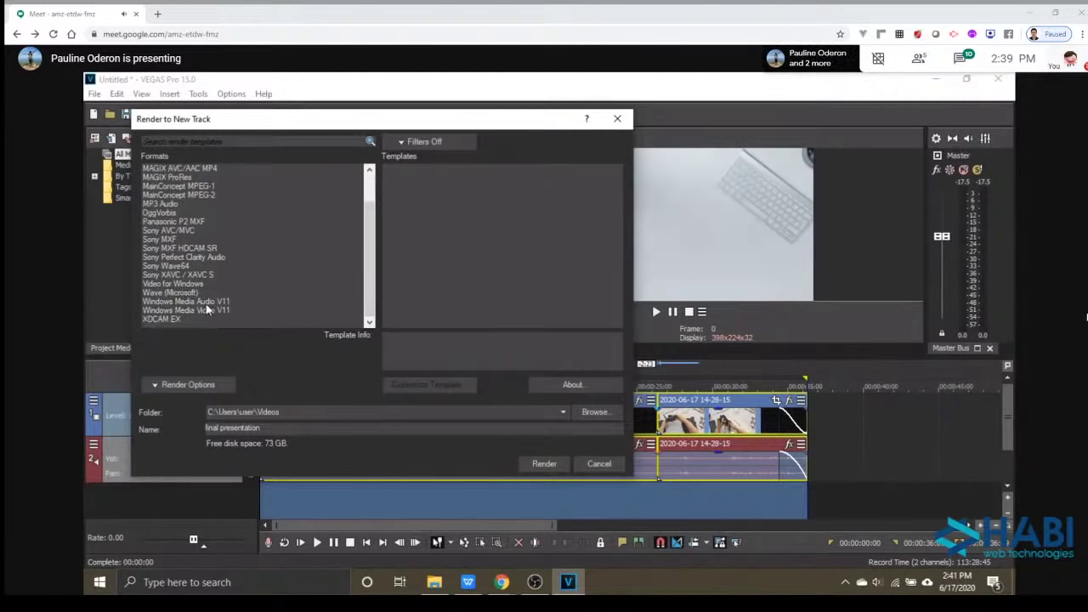
{"action": "left_click", "coordinate": [185, 284]}
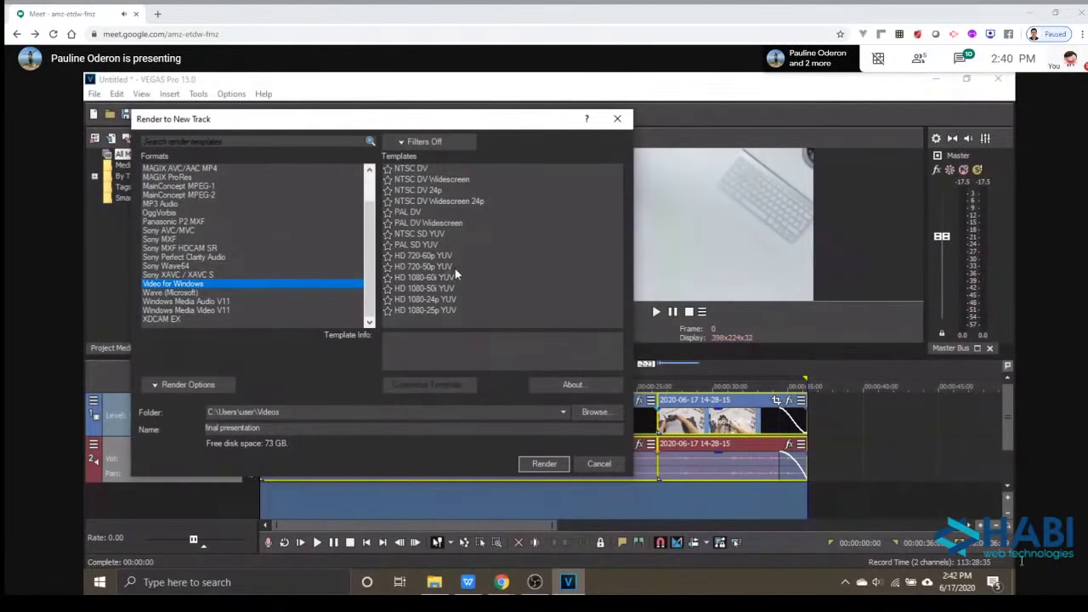
{"action": "left_click", "coordinate": [430, 265]}
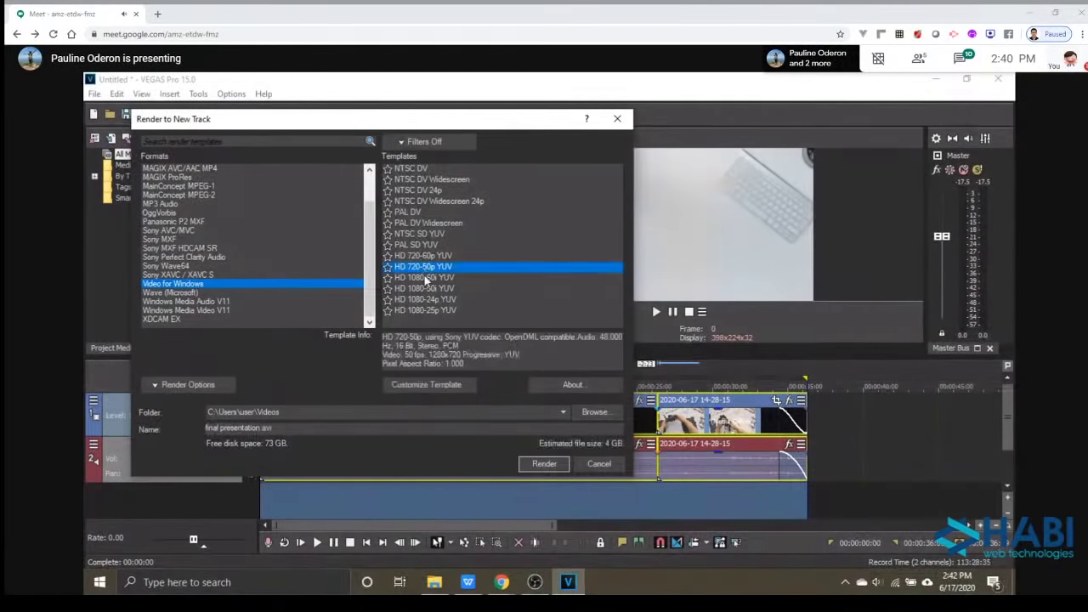
{"action": "key", "text": "Up"}
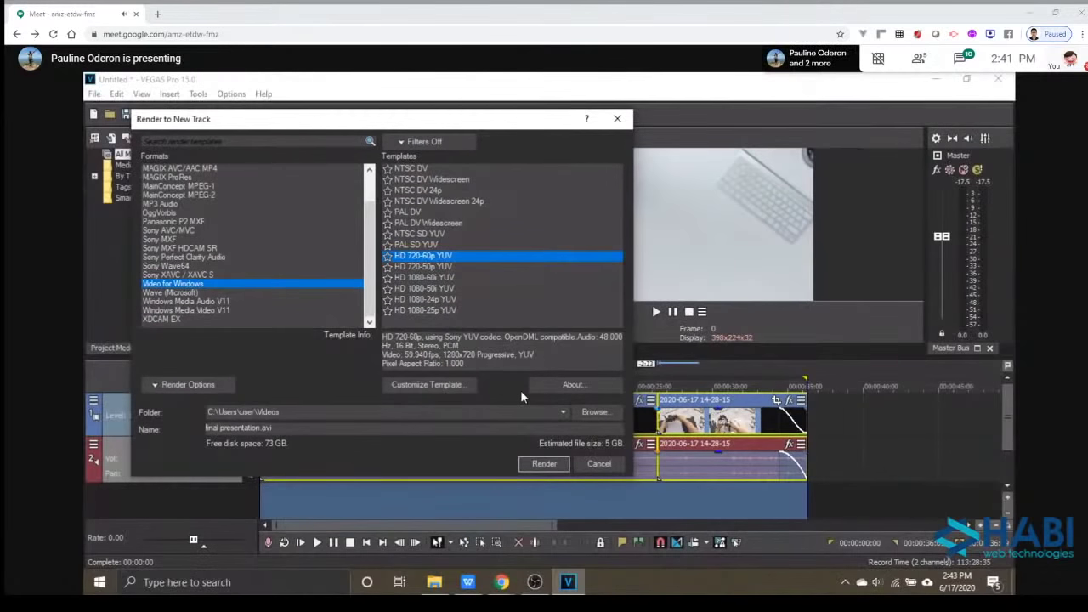
{"action": "left_click", "coordinate": [544, 461]}
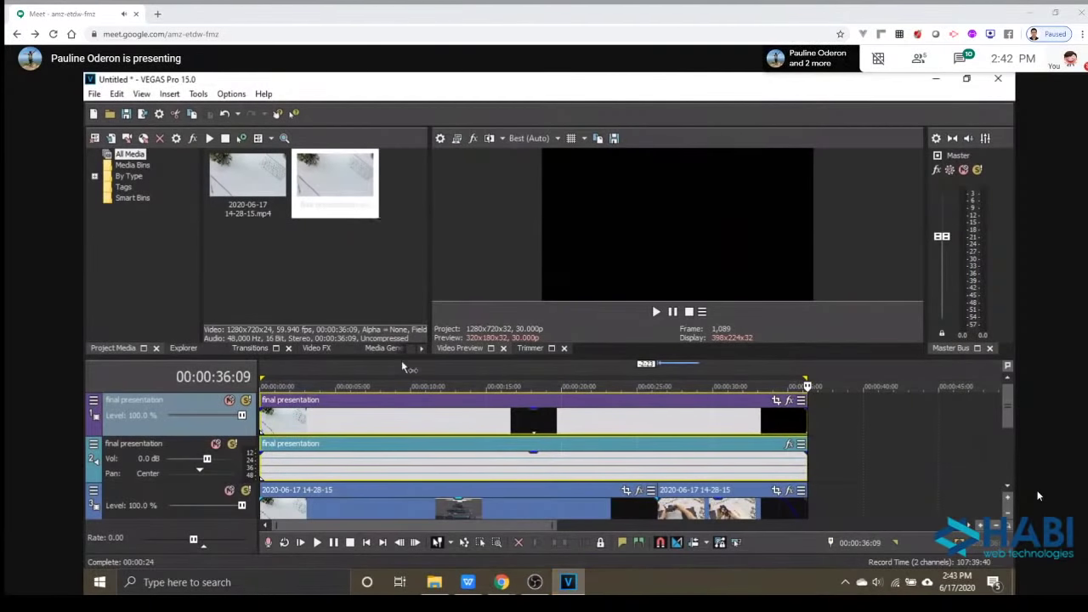
Switch to the Videos folder in File Explorer, play the rendered final presentation video, and skip through it to check the result.
{"action": "left_click", "coordinate": [503, 585]}
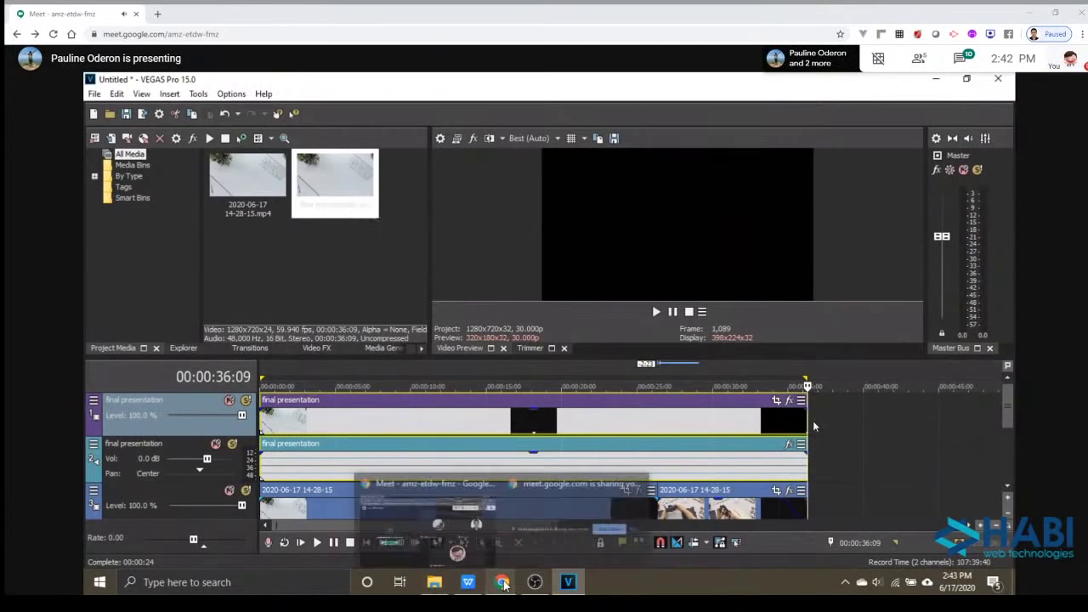
{"action": "left_click", "coordinate": [436, 585]}
{"action": "left_click", "coordinate": [800, 474]}
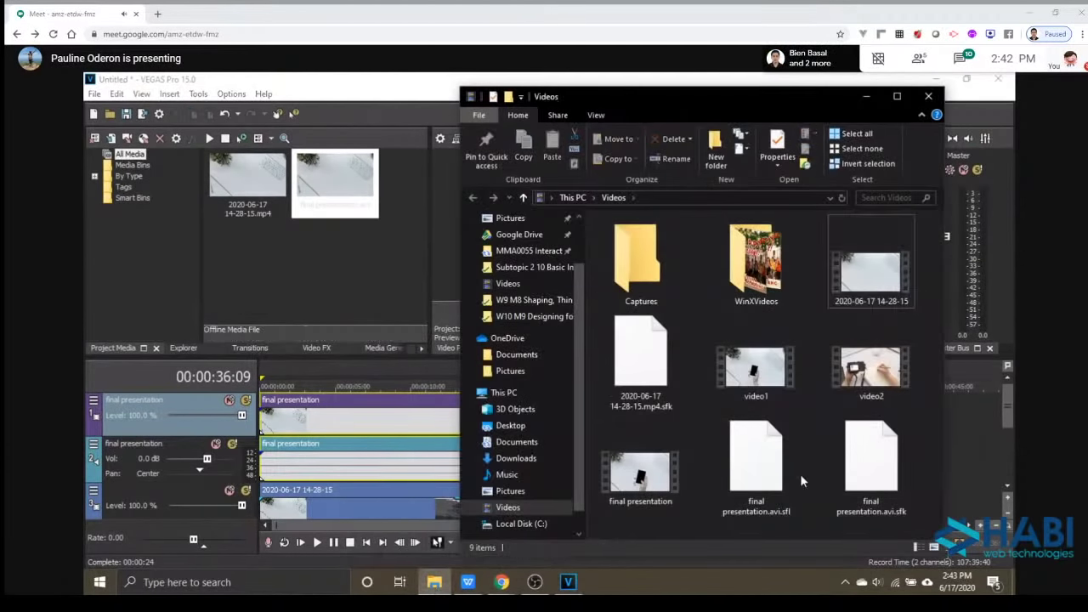
{"action": "left_click", "coordinate": [763, 376]}
{"action": "double_click", "coordinate": [778, 397]}
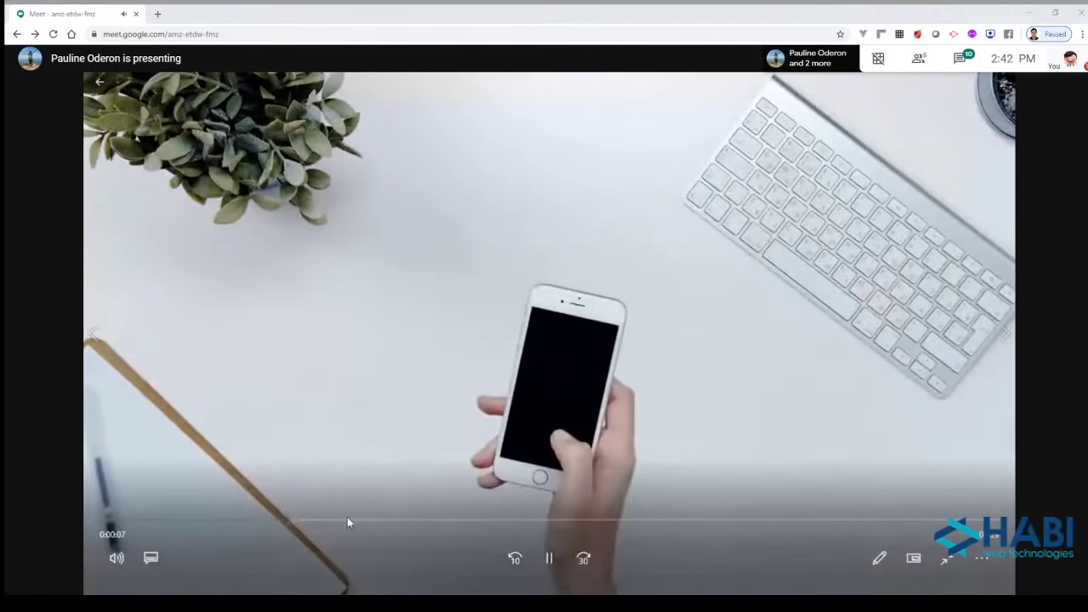
{"action": "left_click", "coordinate": [366, 519]}
{"action": "left_click", "coordinate": [514, 520]}
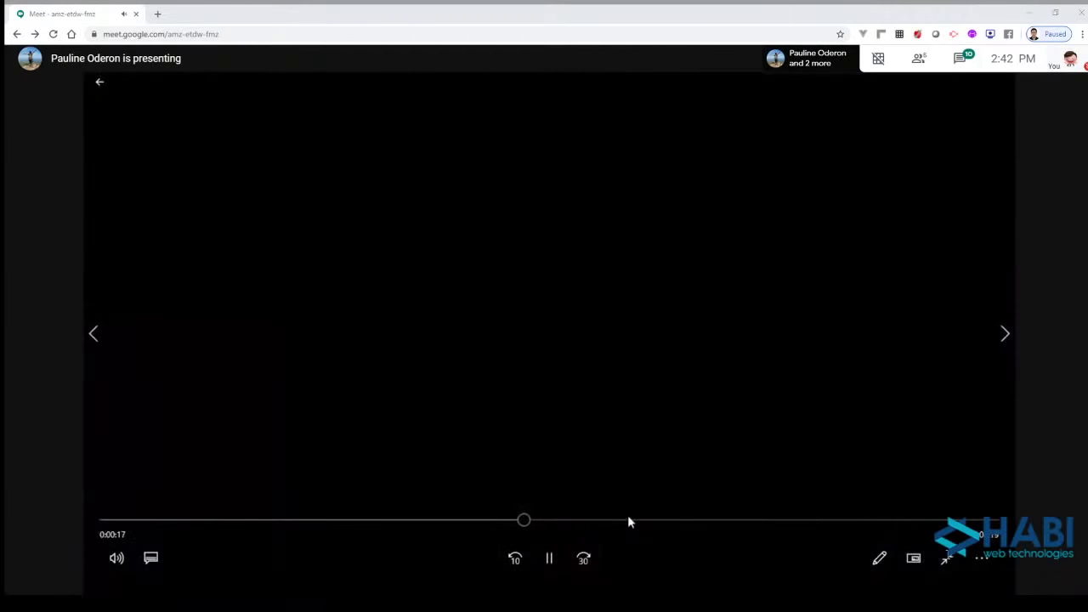
{"action": "left_click", "coordinate": [629, 520]}
{"action": "left_click", "coordinate": [739, 520]}
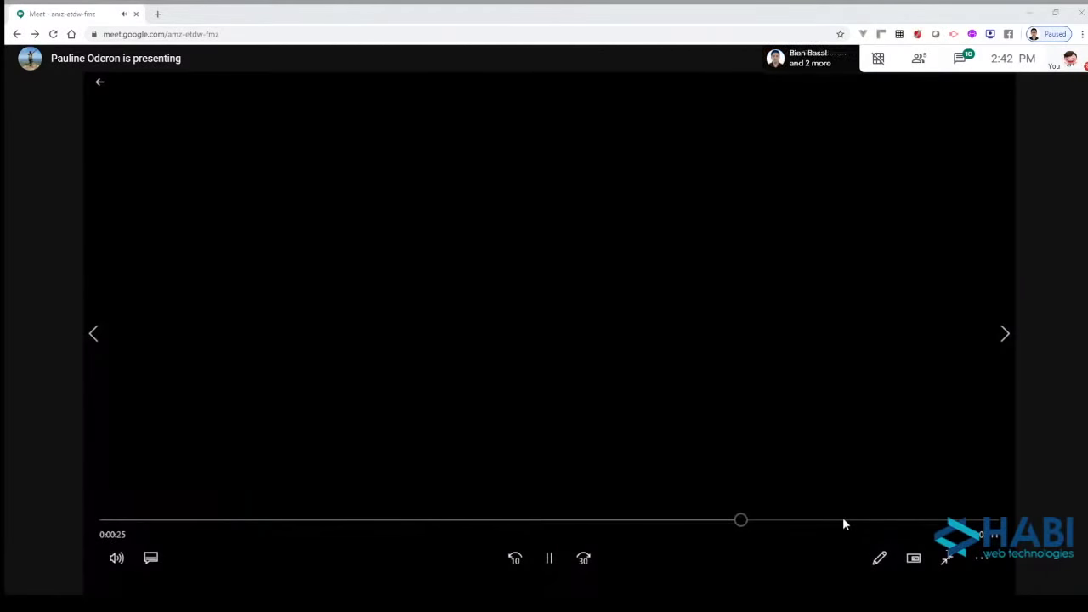
{"action": "left_click", "coordinate": [844, 518]}
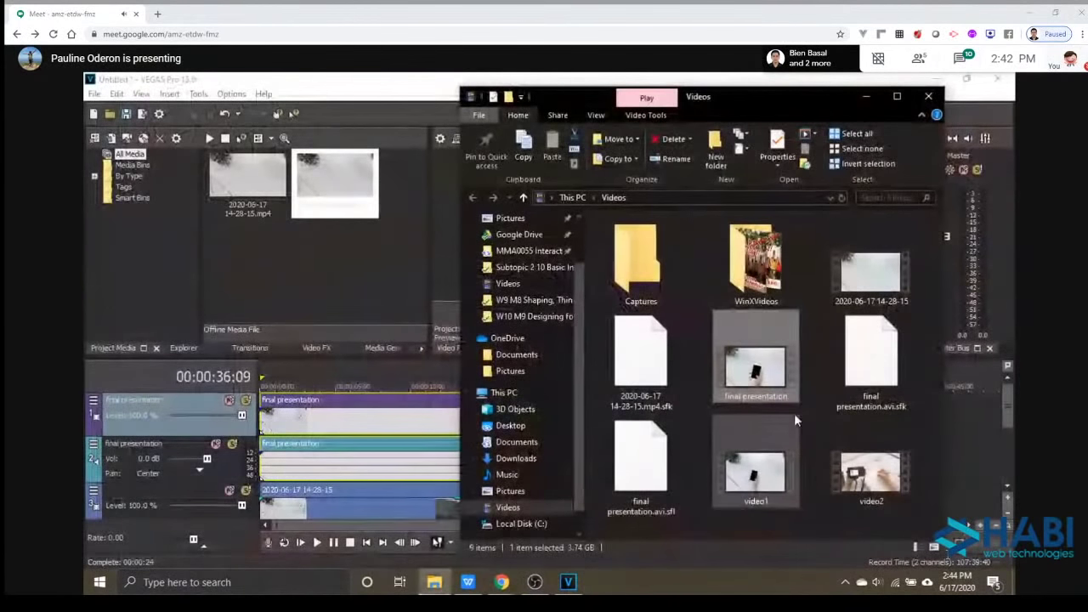
Compare video1 and video2 with the final presentation file in the Videos folder, and switch back to VEGAS Pro.
{"action": "left_click", "coordinate": [788, 443]}
{"action": "left_click", "coordinate": [871, 472]}
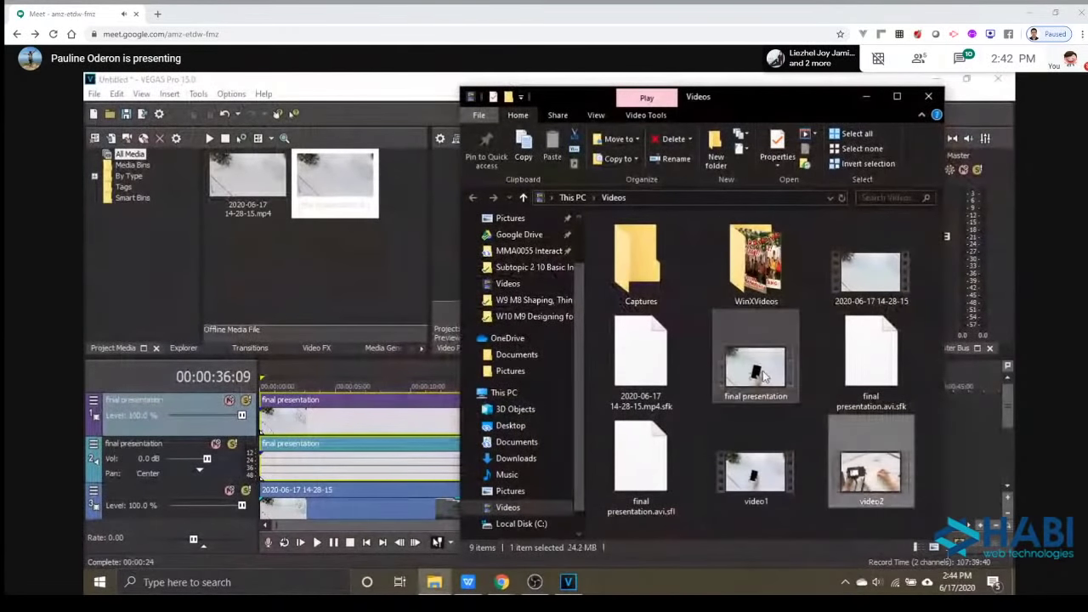
{"action": "left_click", "coordinate": [758, 370]}
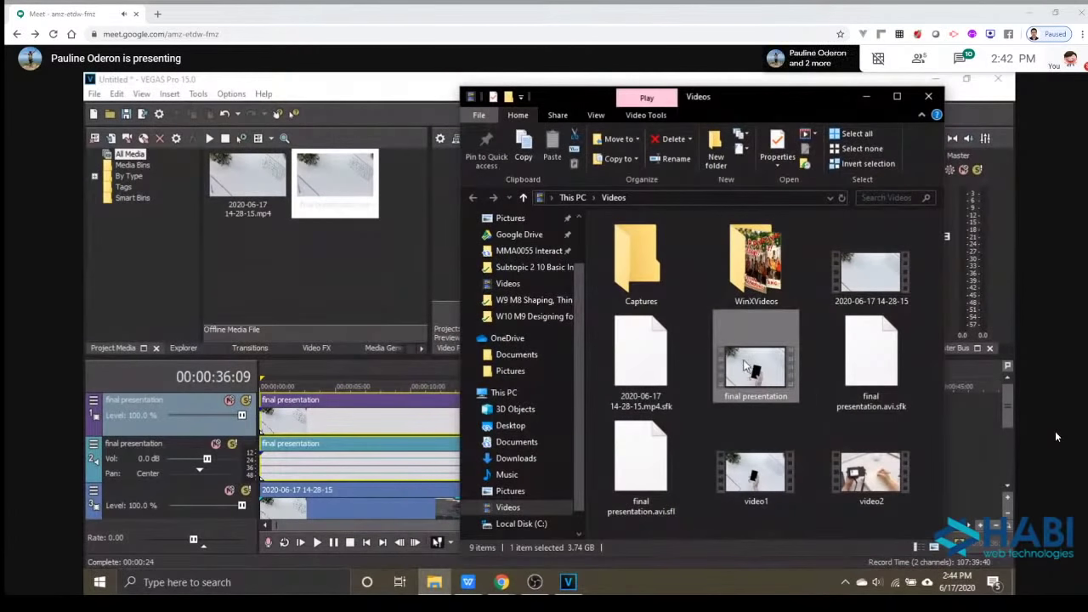
{"action": "left_click", "coordinate": [334, 286]}
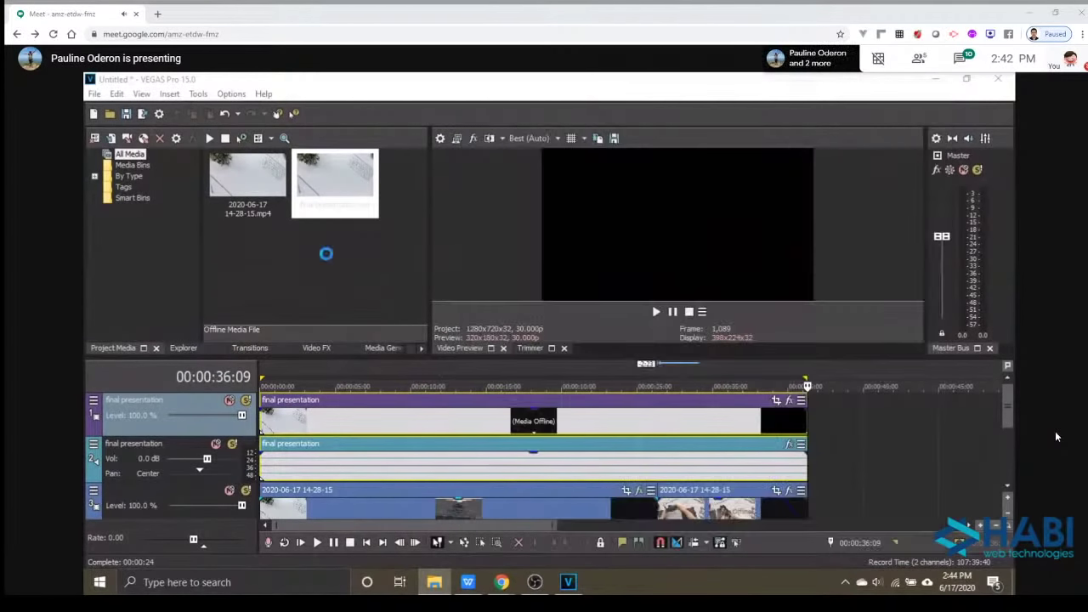
Delete the rendered final presentation video and audio clips from the two upper timeline tracks.
{"action": "scroll", "coordinate": [624, 474], "scroll_direction": "up", "scroll_amount": 10}
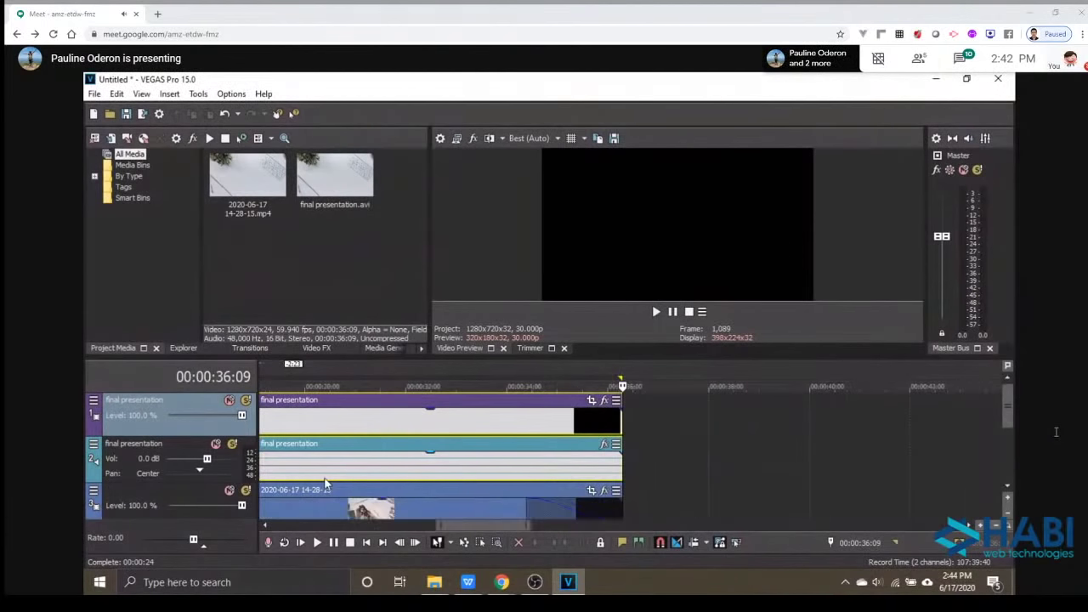
{"action": "scroll", "coordinate": [480, 525], "scroll_direction": "down", "scroll_amount": 6}
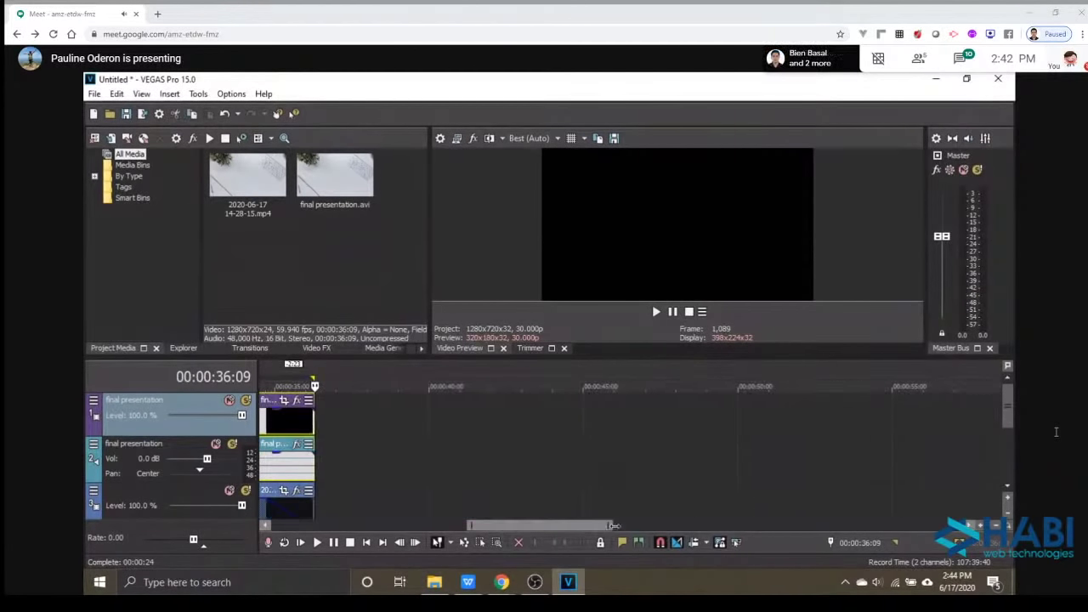
{"action": "scroll", "coordinate": [459, 531], "scroll_direction": "down", "scroll_amount": 6}
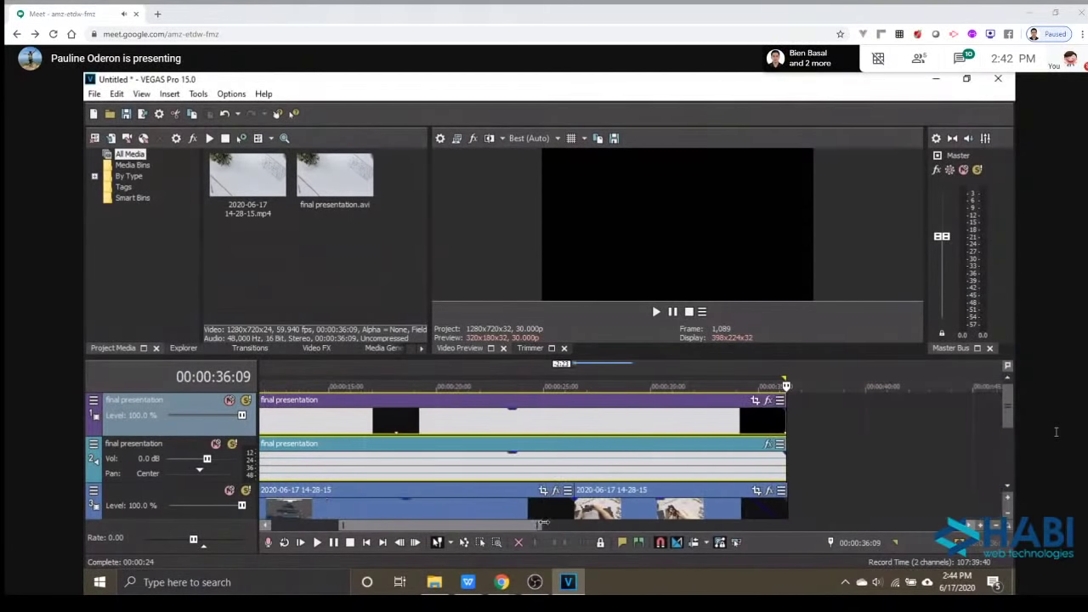
{"action": "left_click", "coordinate": [725, 417]}
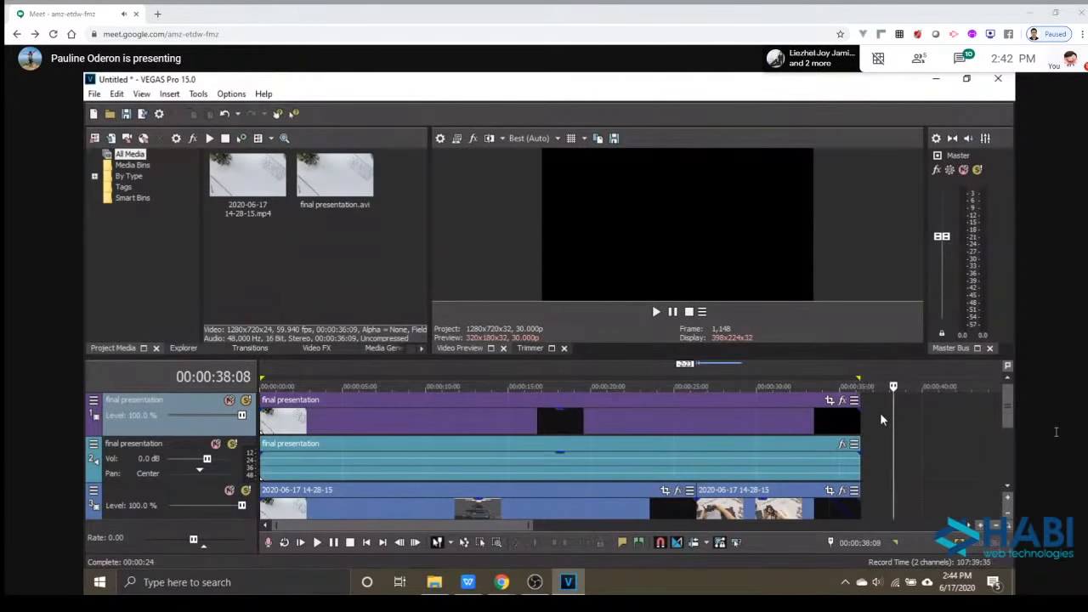
{"action": "key", "text": "ctrl+Home"}
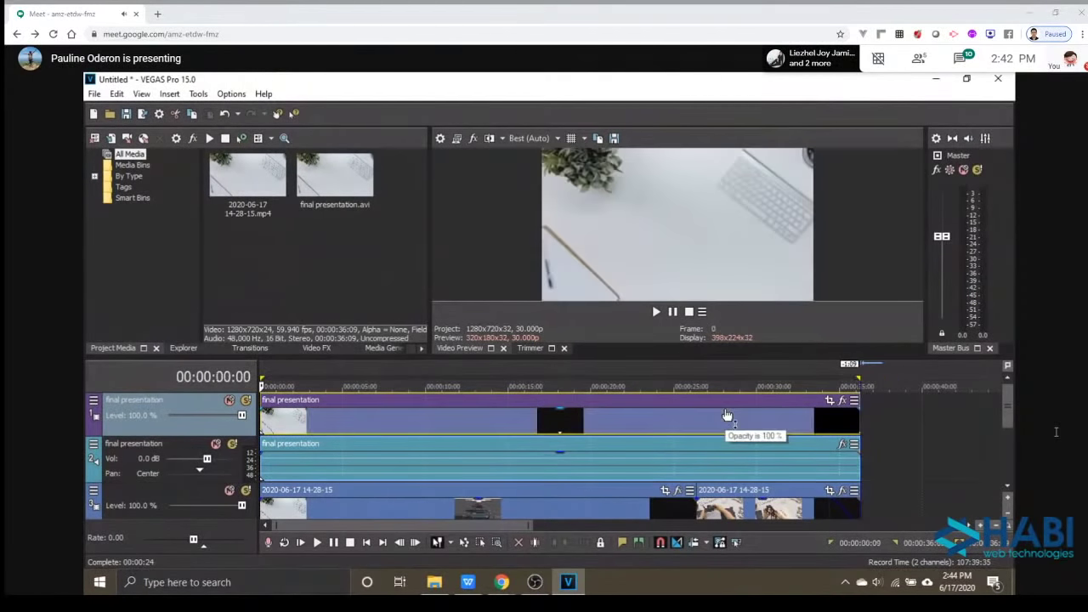
{"action": "double_click", "coordinate": [716, 421]}
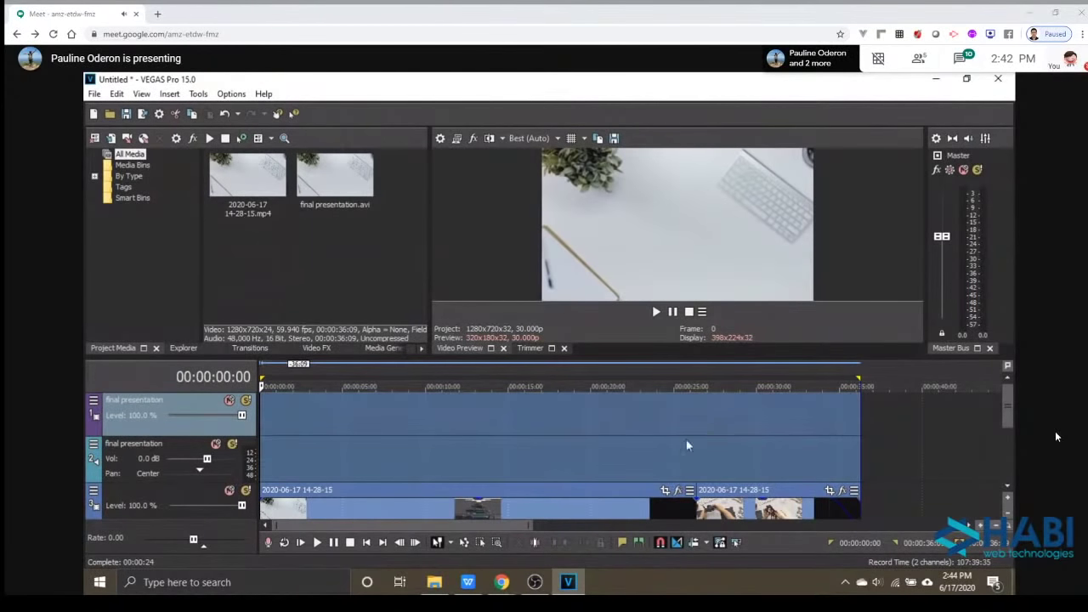
Remove the two empty final presentation tracks and select all the remaining original clips.
{"action": "scroll", "coordinate": [689, 445], "scroll_direction": "down", "scroll_amount": 3}
{"action": "mouse_move", "coordinate": [1008, 415]}
{"action": "left_mouse_down"}
{"action": "mouse_move", "coordinate": [1007, 451]}
{"action": "mouse_move", "coordinate": [1008, 408]}
{"action": "left_mouse_up"}
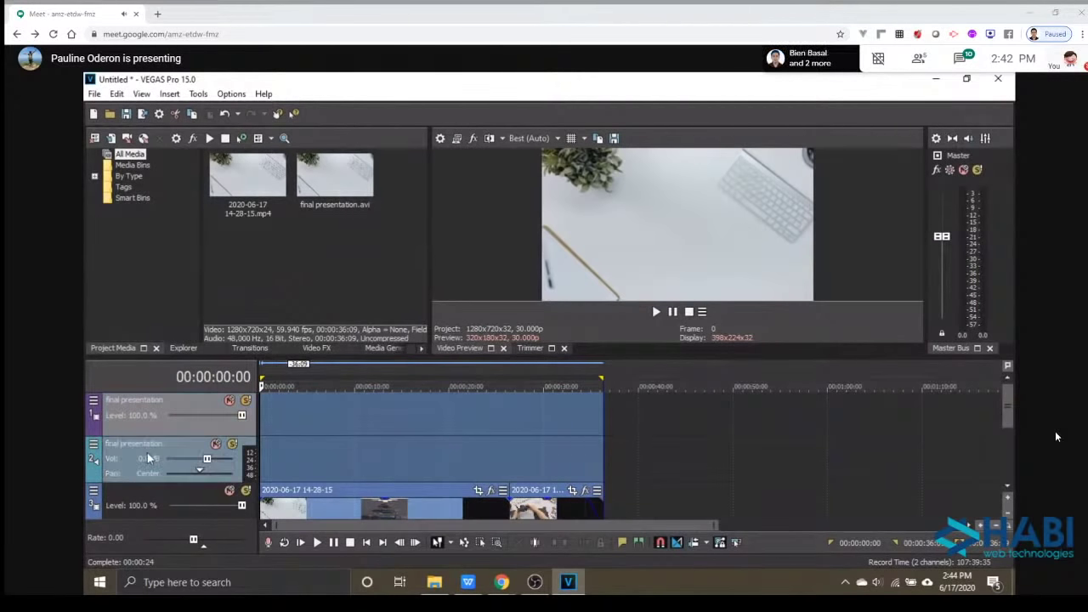
{"action": "key", "text": "ctrl+a"}
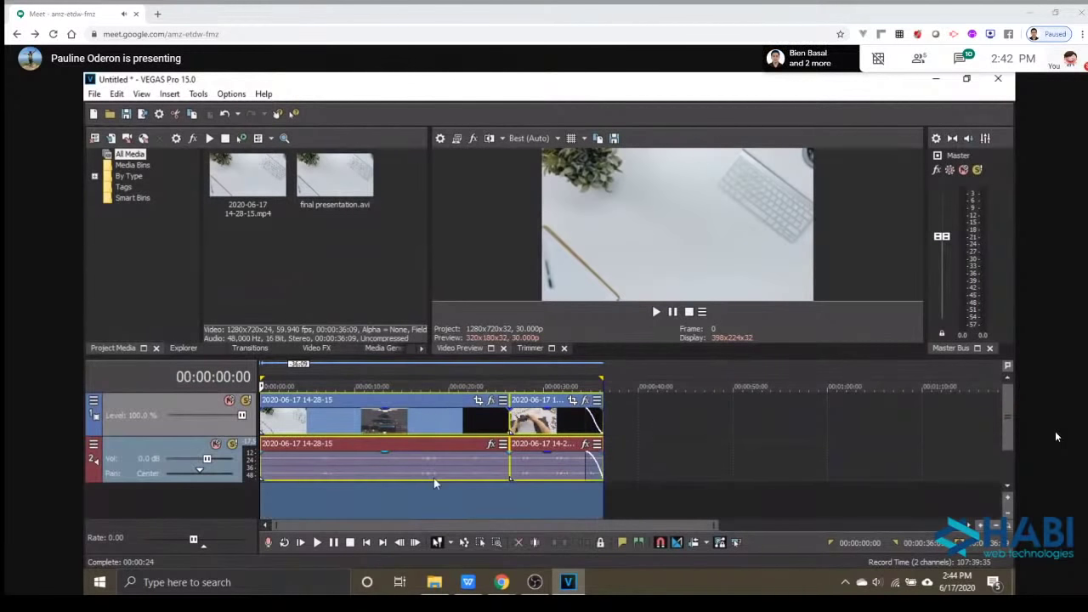
Start rendering to a new track and compare the HD 720-60p YUV and HD 720-50p YUV templates for Video for Windows.
{"action": "key", "text": "ctrl+m"}
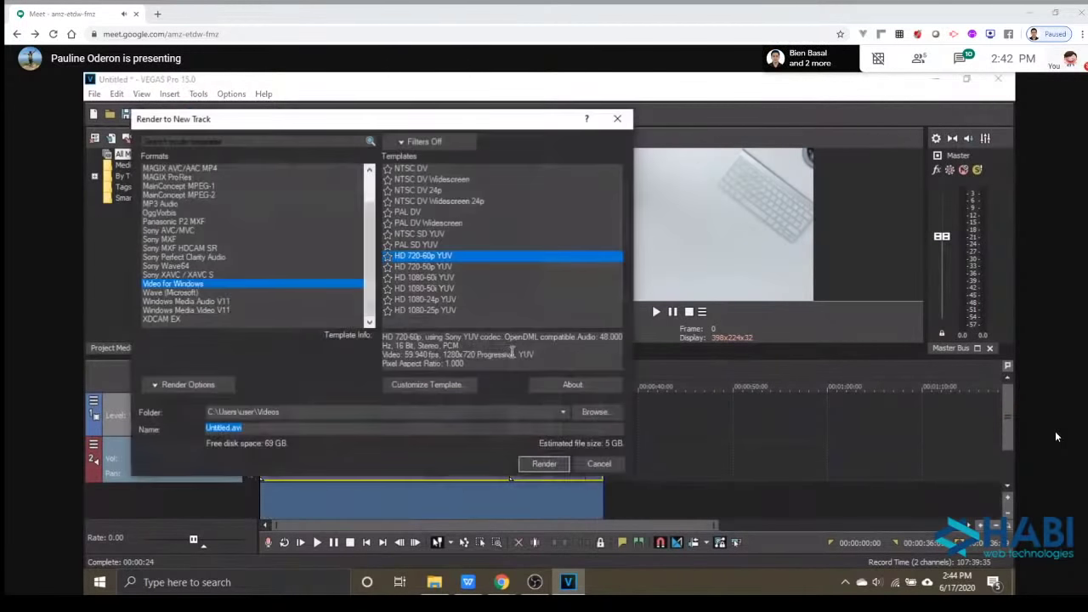
{"action": "left_click", "coordinate": [460, 255]}
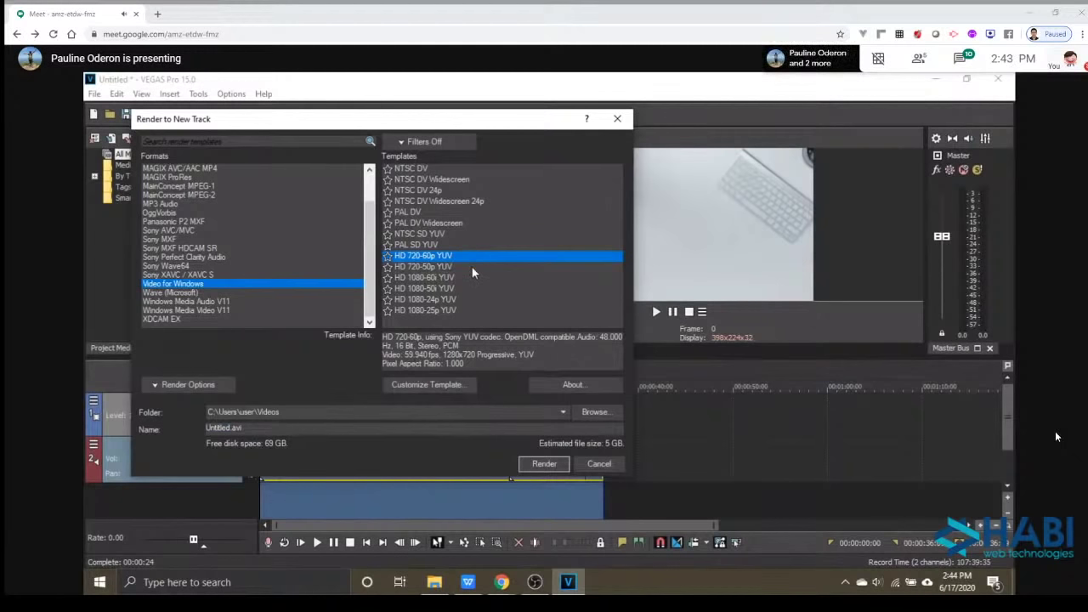
{"action": "left_click", "coordinate": [475, 267]}
{"action": "key", "text": "Up"}
{"action": "left_click", "coordinate": [555, 277]}
{"action": "left_click", "coordinate": [464, 266]}
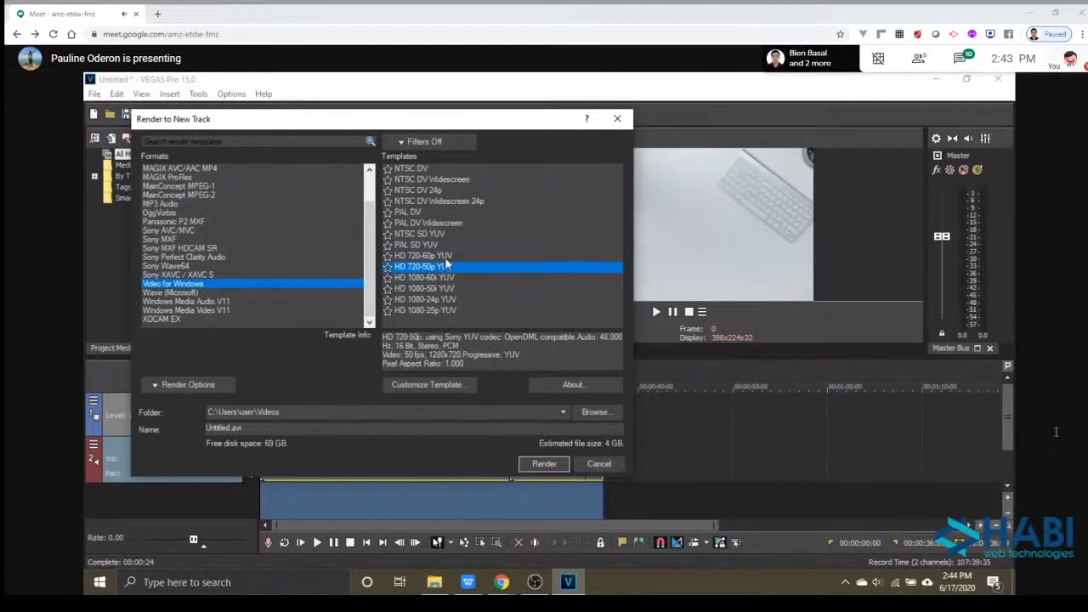
{"action": "left_click", "coordinate": [463, 256]}
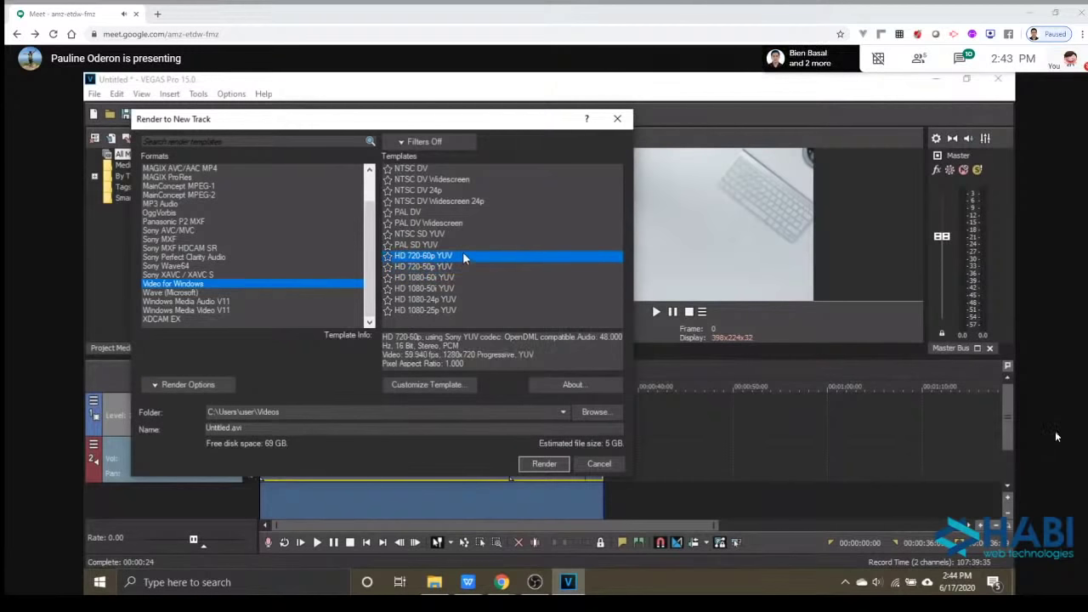
Look through the Windows Media Audio V11 and Wave (Microsoft) formats, inspecting the 44,100 Hz, 24 Bit, Stereo, PCM template.
{"action": "left_click", "coordinate": [211, 303]}
{"action": "left_click", "coordinate": [211, 285]}
{"action": "left_click", "coordinate": [245, 301]}
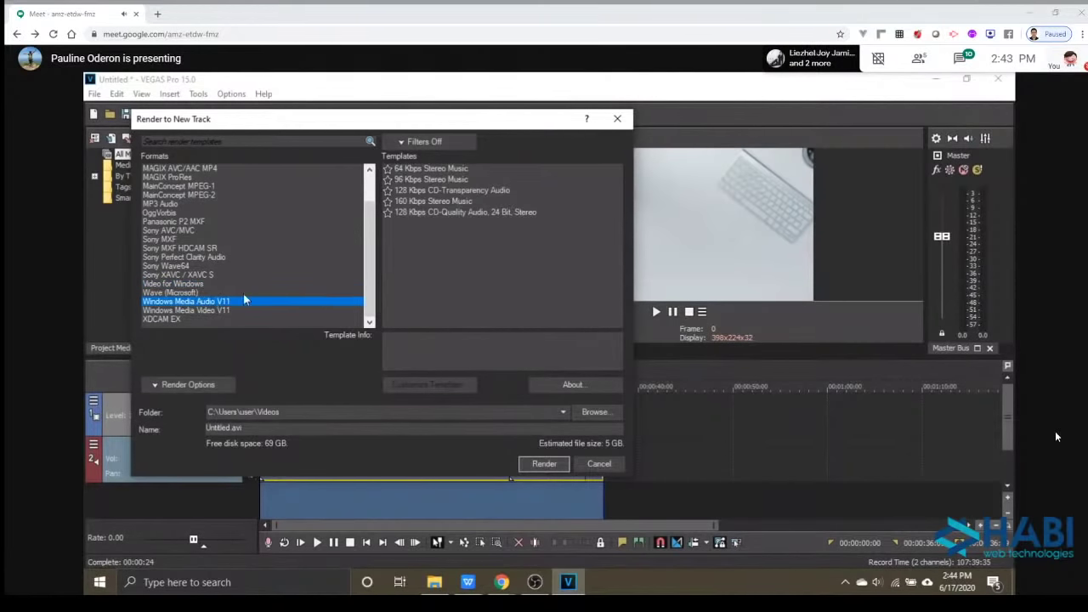
{"action": "left_click", "coordinate": [257, 285]}
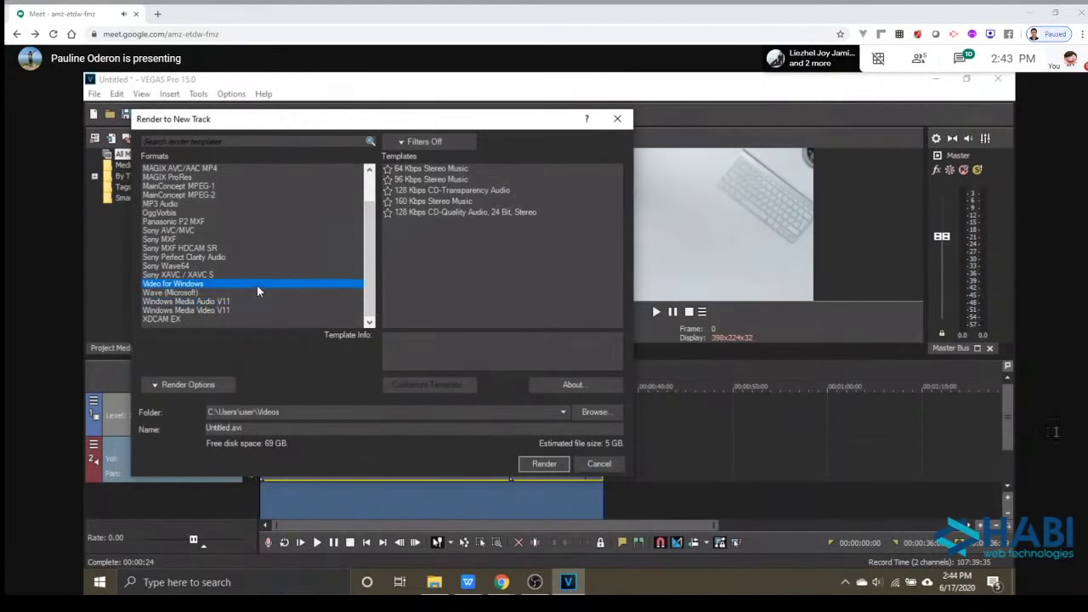
{"action": "left_click", "coordinate": [257, 292]}
{"action": "left_click", "coordinate": [417, 181]}
{"action": "left_click", "coordinate": [415, 202]}
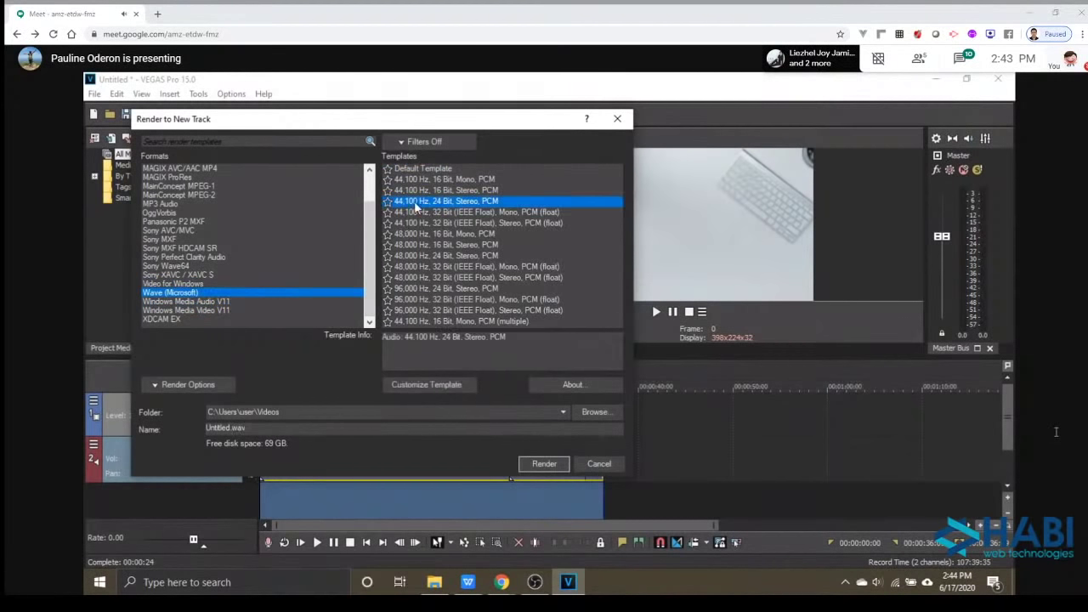
Return to the Video for Windows format and examine its NTSC DV, PAL DV and HD 720 YUV templates.
{"action": "left_click", "coordinate": [233, 285]}
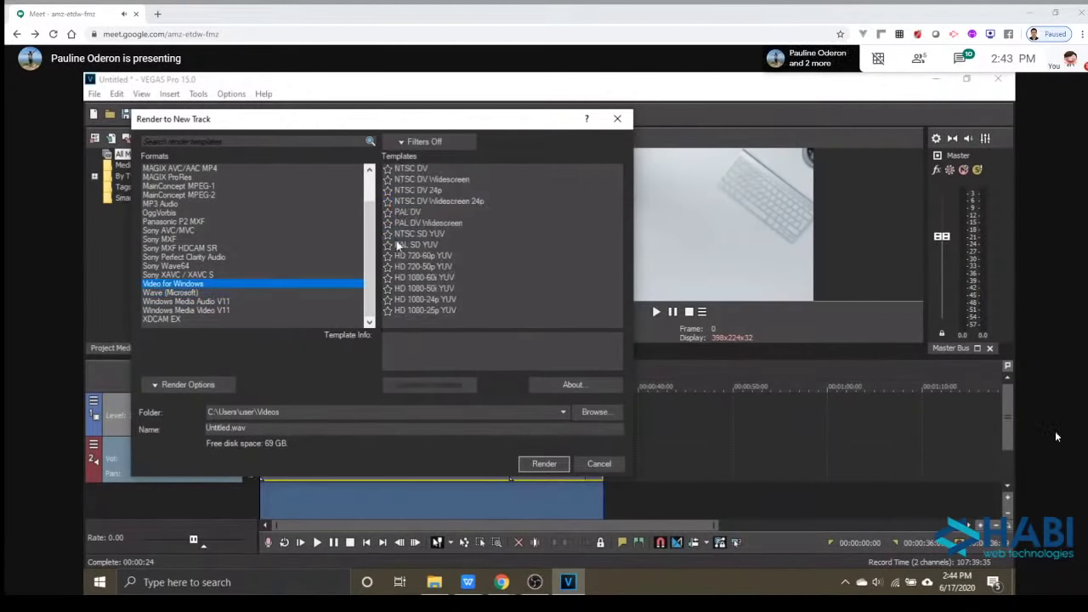
{"action": "left_click", "coordinate": [423, 190]}
{"action": "left_click", "coordinate": [425, 202]}
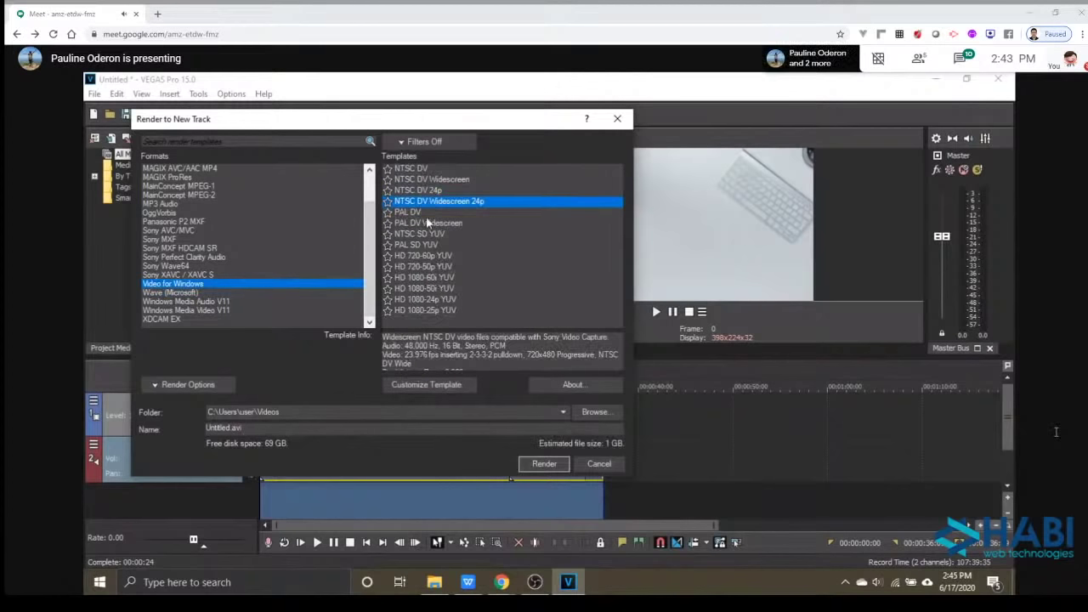
{"action": "left_click", "coordinate": [425, 222]}
{"action": "left_click", "coordinate": [418, 256]}
{"action": "left_click", "coordinate": [432, 267]}
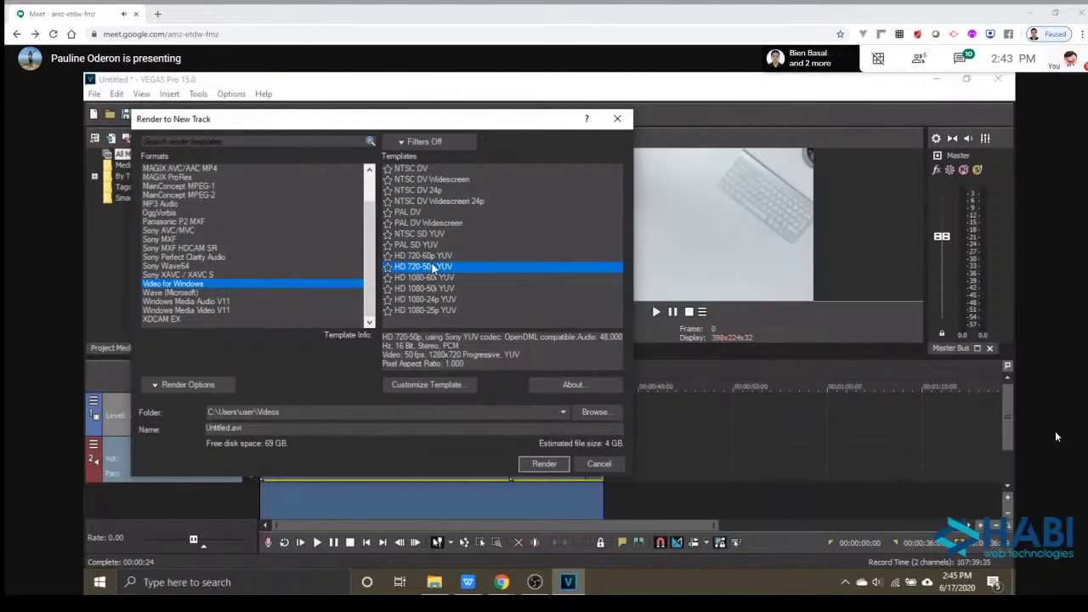
Browse the MAGIX AVC/AAC MP4 render templates, including the Internet HD 720p and Blu-ray options.
{"action": "scroll", "coordinate": [189, 194], "scroll_direction": "up", "scroll_amount": 3}
{"action": "left_click", "coordinate": [192, 195]}
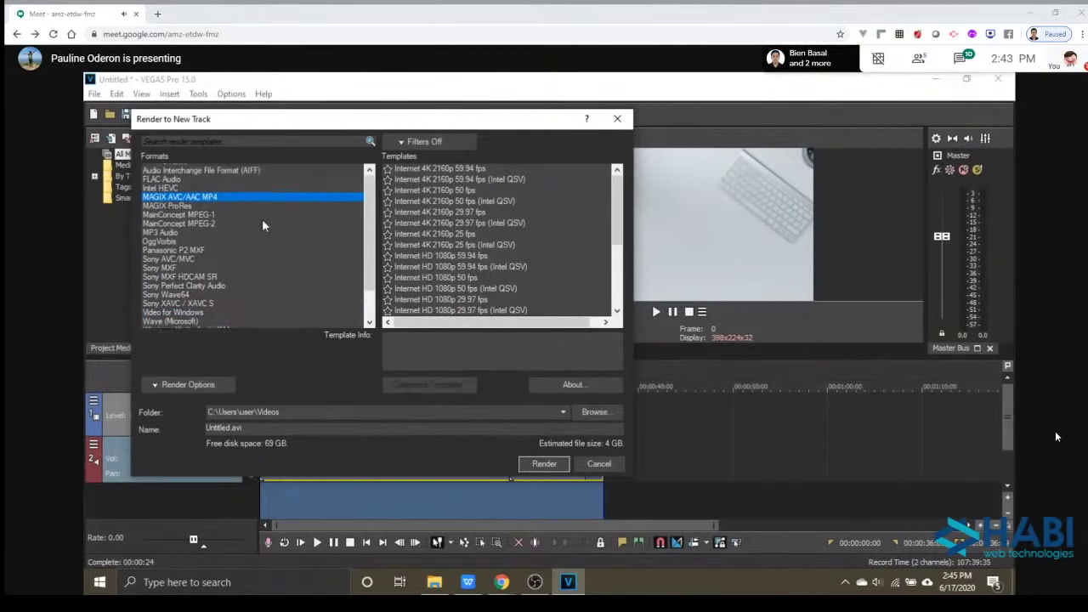
{"action": "scroll", "coordinate": [442, 231], "scroll_direction": "down", "scroll_amount": 2}
{"action": "scroll", "coordinate": [449, 240], "scroll_direction": "down", "scroll_amount": 1}
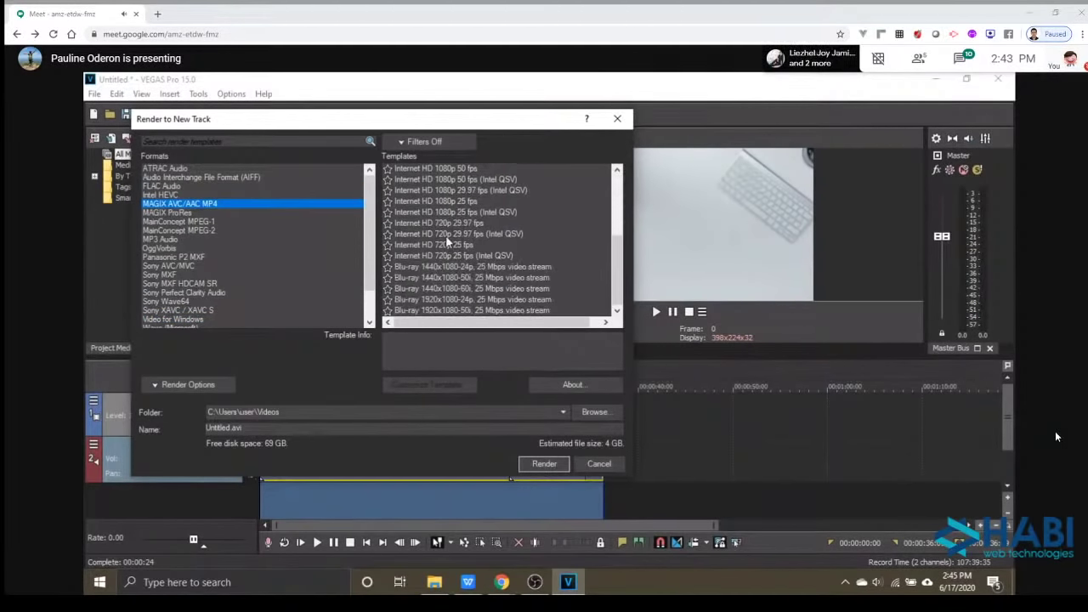
{"action": "scroll", "coordinate": [192, 293], "scroll_direction": "down", "scroll_amount": 2}
Compare the Wave (Microsoft) and Windows Media Audio V11 template lists, and slightly enlarge the render dialog.
{"action": "left_click", "coordinate": [189, 292]}
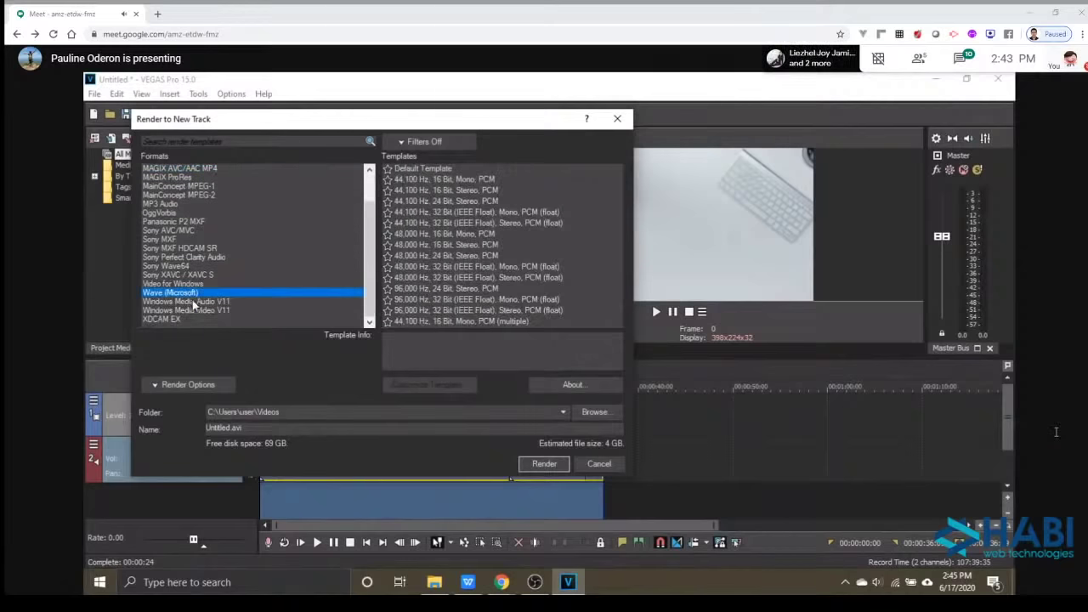
{"action": "left_click", "coordinate": [192, 301]}
{"action": "left_click", "coordinate": [199, 295]}
{"action": "left_click", "coordinate": [204, 302]}
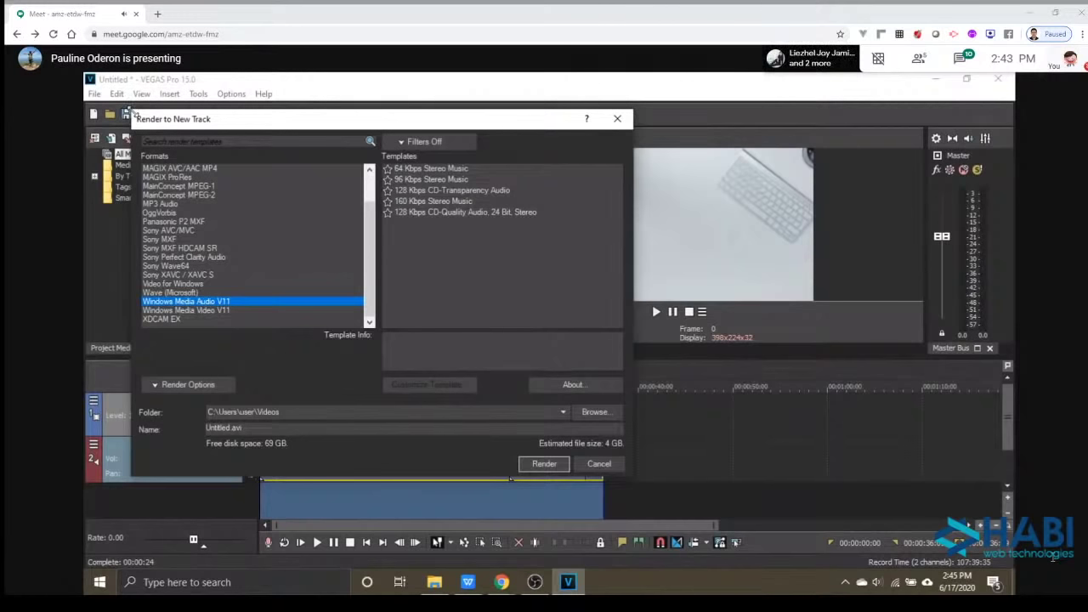
{"action": "left_click_drag", "start_coordinate": [130, 110], "coordinate": [129, 104]}
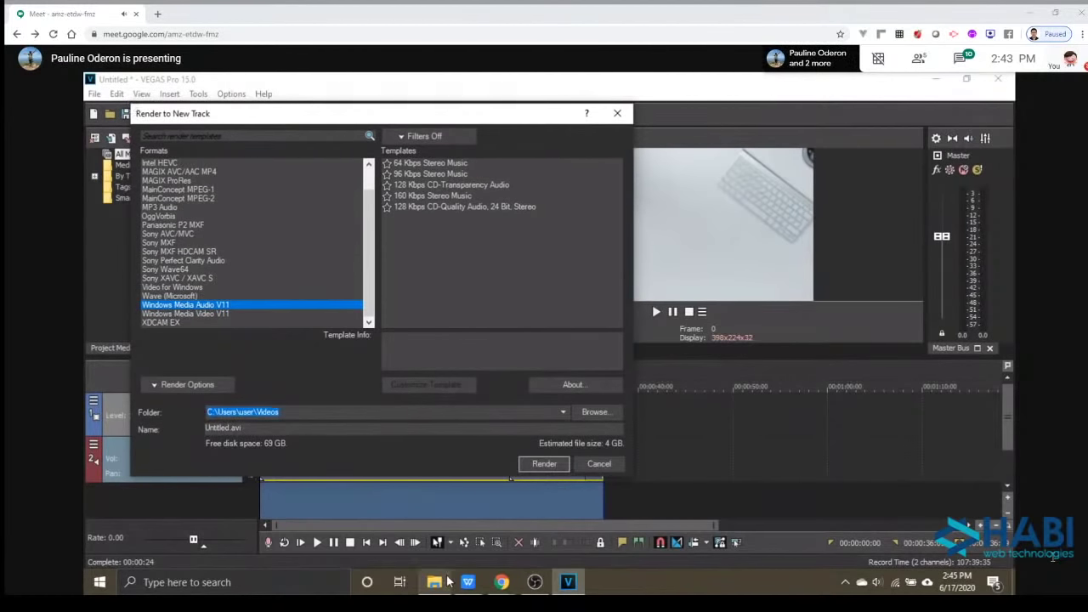
{"action": "mouse_move", "coordinate": [447, 580]}
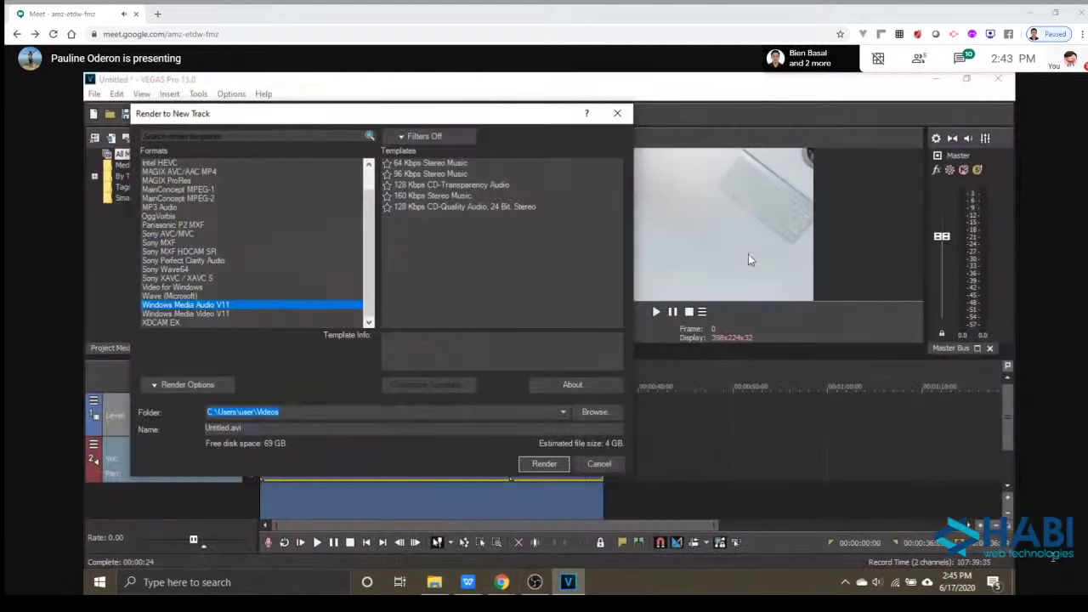
Choose the MAGIX AVC/AAC MP4 format with the Internet HD 720p 29.97 fps template, after comparing it with the 25 fps one.
{"action": "scroll", "coordinate": [215, 262], "scroll_direction": "up", "scroll_amount": 2}
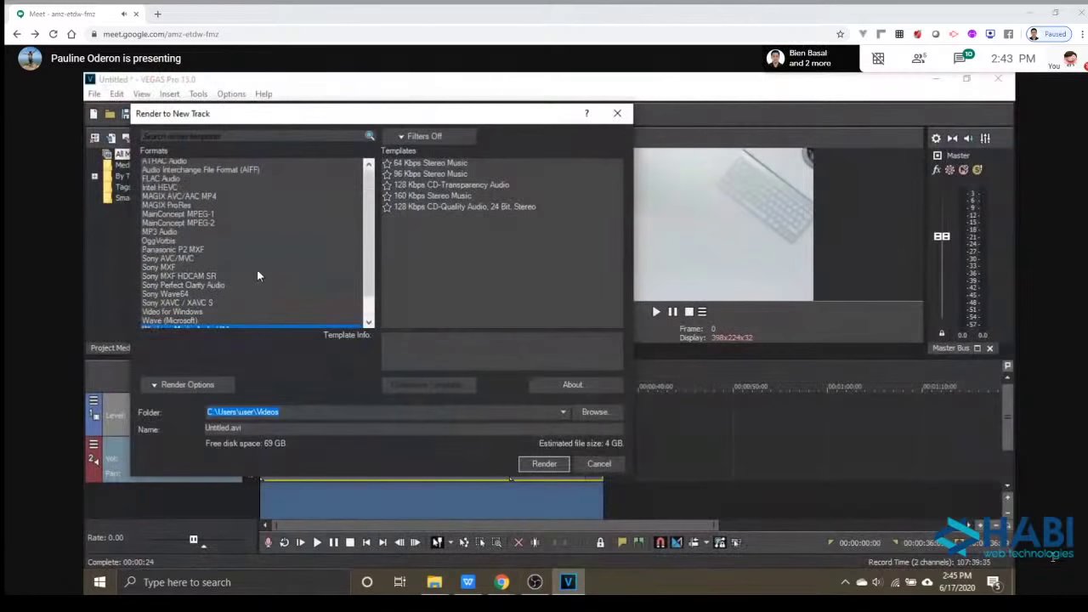
{"action": "left_click", "coordinate": [208, 197]}
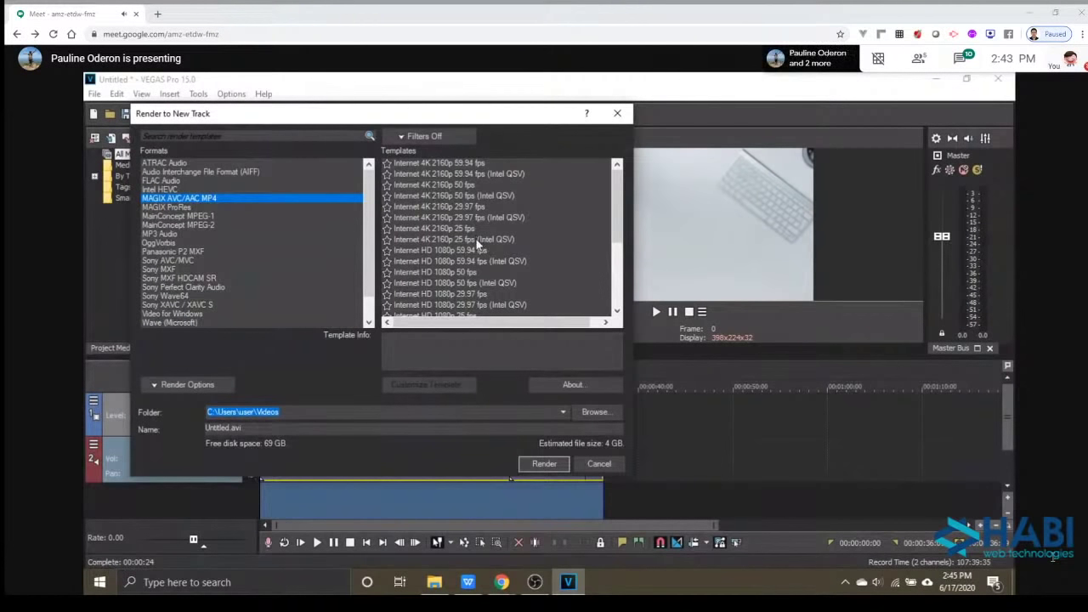
{"action": "scroll", "coordinate": [475, 246], "scroll_direction": "down", "scroll_amount": 2}
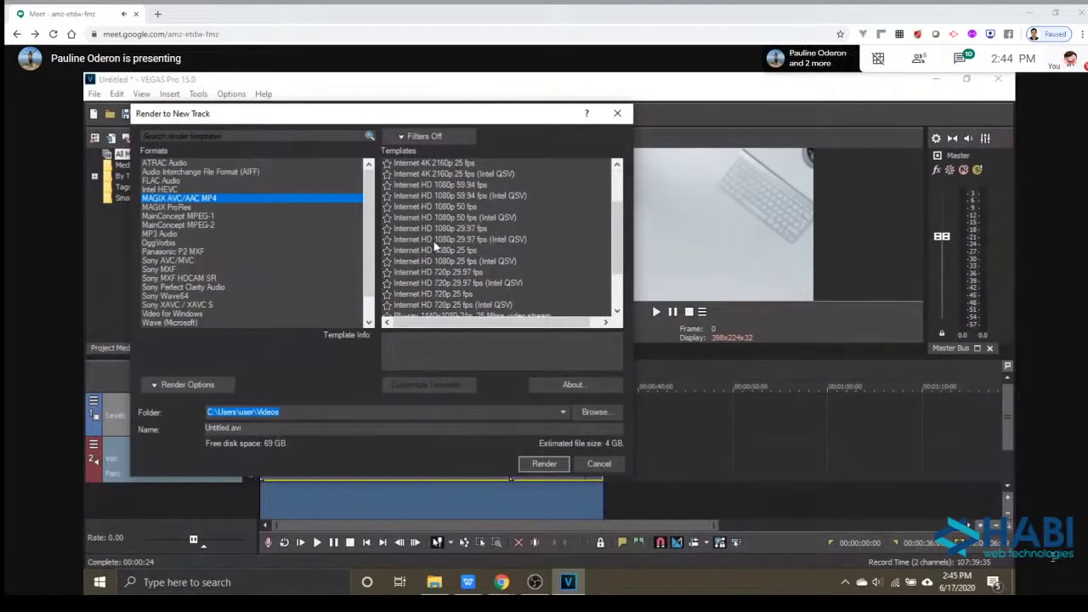
{"action": "scroll", "coordinate": [437, 245], "scroll_direction": "down", "scroll_amount": 2}
{"action": "scroll", "coordinate": [512, 255], "scroll_direction": "up", "scroll_amount": 2}
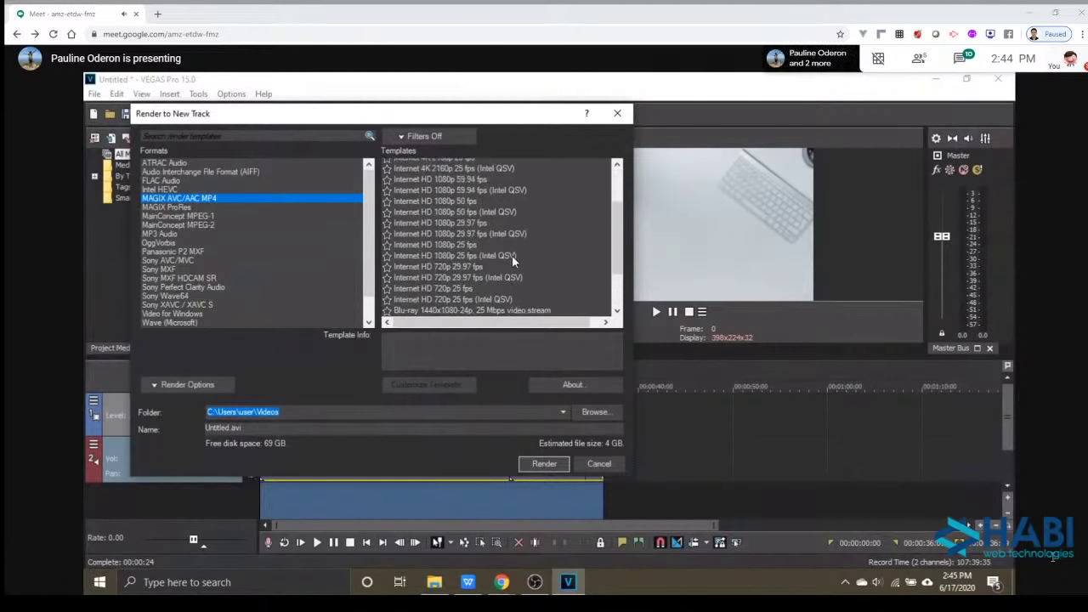
{"action": "left_click", "coordinate": [463, 273]}
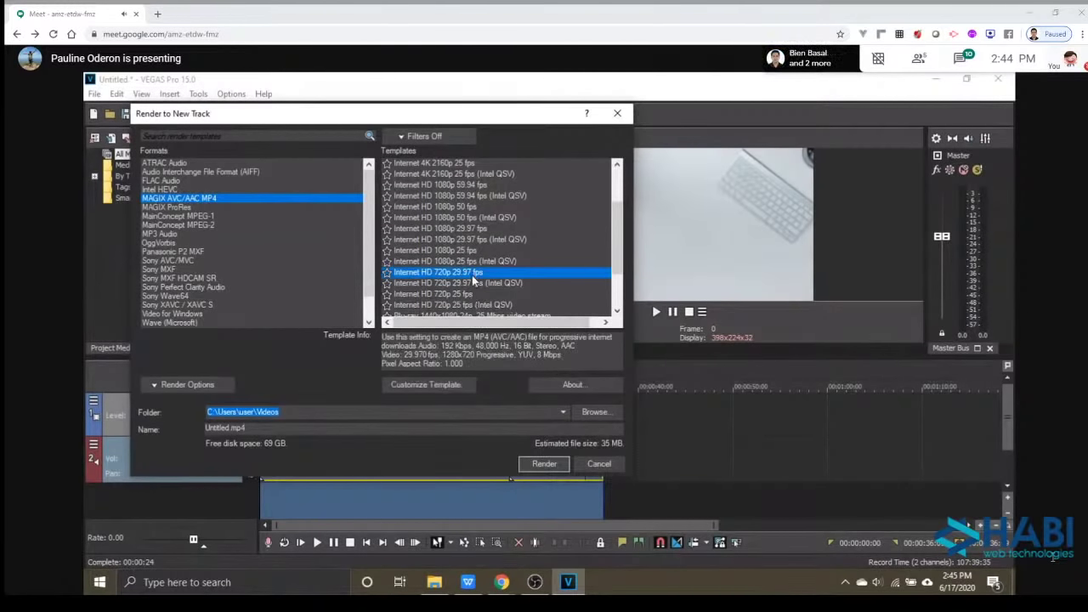
{"action": "left_click", "coordinate": [468, 295]}
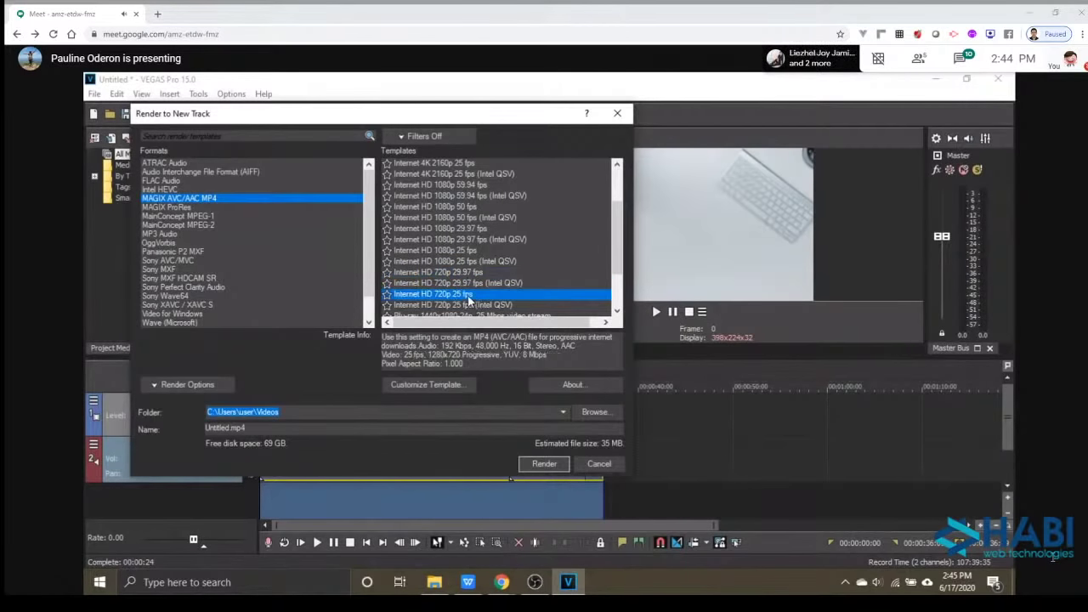
{"action": "left_click", "coordinate": [470, 271]}
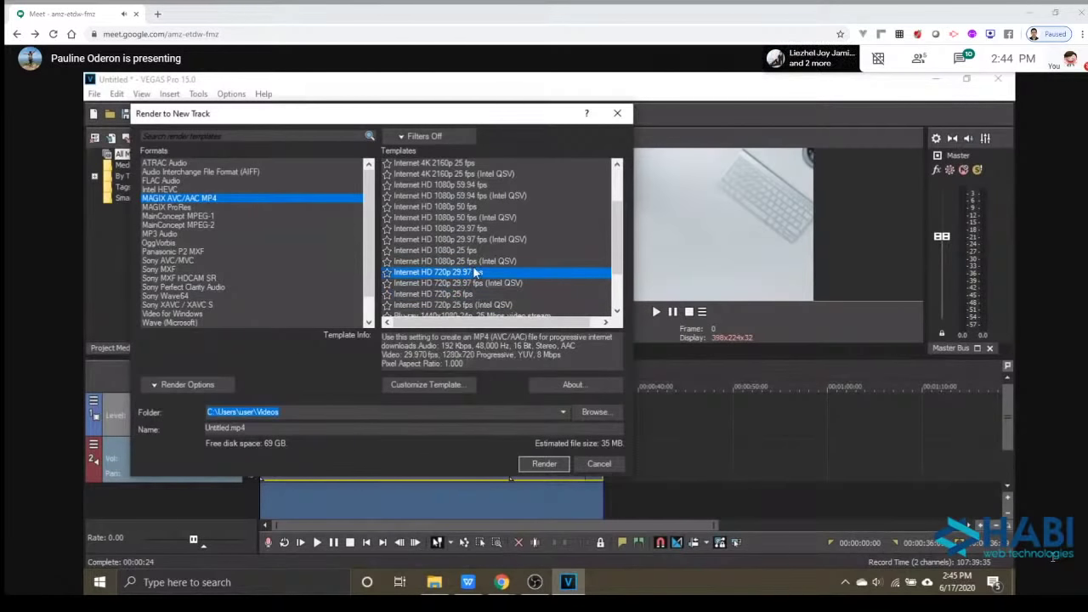
{"action": "scroll", "coordinate": [475, 272], "scroll_direction": "up", "scroll_amount": 1}
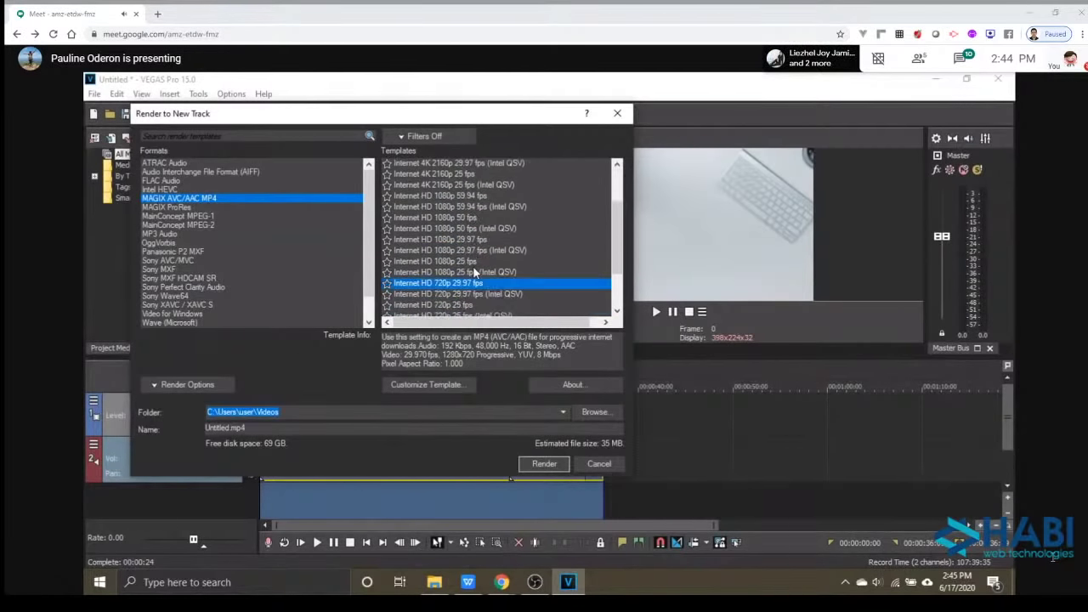
{"action": "scroll", "coordinate": [472, 266], "scroll_direction": "down", "scroll_amount": 7}
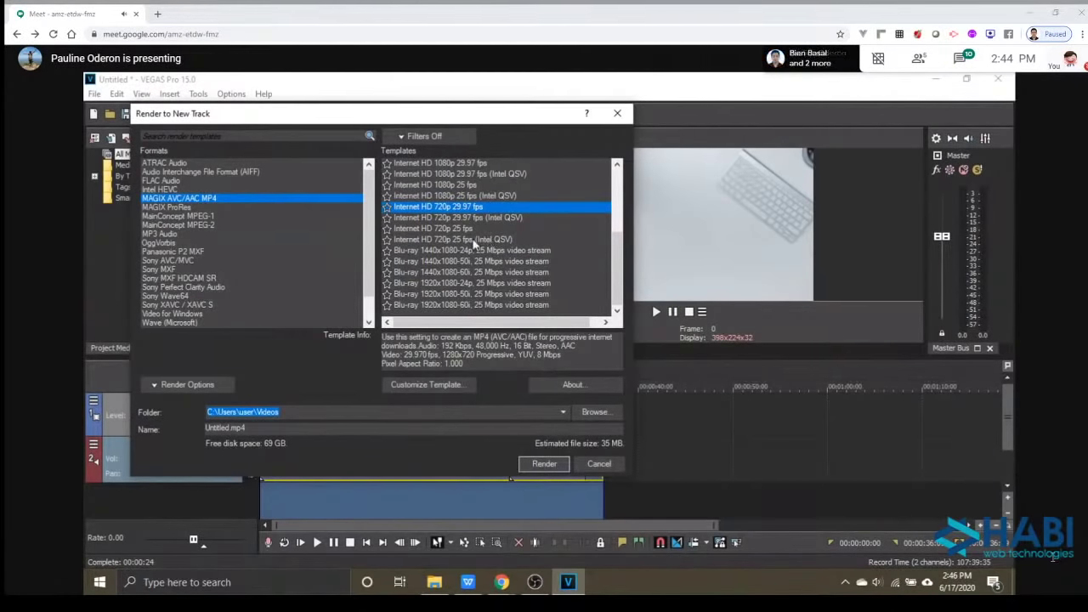
Switch to OBS Studio and open its video settings.
{"action": "left_click", "coordinate": [535, 581]}
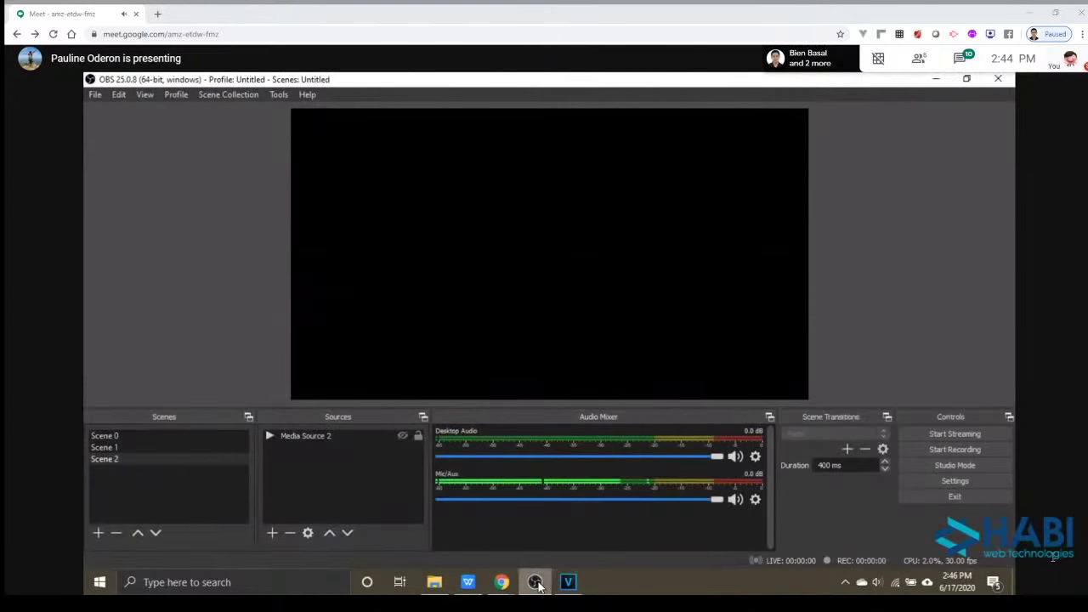
{"action": "left_click", "coordinate": [101, 96]}
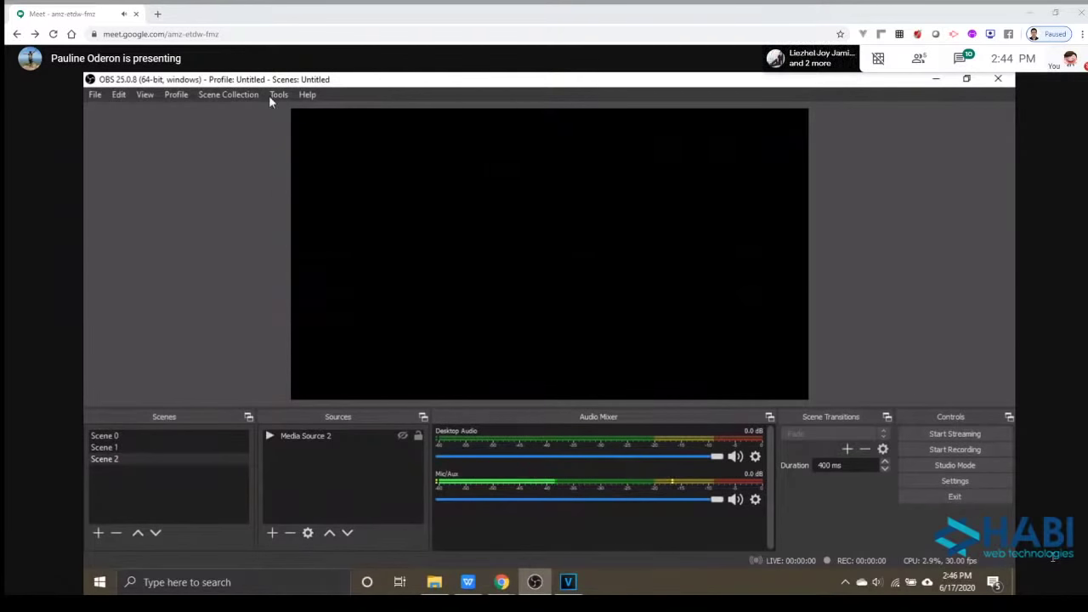
{"action": "mouse_move", "coordinate": [182, 94]}
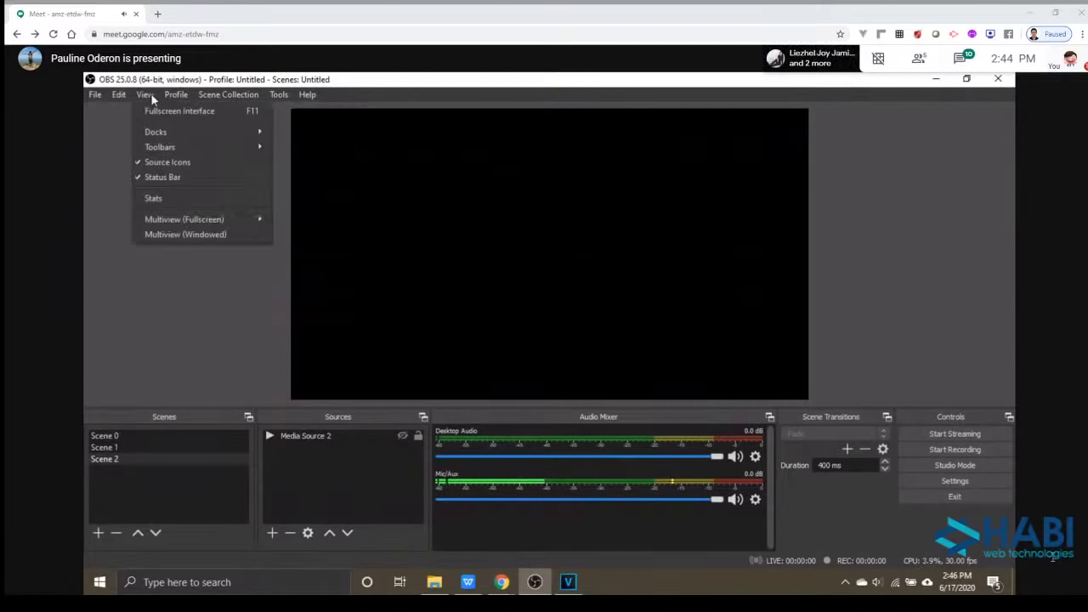
{"action": "mouse_move", "coordinate": [127, 97]}
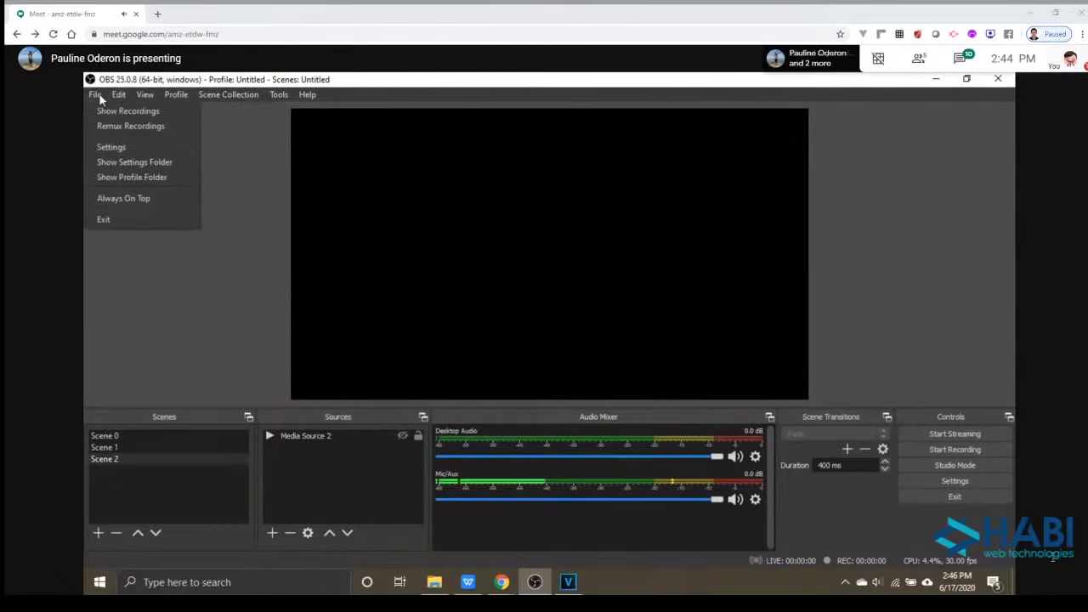
{"action": "left_click", "coordinate": [117, 152]}
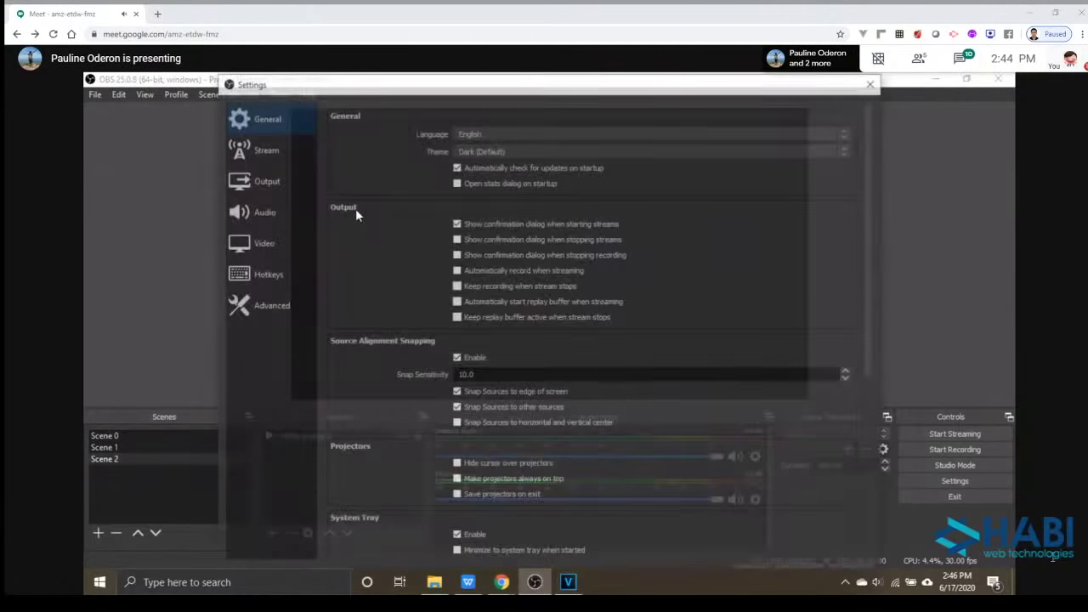
{"action": "left_click", "coordinate": [296, 237]}
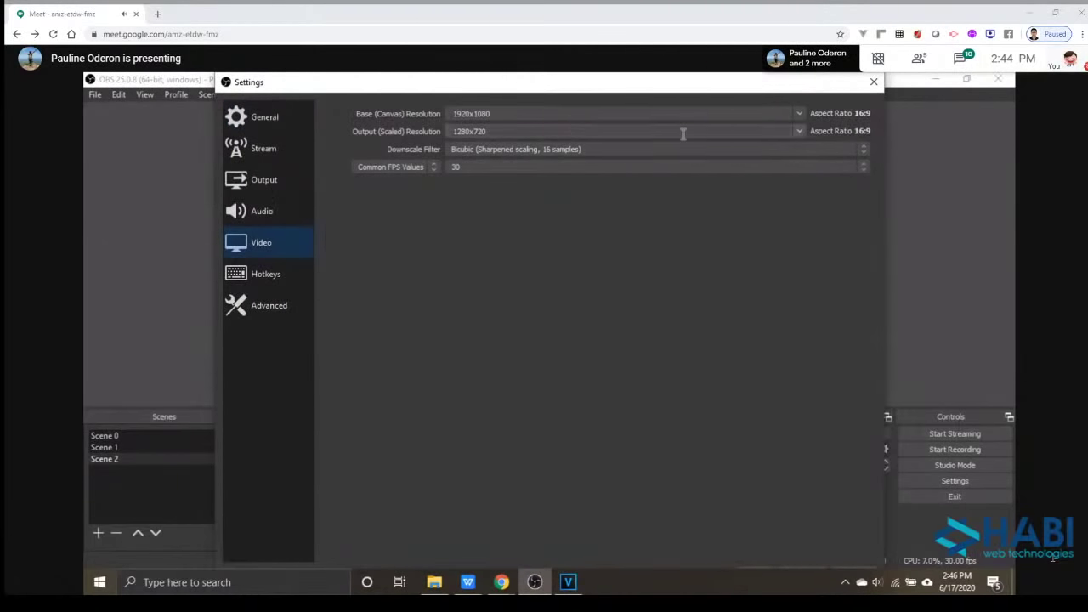
Examine the base canvas and output scaled resolution options in the video settings, and close the settings.
{"action": "left_click", "coordinate": [797, 134]}
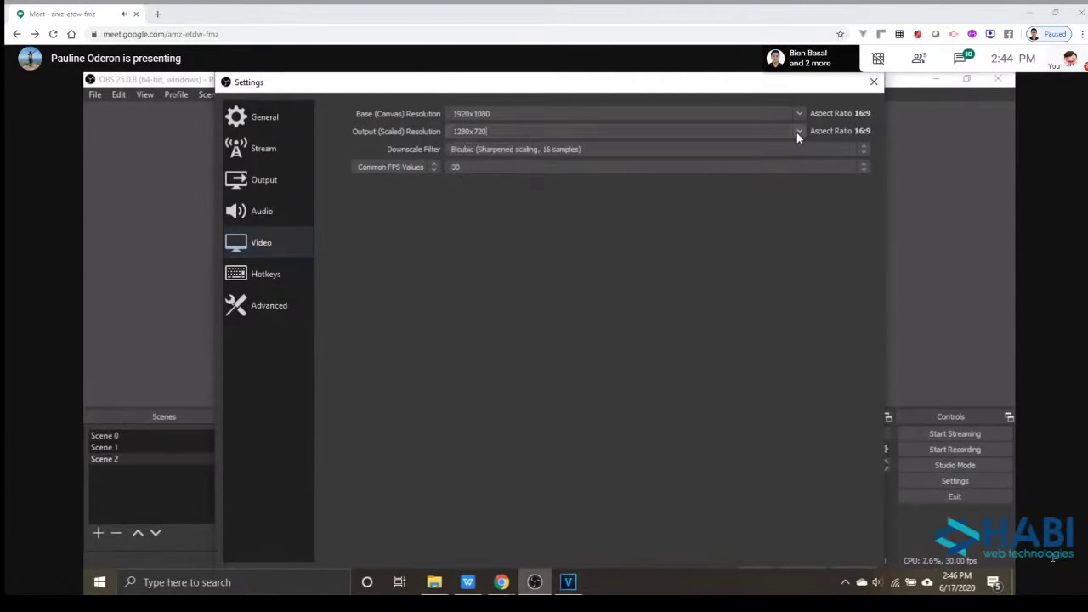
{"action": "left_click", "coordinate": [800, 115]}
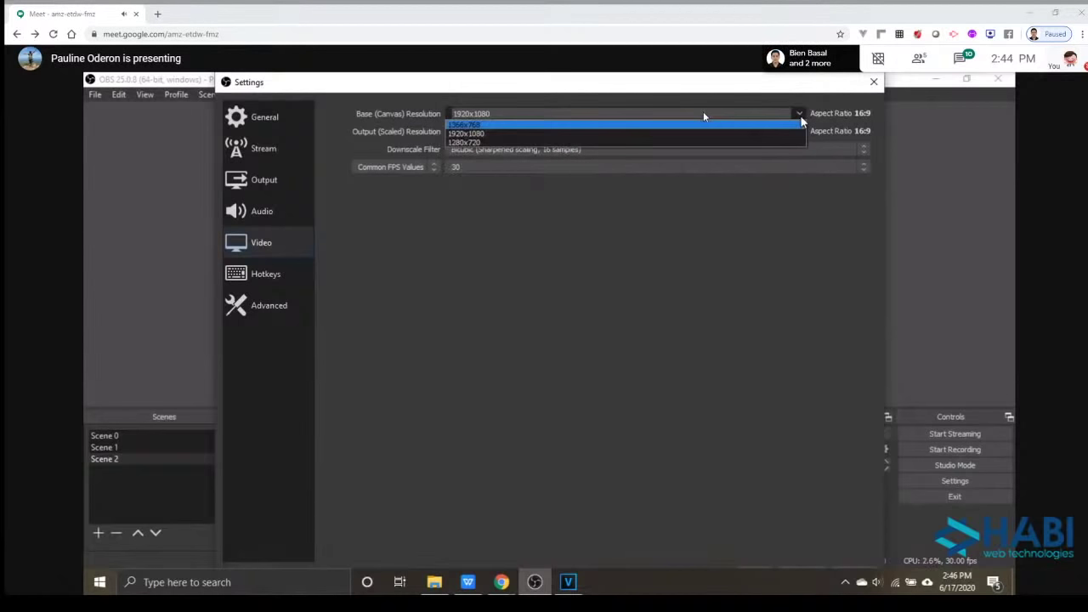
{"action": "left_click", "coordinate": [800, 116]}
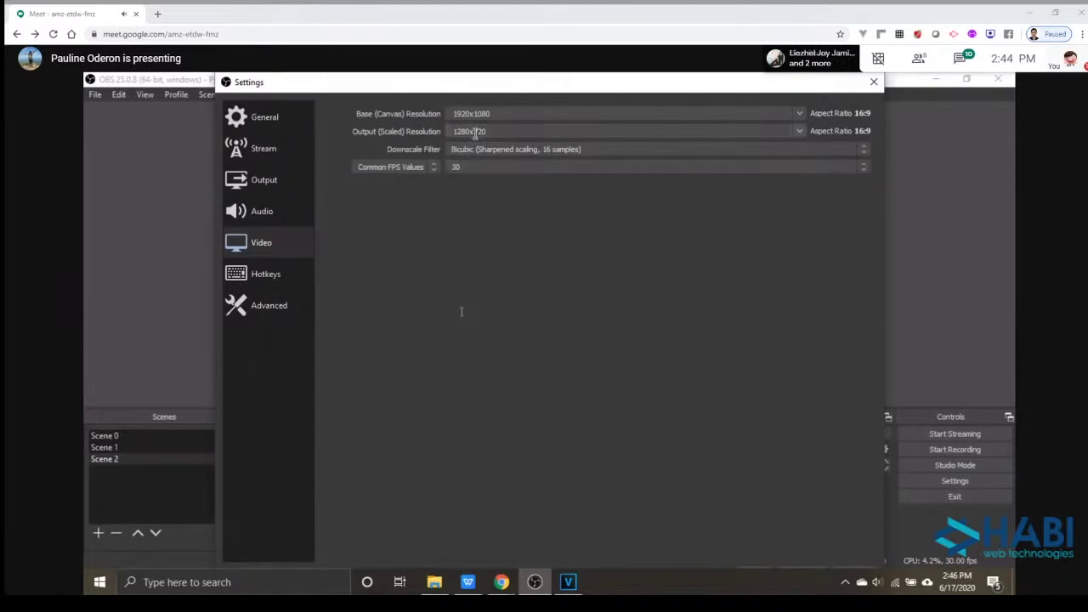
{"action": "left_click", "coordinate": [514, 132]}
{"action": "left_click", "coordinate": [874, 82]}
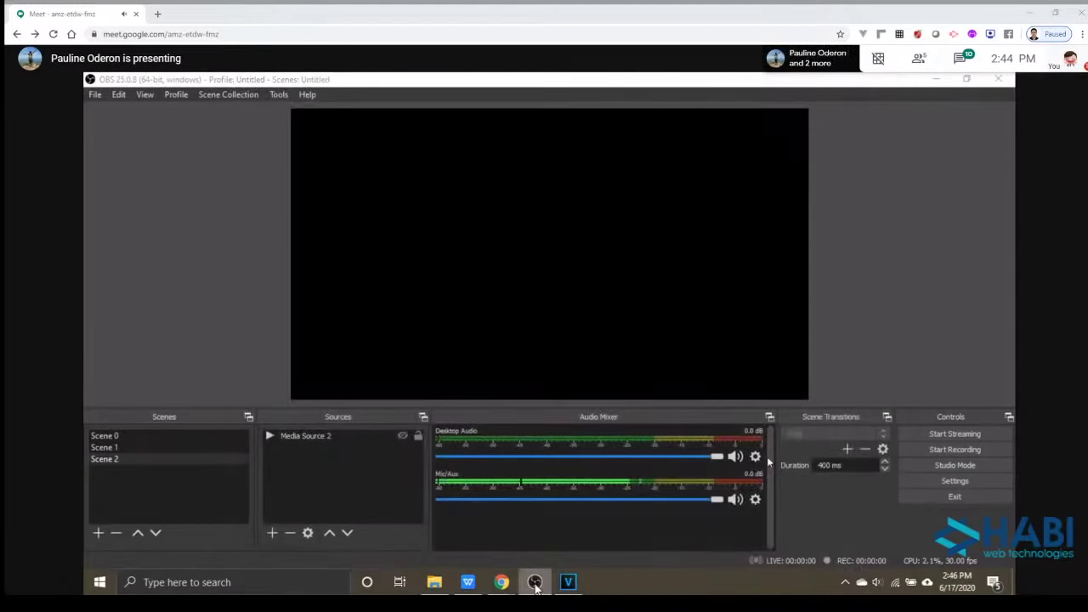
Switch to VEGAS Pro, render the project as Untitled.mp4, and play the rendered file from the Videos folder.
{"action": "left_click", "coordinate": [568, 582]}
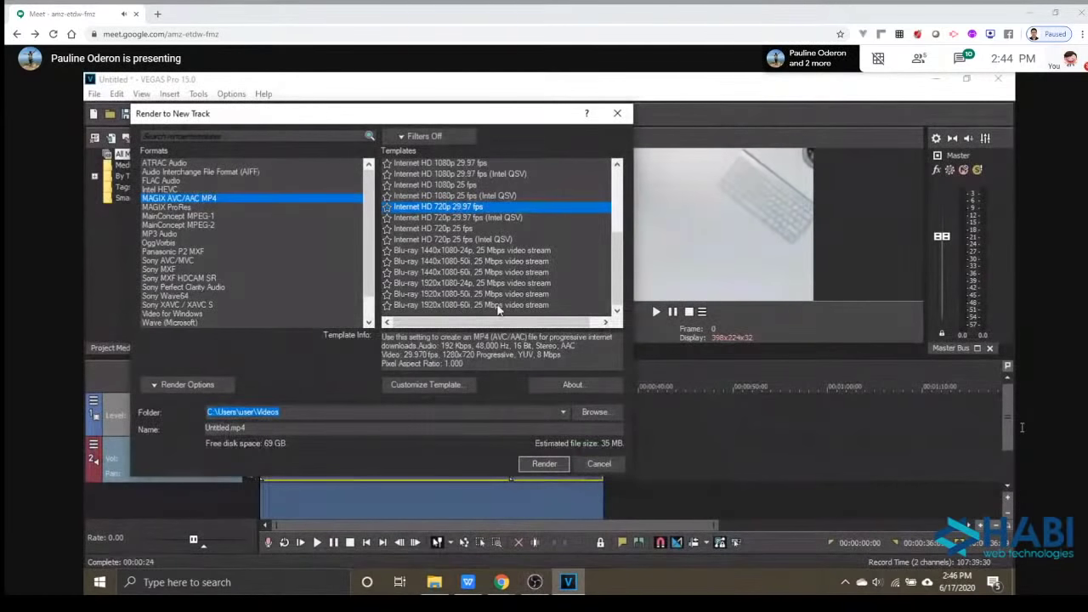
{"action": "left_click", "coordinate": [541, 465]}
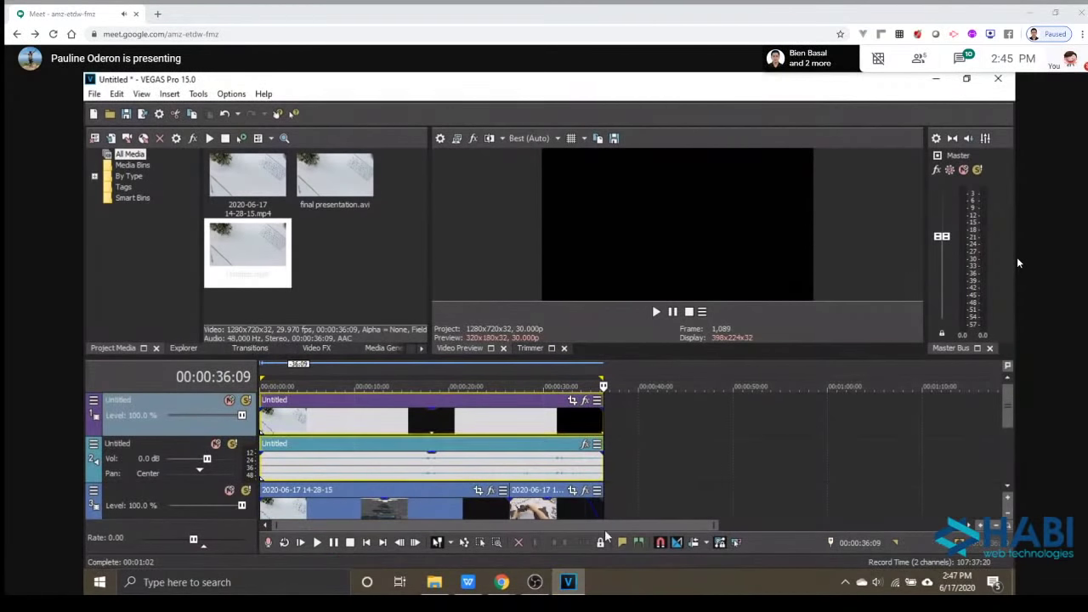
{"action": "left_click", "coordinate": [434, 582]}
{"action": "scroll", "coordinate": [644, 476], "scroll_direction": "down", "scroll_amount": 2}
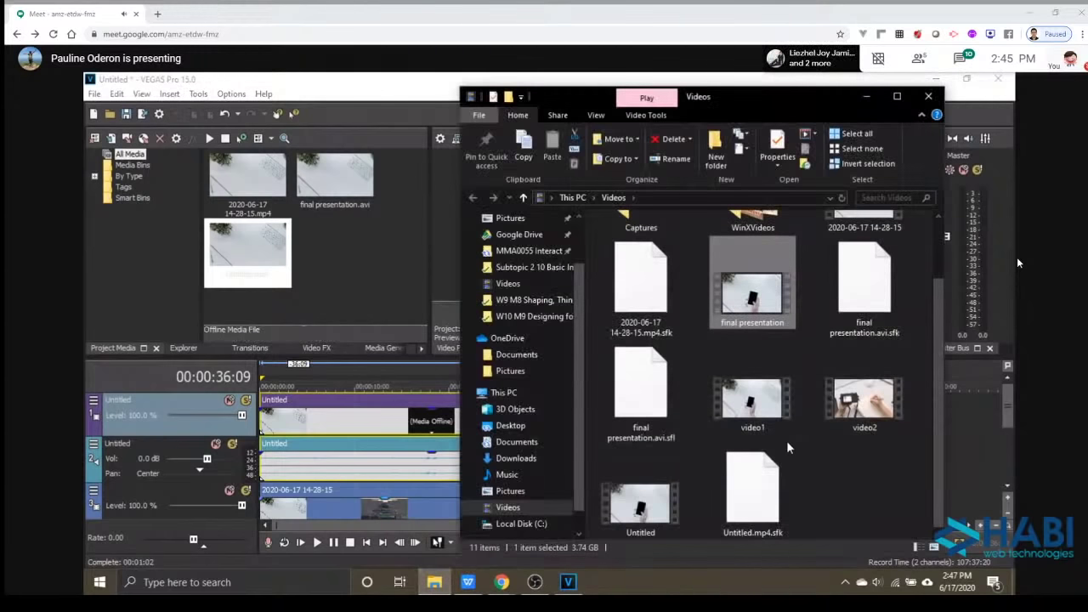
{"action": "double_click", "coordinate": [644, 513]}
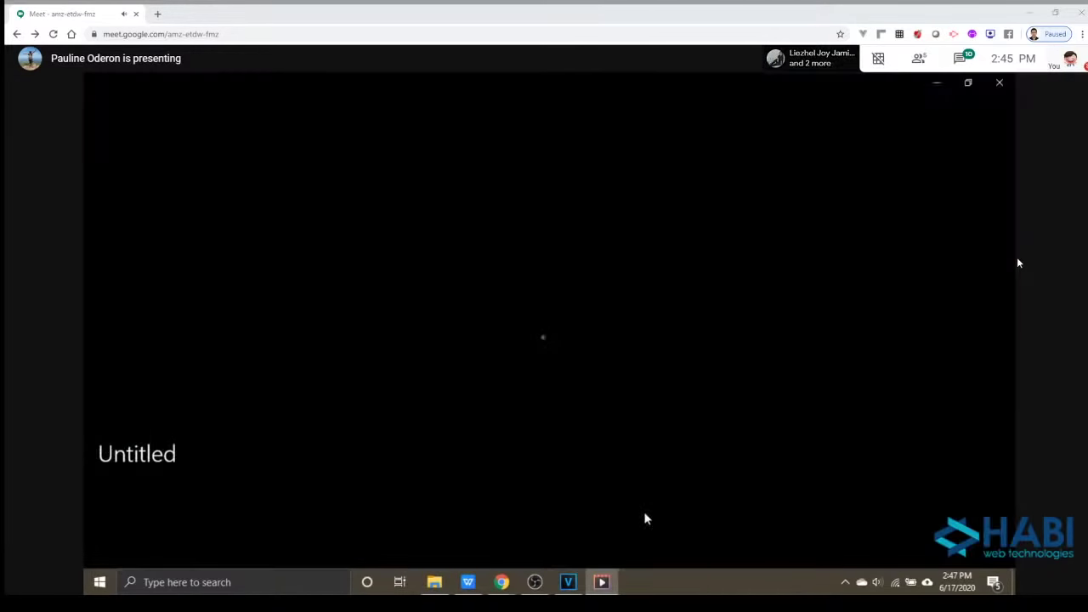
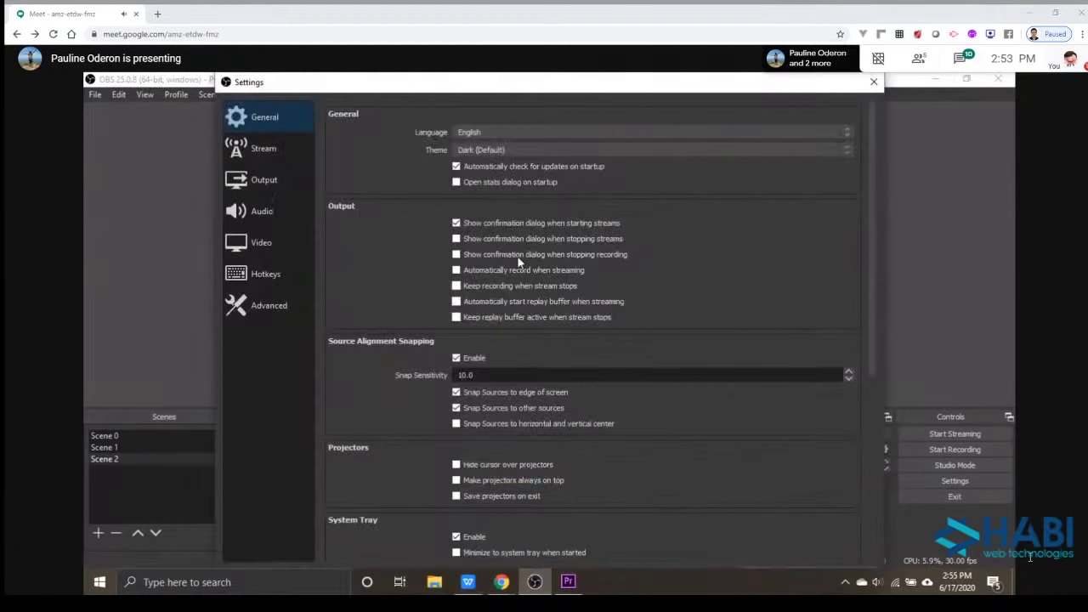
Review the output bitrate and recording quality options in the OBS settings, and enable Generate File Name without Space.
{"action": "left_click", "coordinate": [277, 155]}
{"action": "left_click", "coordinate": [278, 183]}
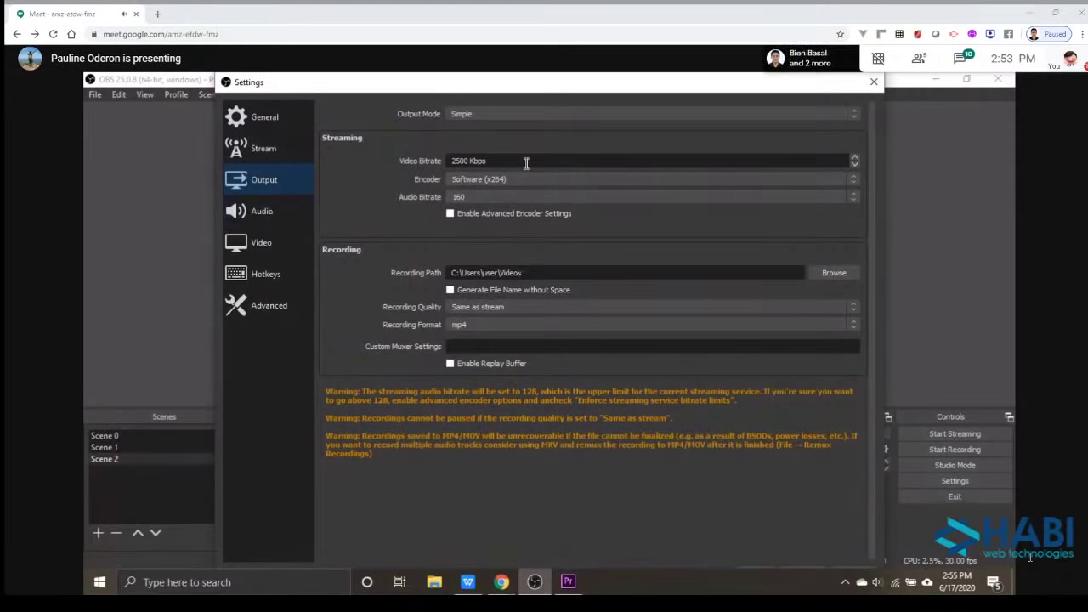
{"action": "left_click_drag", "start_coordinate": [522, 162], "coordinate": [450, 162]}
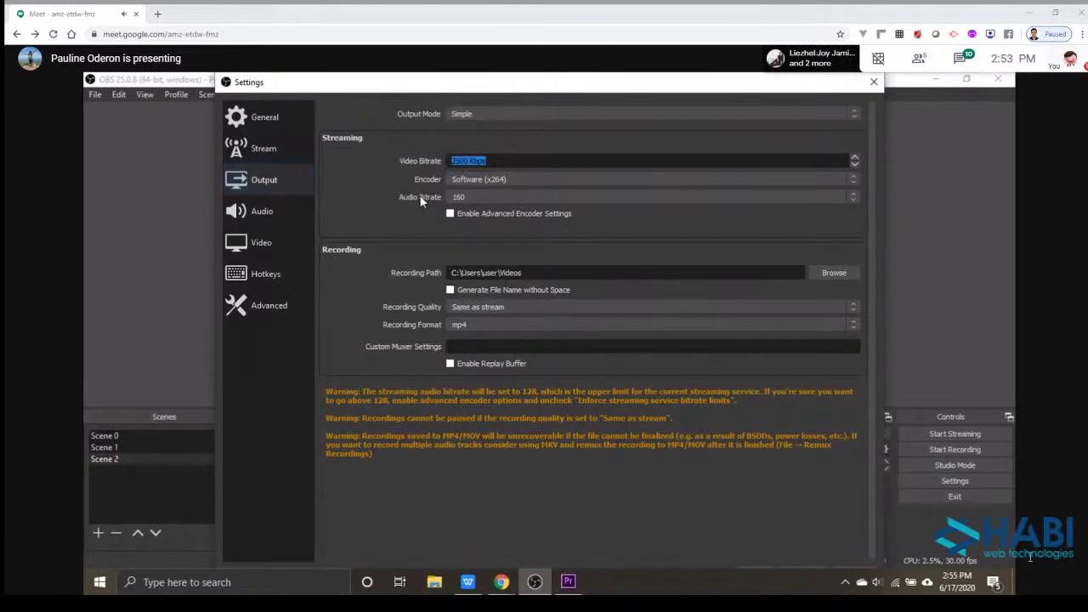
{"action": "left_click", "coordinate": [534, 325]}
{"action": "left_click", "coordinate": [534, 309]}
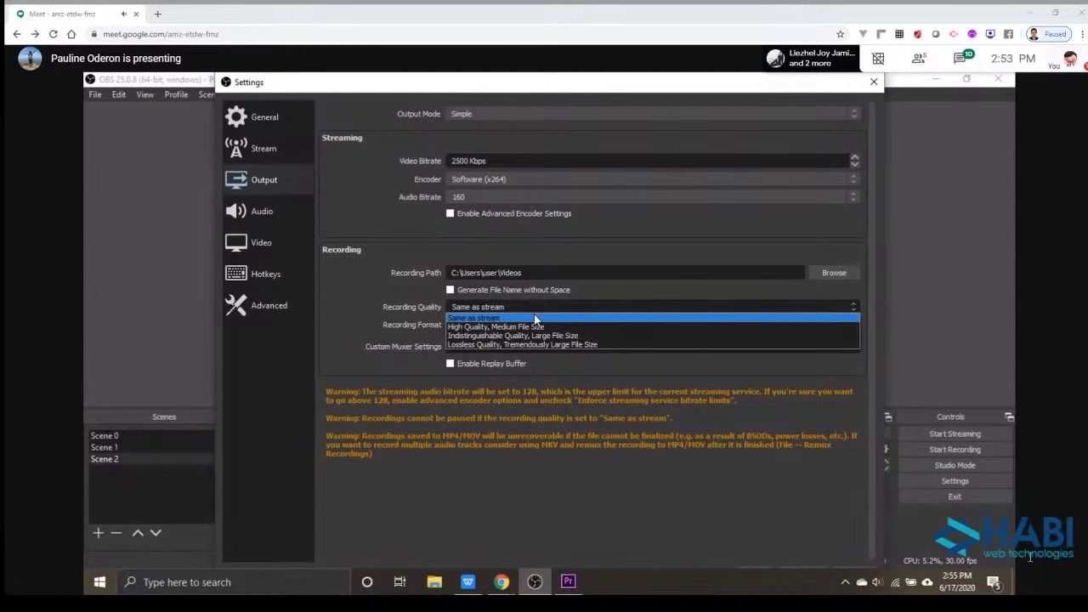
{"action": "left_click", "coordinate": [533, 291]}
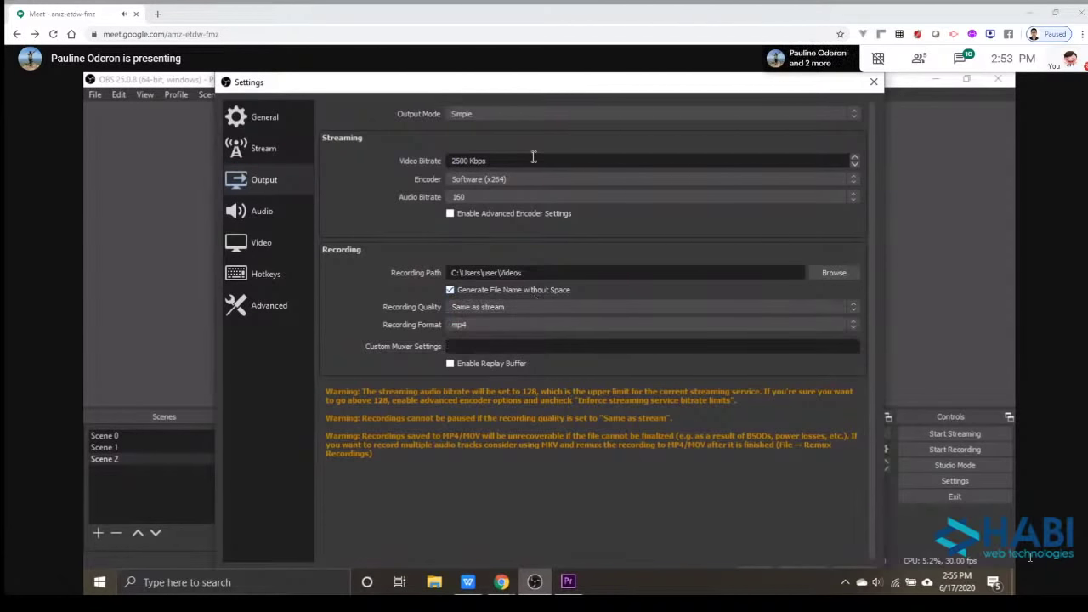
Try the High Quality, Medium File Size recording quality, and return it to Same as stream.
{"action": "left_click", "coordinate": [517, 307]}
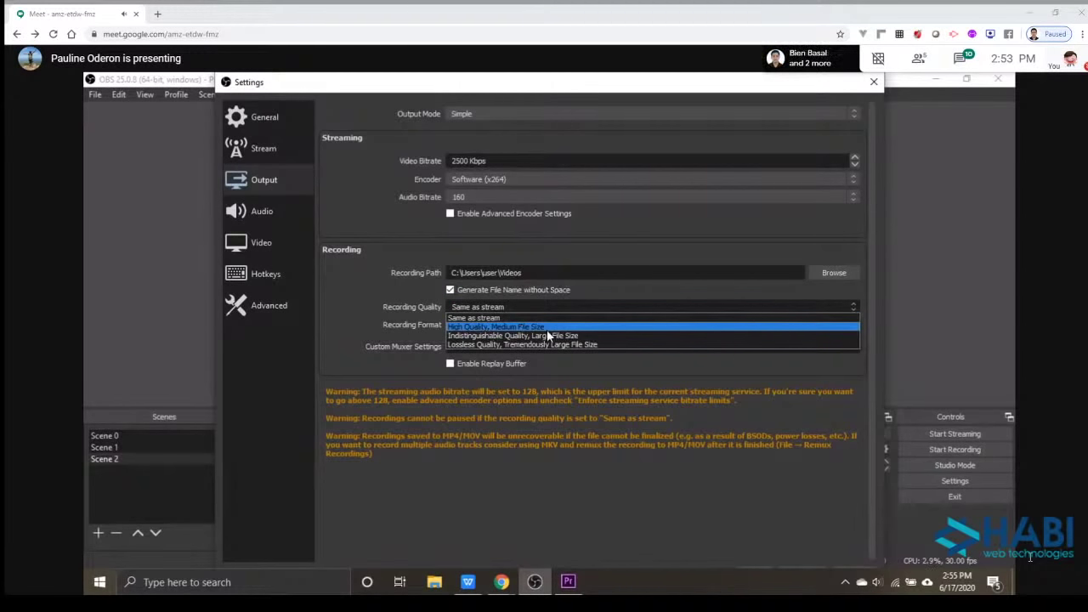
{"action": "left_click", "coordinate": [534, 326]}
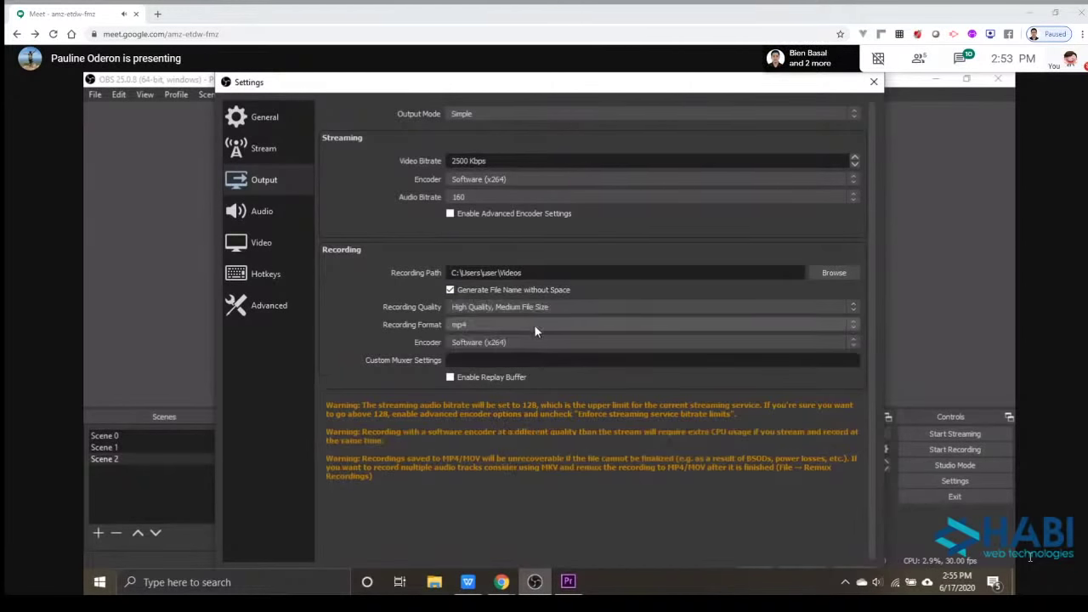
{"action": "left_click", "coordinate": [530, 306]}
{"action": "left_click", "coordinate": [532, 316]}
{"action": "left_click", "coordinate": [531, 304]}
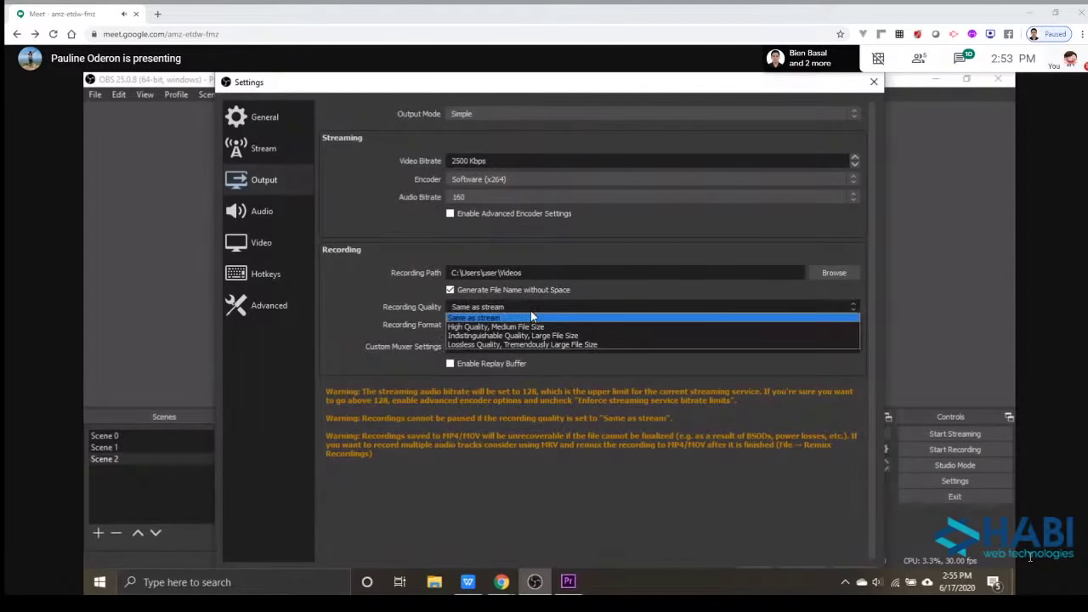
{"action": "left_click", "coordinate": [389, 326]}
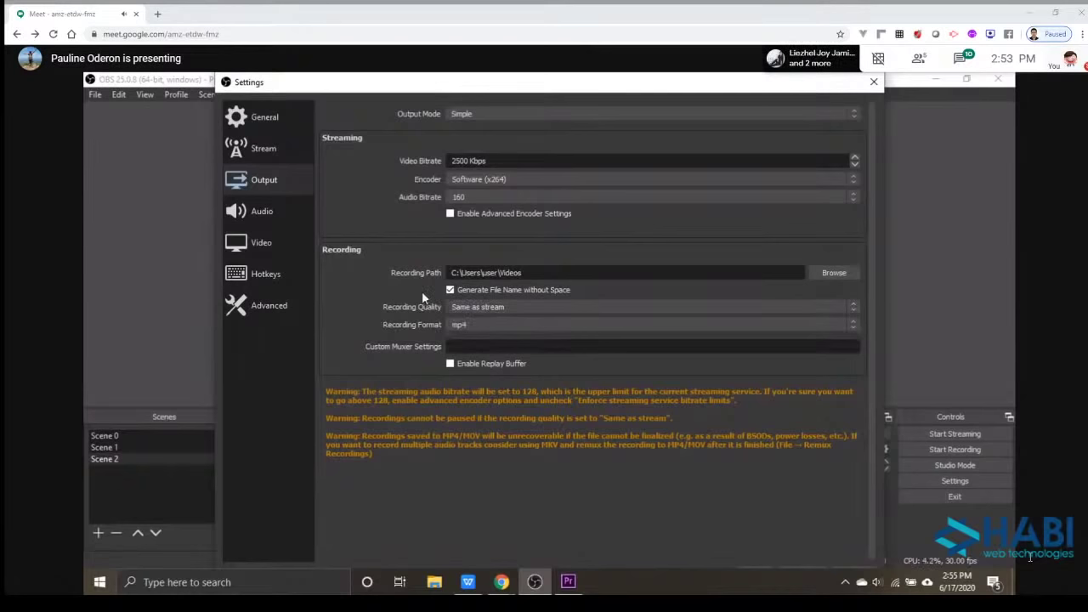
Move the Settings dialog lower so its buttons show, and examine the audio device, meter, monitoring and hotkey settings.
{"action": "left_click_drag", "start_coordinate": [278, 90], "coordinate": [278, 115]}
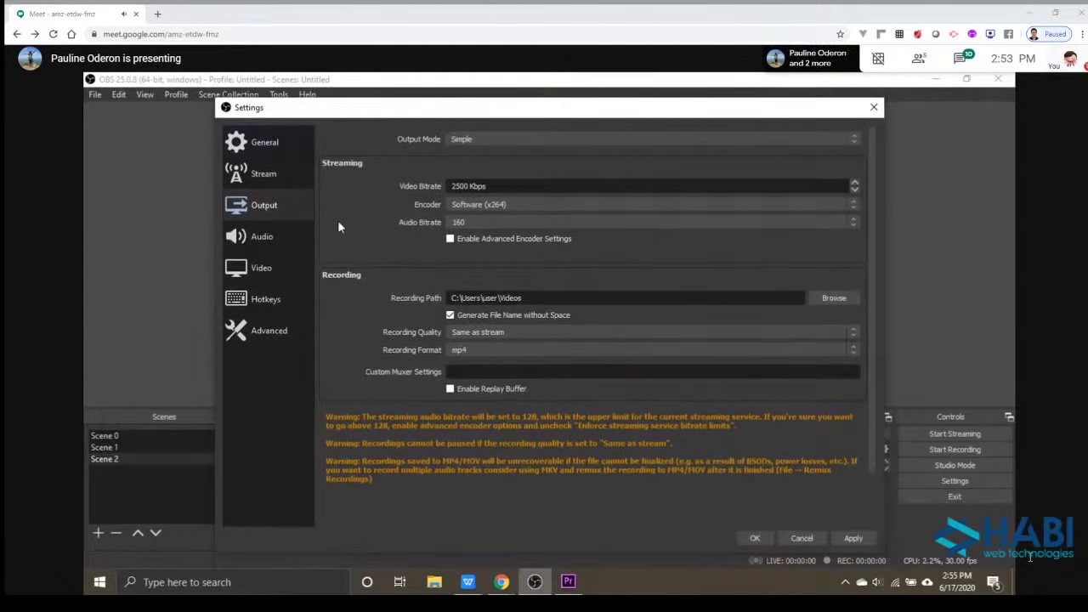
{"action": "left_click", "coordinate": [251, 238]}
{"action": "scroll", "coordinate": [442, 315], "scroll_direction": "down", "scroll_amount": 5}
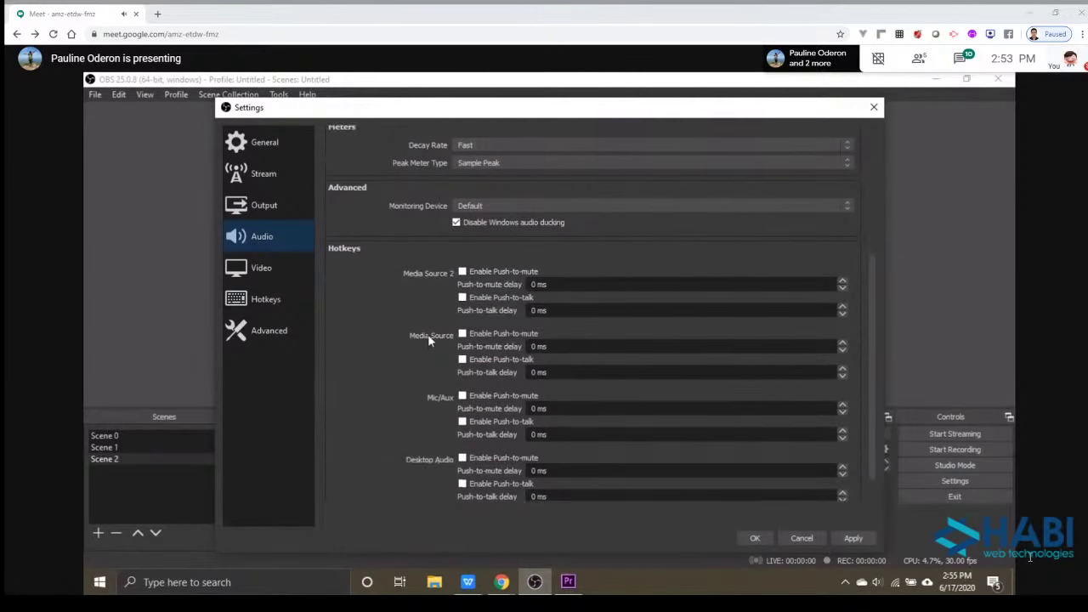
{"action": "scroll", "coordinate": [399, 346], "scroll_direction": "up", "scroll_amount": 3}
{"action": "scroll", "coordinate": [399, 346], "scroll_direction": "up", "scroll_amount": 2}
{"action": "scroll", "coordinate": [399, 345], "scroll_direction": "down", "scroll_amount": 5}
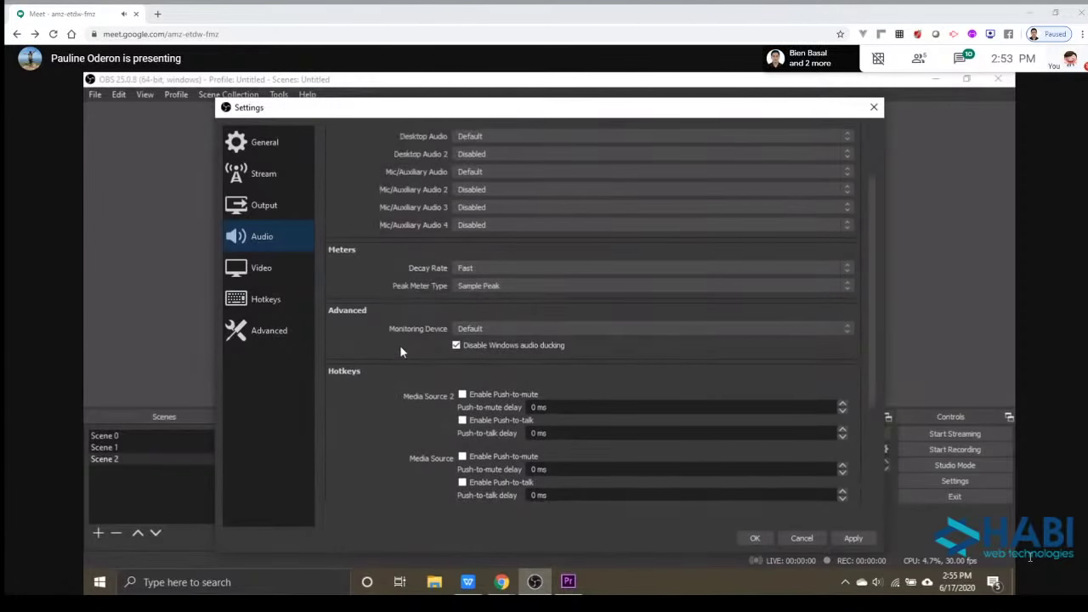
{"action": "scroll", "coordinate": [400, 345], "scroll_direction": "up", "scroll_amount": 3}
Examine the base canvas resolution options in the video settings without changing the selection.
{"action": "left_click", "coordinate": [272, 270]}
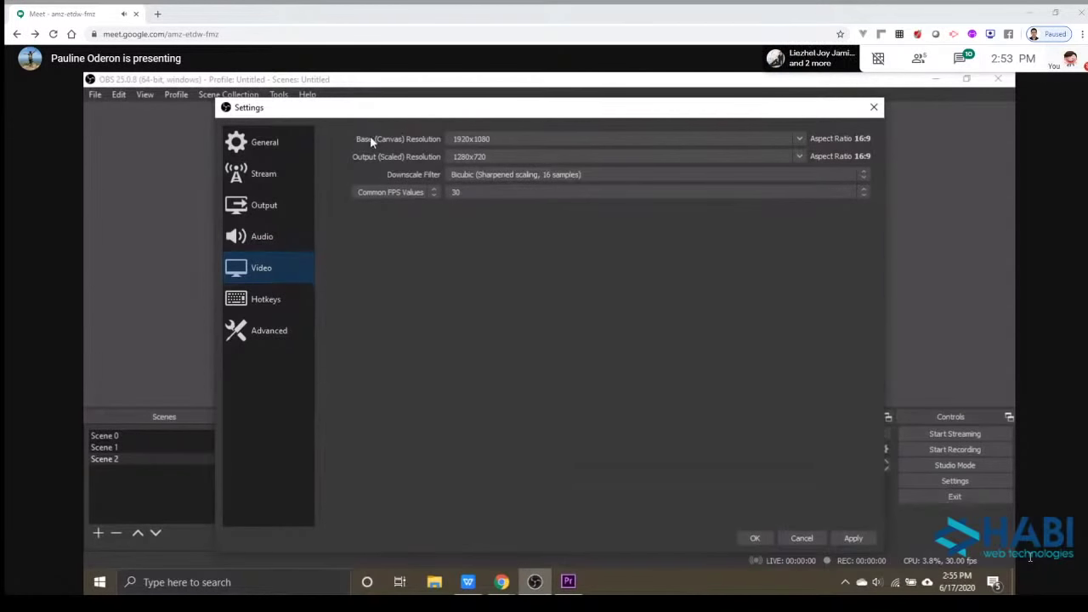
{"action": "left_click", "coordinate": [456, 141]}
{"action": "left_click", "coordinate": [801, 141]}
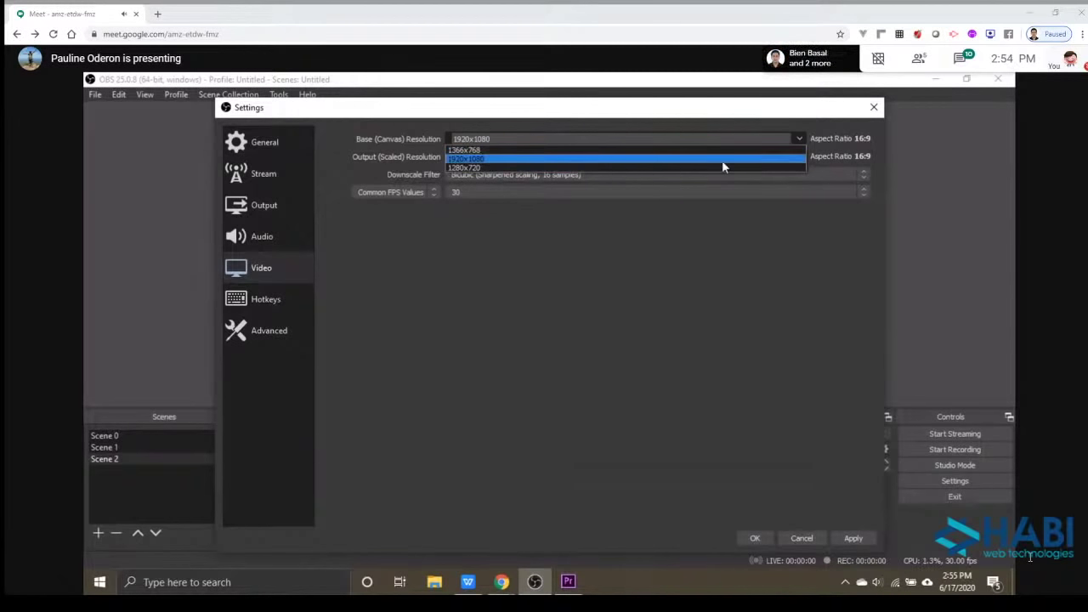
{"action": "left_click", "coordinate": [632, 180]}
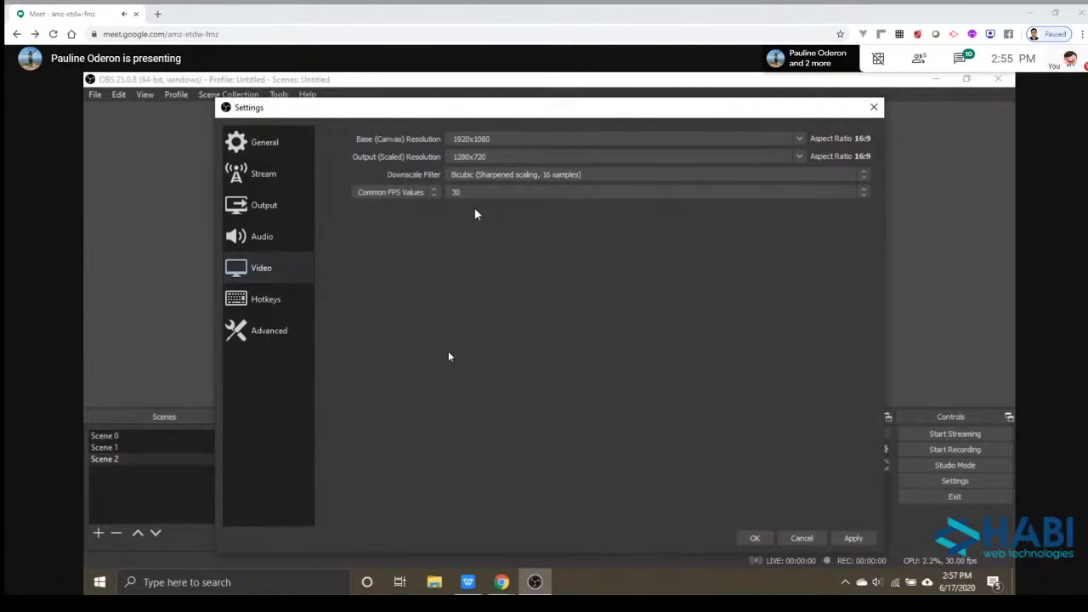
Review the hotkeys assigned to Scene 0, Scene 1 and Scene 2, and apply and close the settings.
{"action": "left_click", "coordinate": [302, 302]}
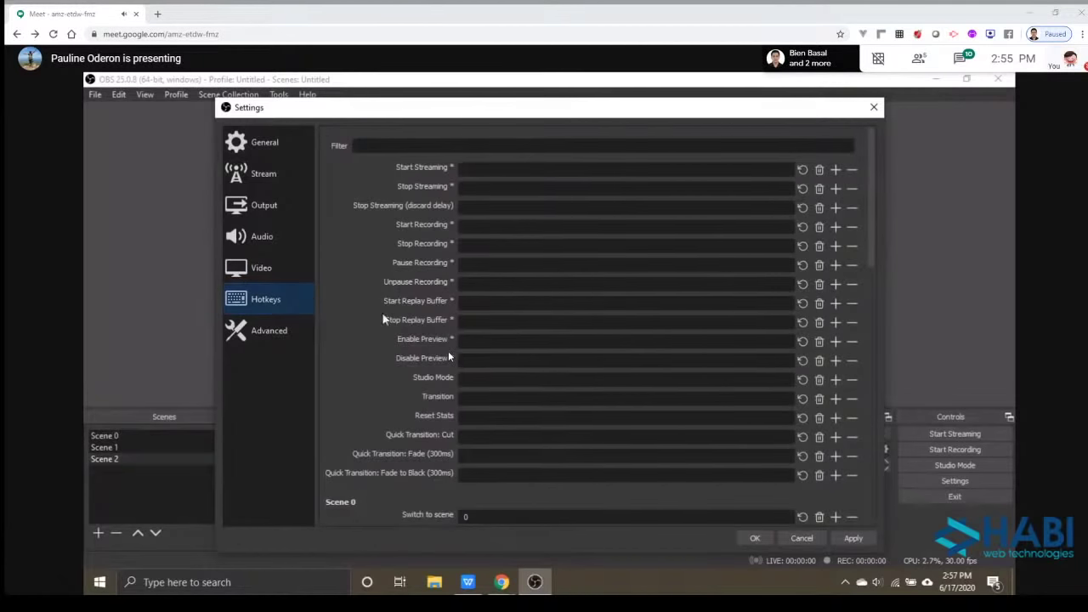
{"action": "scroll", "coordinate": [449, 357], "scroll_direction": "down", "scroll_amount": 5}
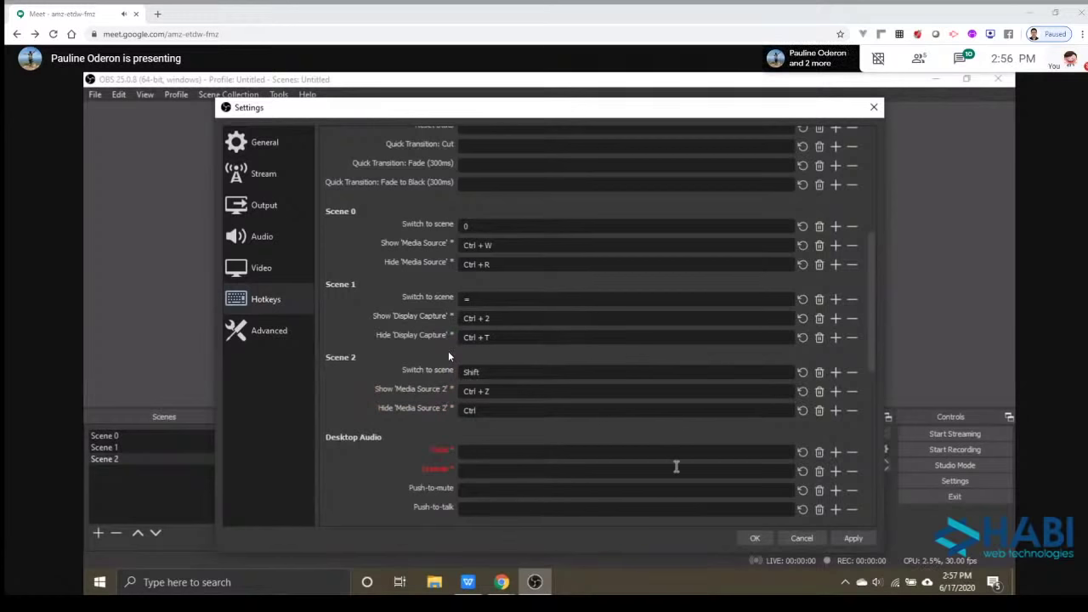
{"action": "left_click", "coordinate": [845, 540]}
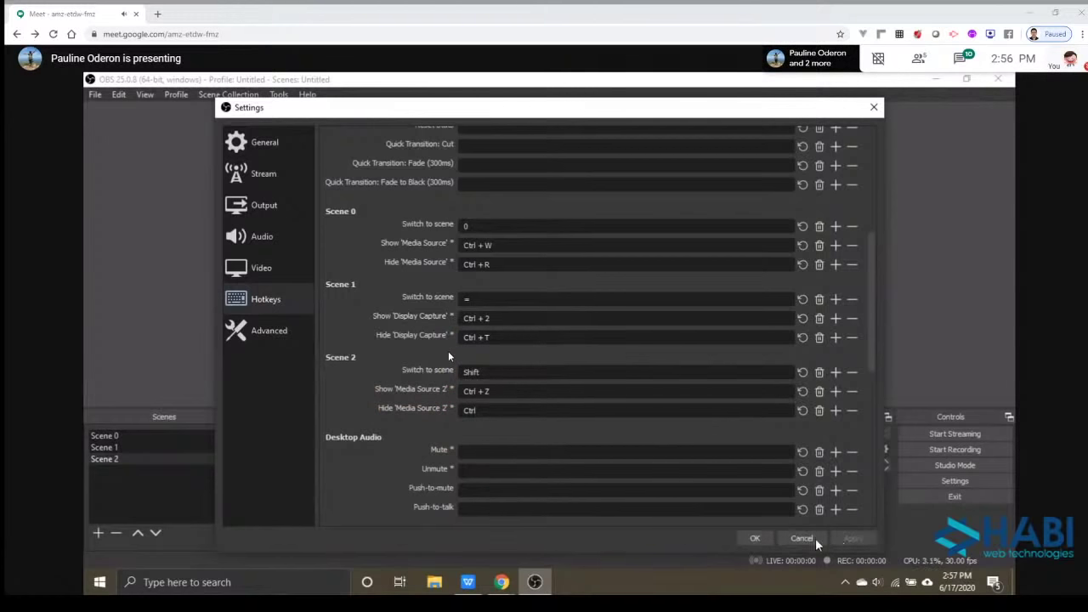
{"action": "left_click", "coordinate": [769, 544]}
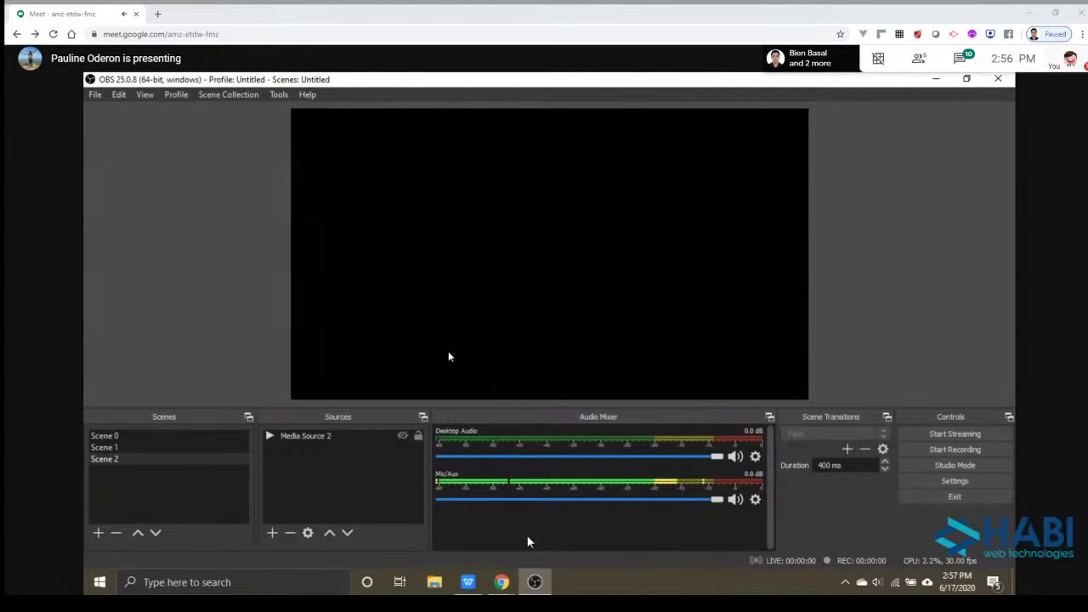
Make Scene 0 the active scene so its media source plays in the preview.
{"action": "left_click", "coordinate": [109, 436]}
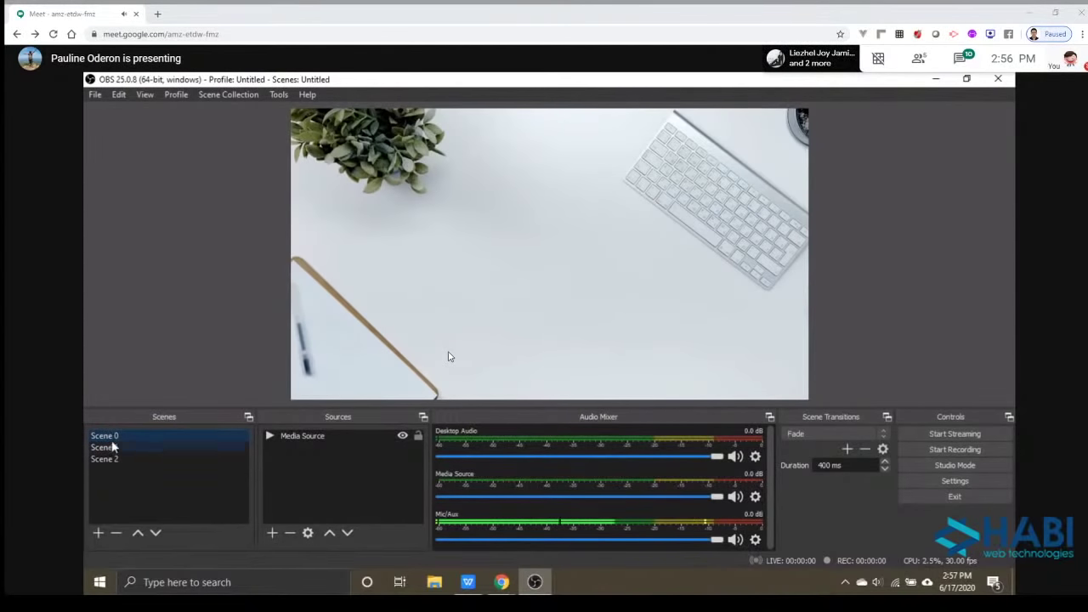
{"action": "right_click", "coordinate": [109, 437]}
{"action": "left_click", "coordinate": [170, 491]}
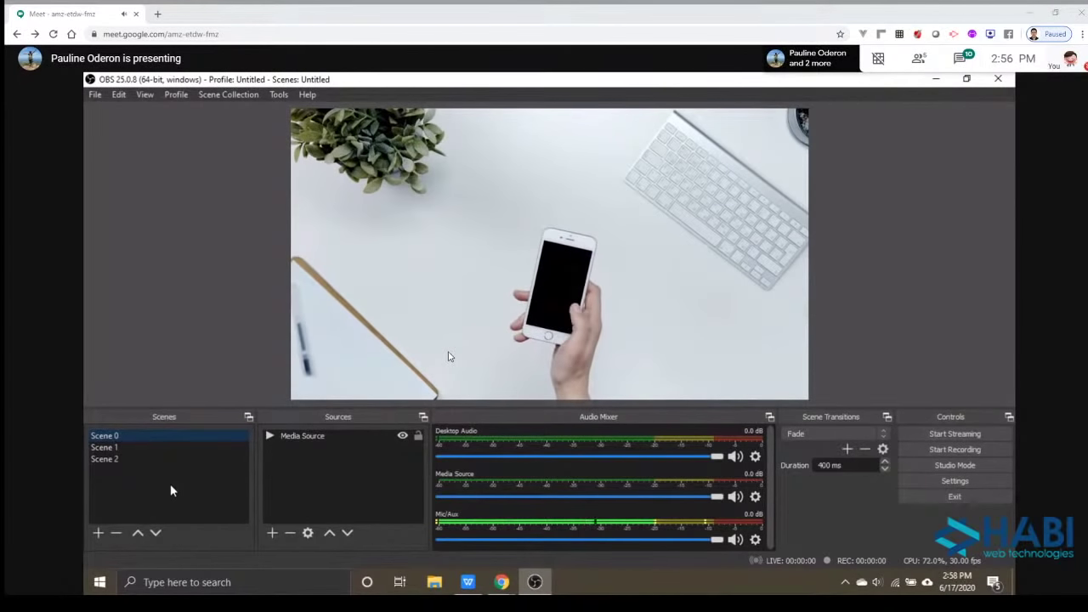
Return to the Google Meet window, and present the HABI SLIDE OBS deck full screen from the Q and A slide.
{"action": "mouse_move", "coordinate": [500, 585]}
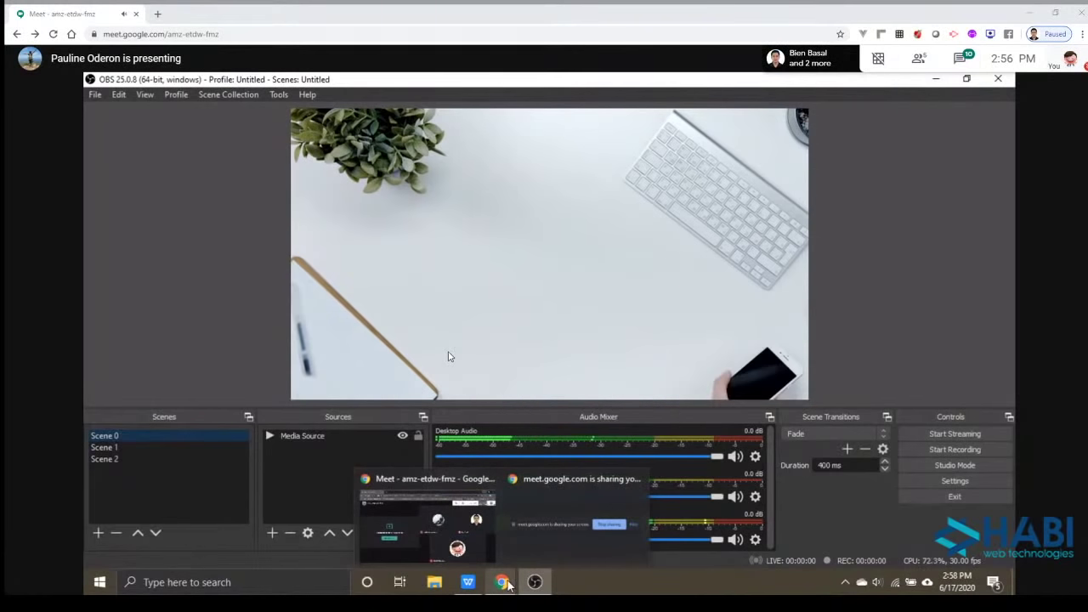
{"action": "left_click", "coordinate": [448, 535]}
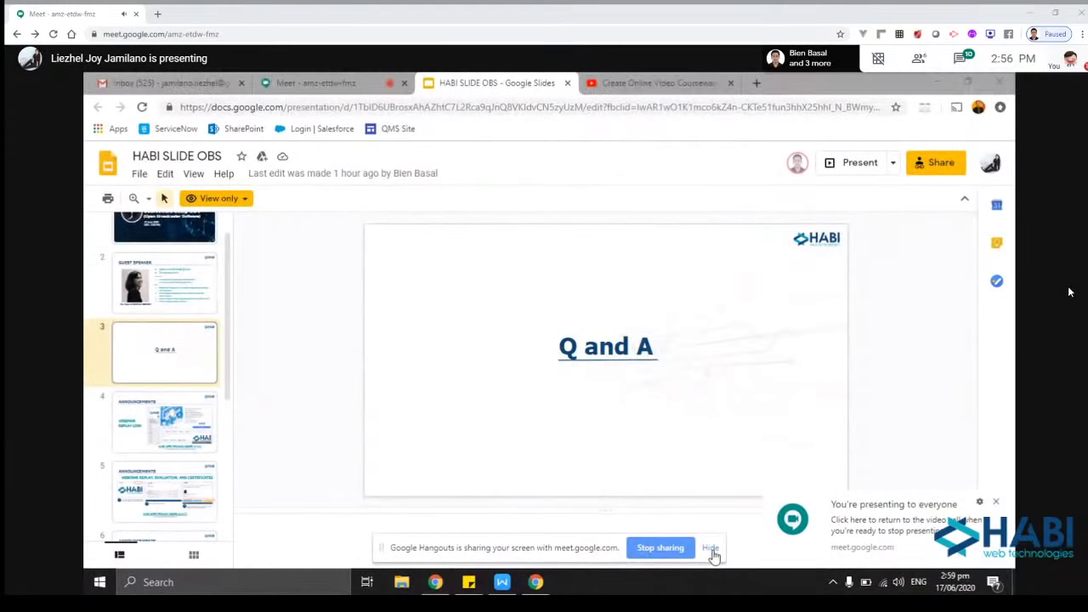
{"action": "key", "text": "F11"}
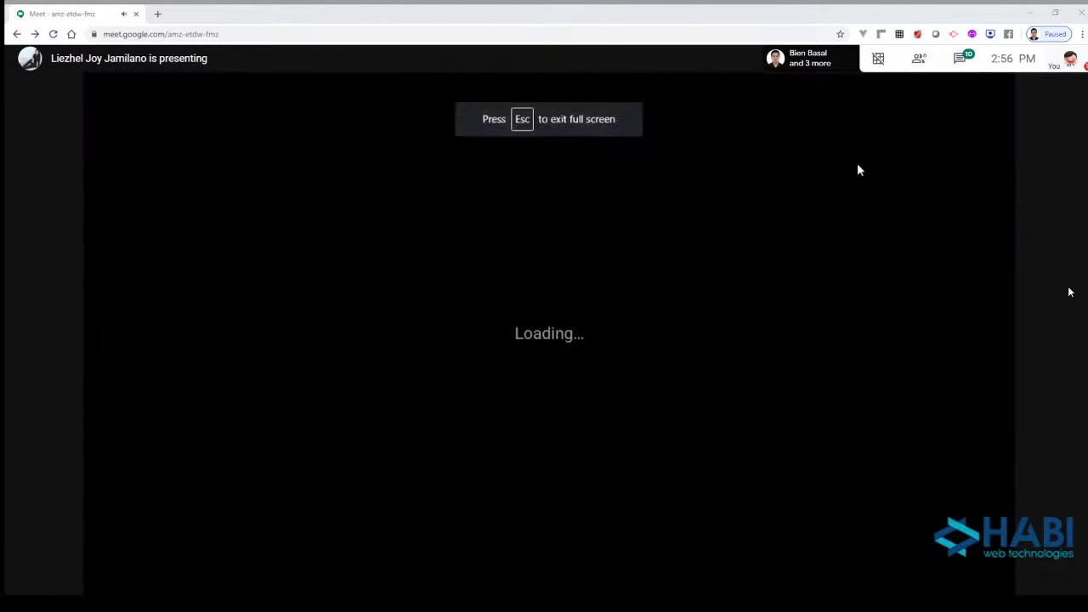